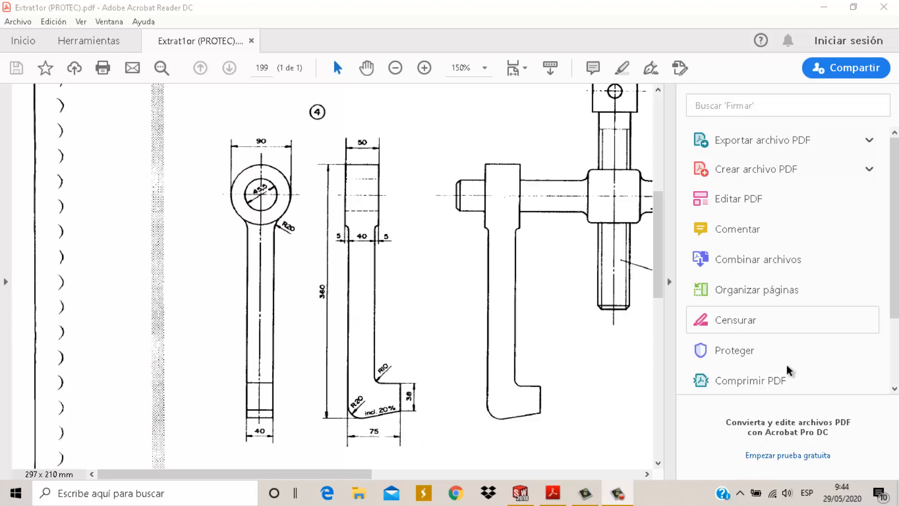
# Step: Switch to SOLIDWORKS and create a new part document (Pieza)
pyautogui.moveTo(523, 500)
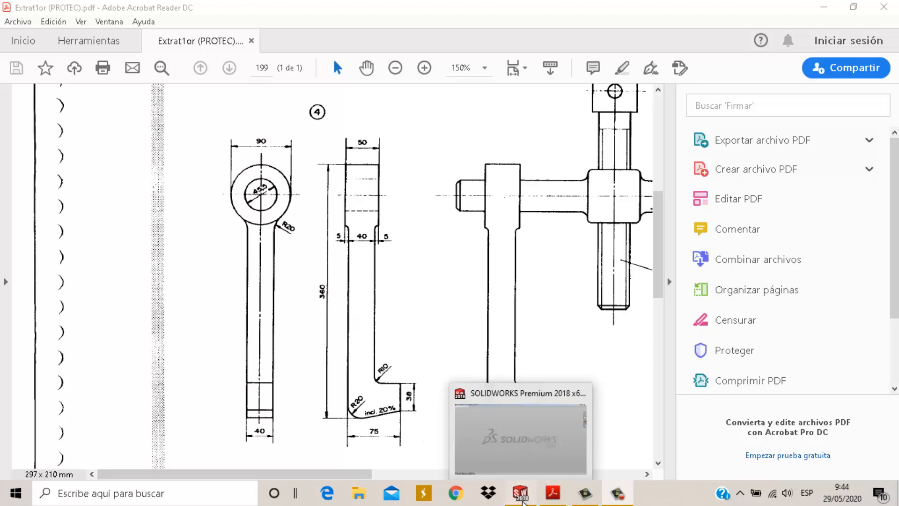
pyautogui.click(515, 436)
pyautogui.hotkey('ctrl', 'n')
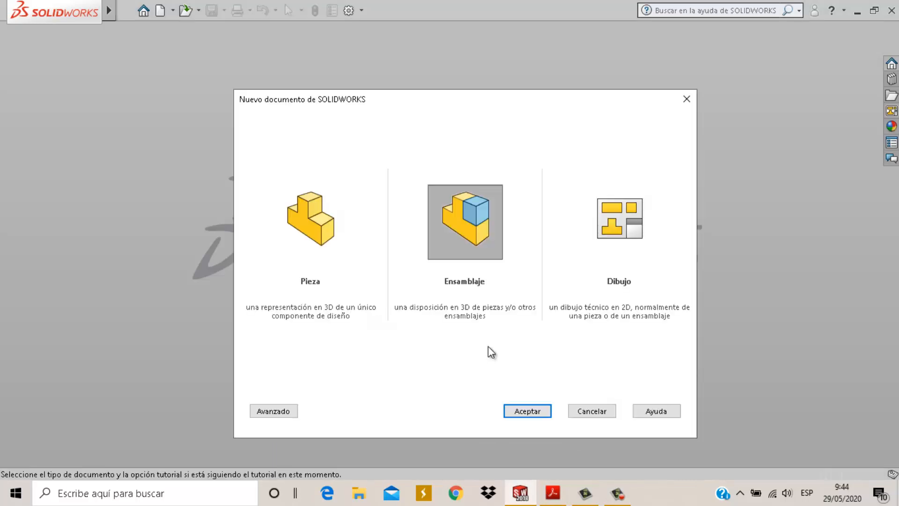
pyautogui.click(308, 220)
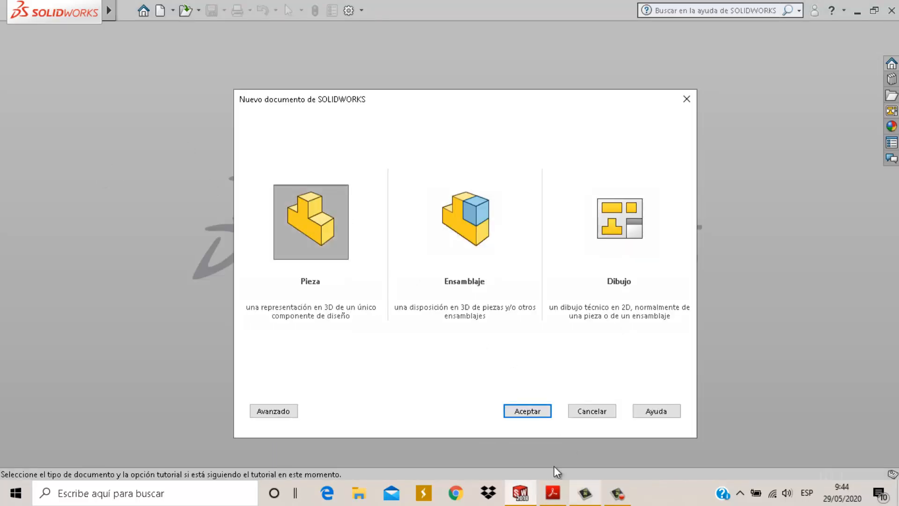
pyautogui.click(538, 408)
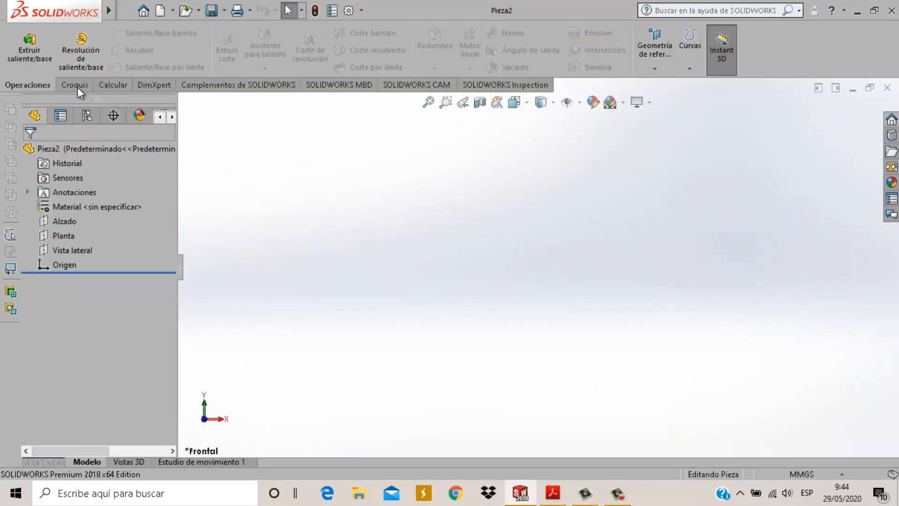
# Step: Start a new sketch on the Alzado plane
pyautogui.click(77, 88)
pyautogui.click(25, 45)
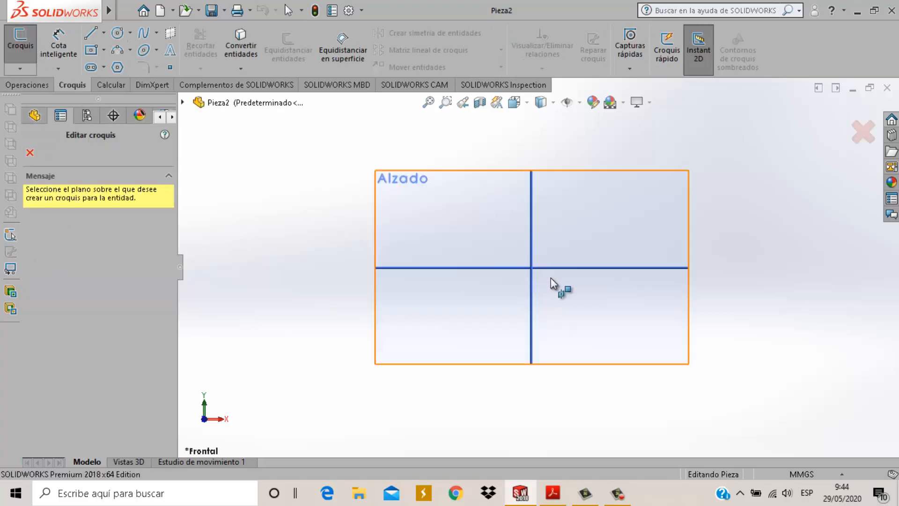
pyautogui.click(551, 277)
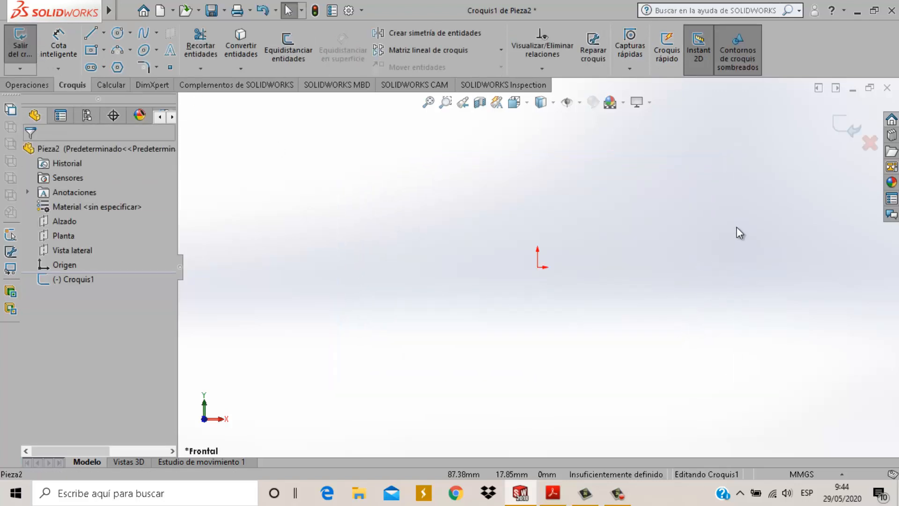
# Step: Consult part 4 in the PDF drawing and sketch a vertical midpoint line about 106 mm long centred on the origin in SOLIDWORKS
pyautogui.click(553, 494)
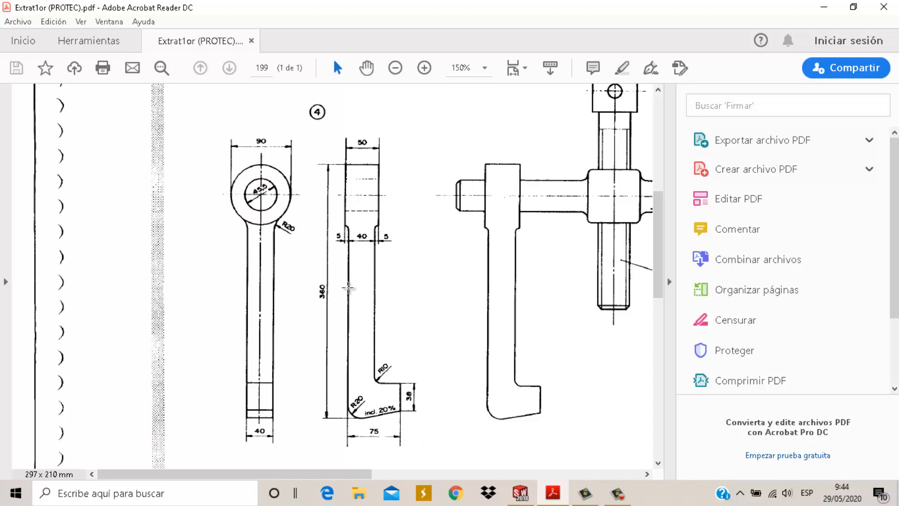
pyautogui.click(520, 492)
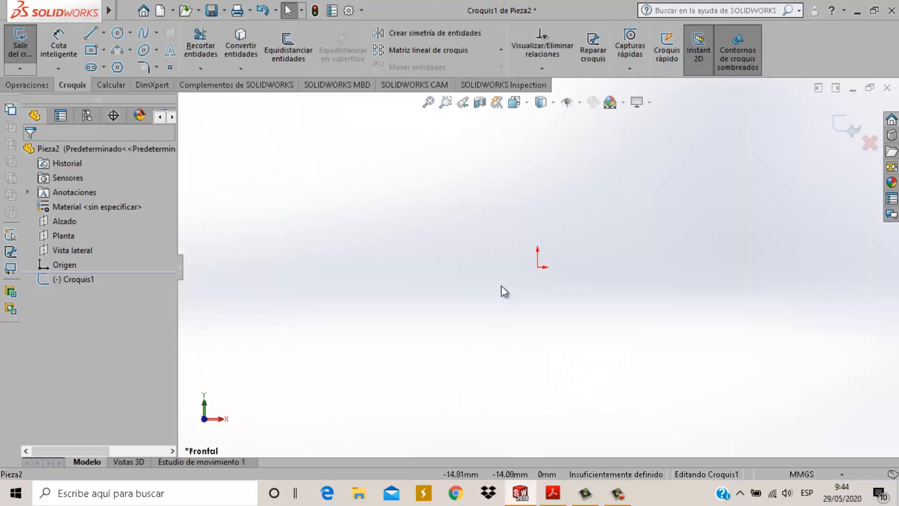
pyautogui.click(103, 34)
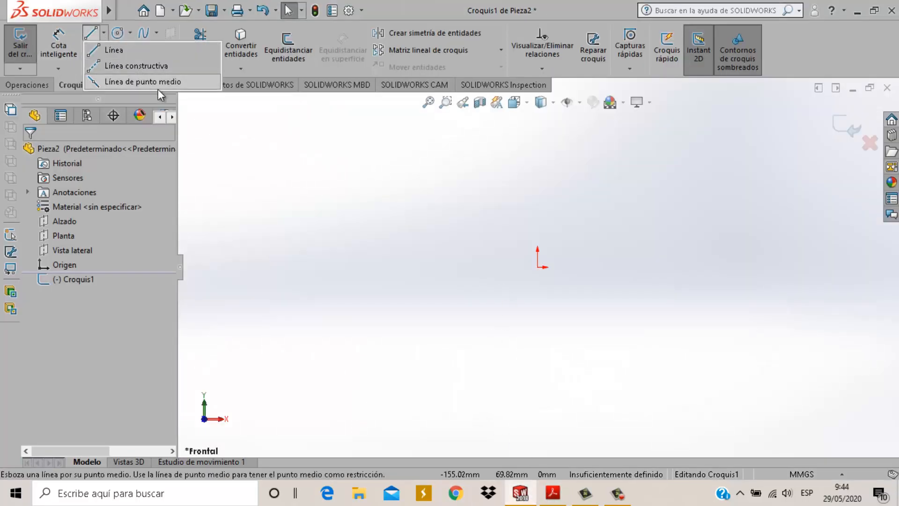
pyautogui.click(140, 79)
pyautogui.click(537, 267)
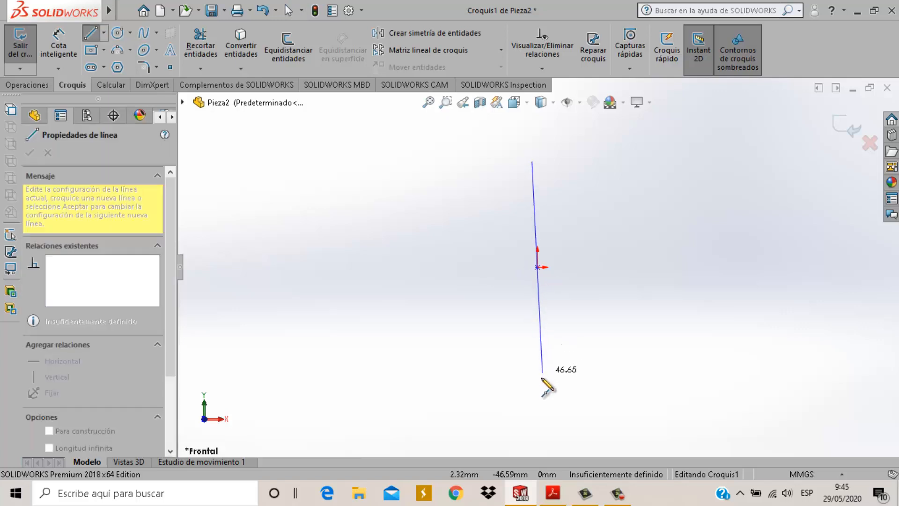
pyautogui.click(538, 387)
# Step: Dimension the vertical line's length as 360-45 mm
pyautogui.click(59, 46)
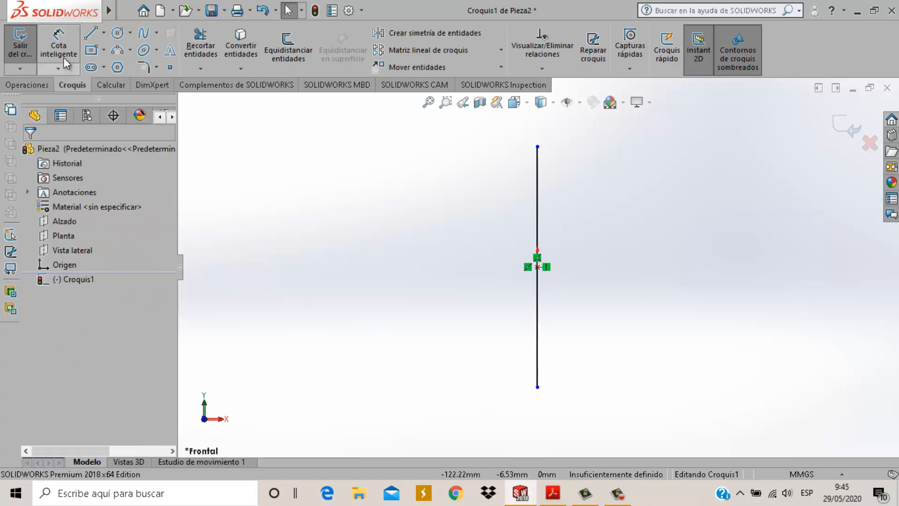
pyautogui.click(536, 232)
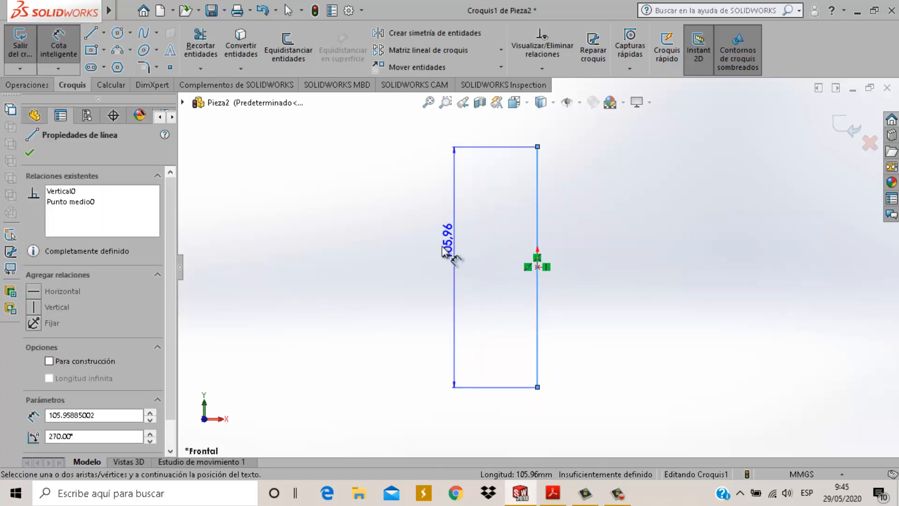
pyautogui.click(447, 274)
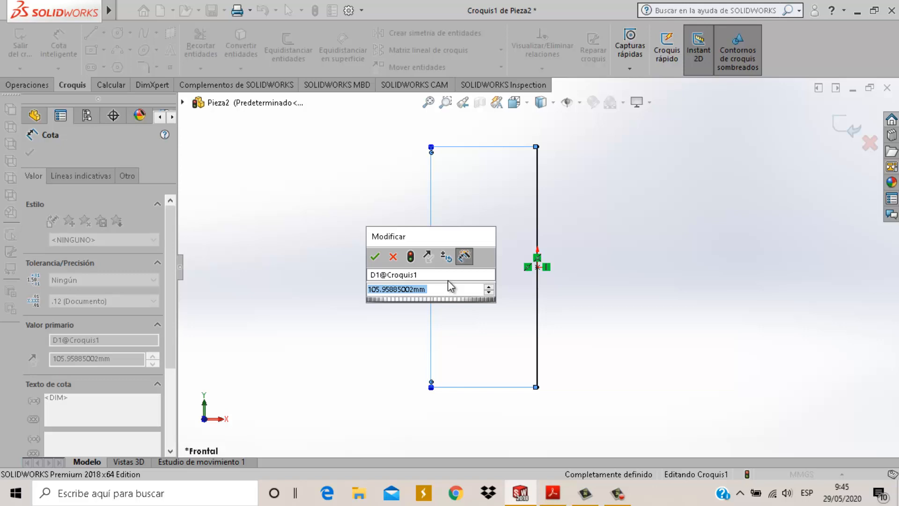
pyautogui.write('360')
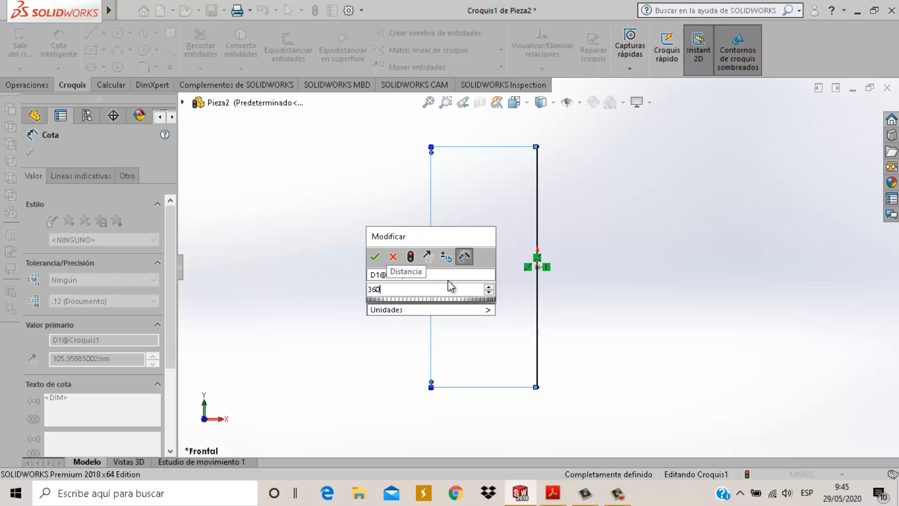
pyautogui.write('-45')
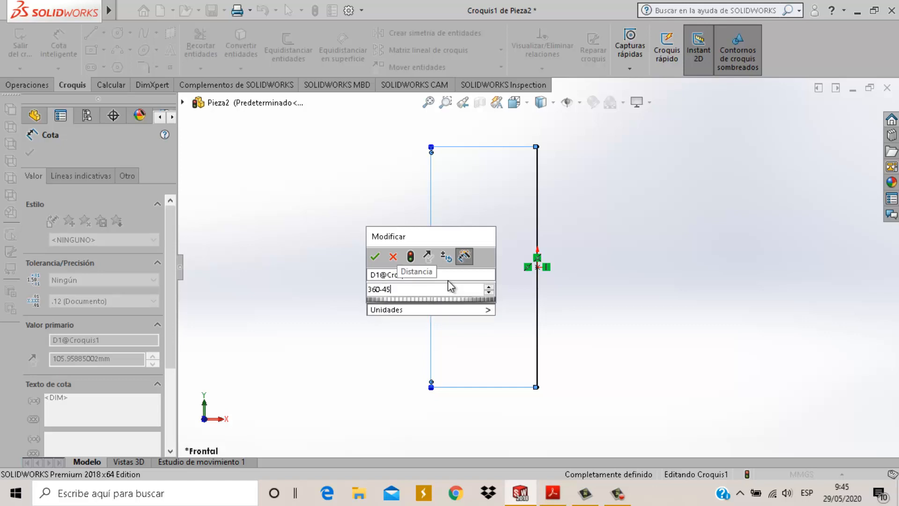
pyautogui.press('Return')
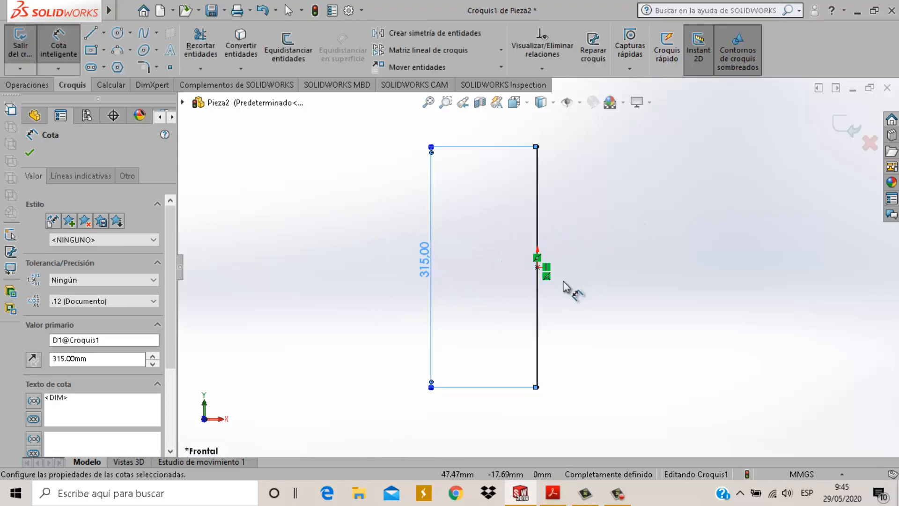
pyautogui.click(588, 314)
pyautogui.press('Escape')
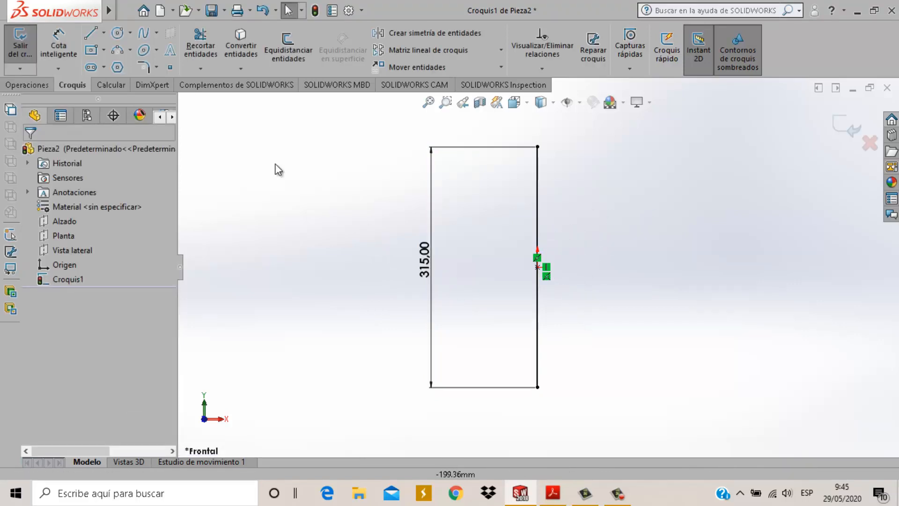
# Step: Sketch a short horizontal line towards +X from the lower endpoint of the vertical line
pyautogui.click(130, 33)
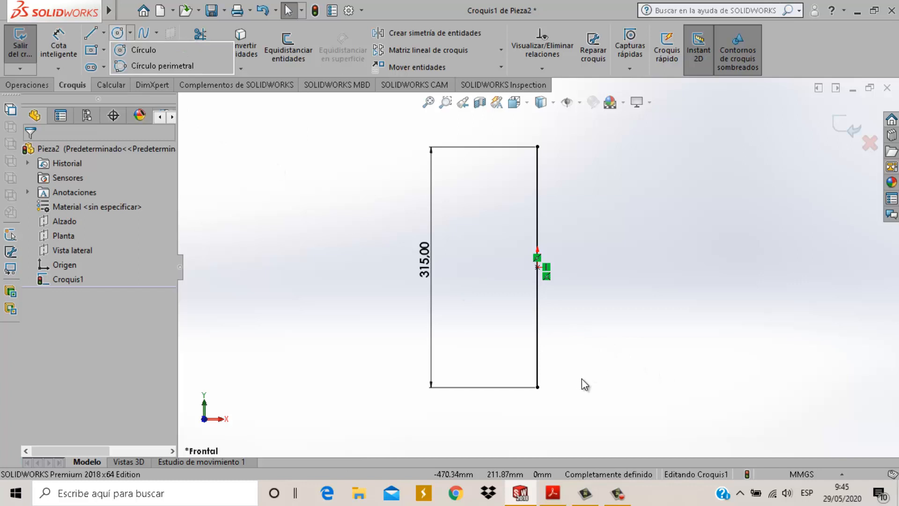
pyautogui.click(103, 33)
pyautogui.click(91, 33)
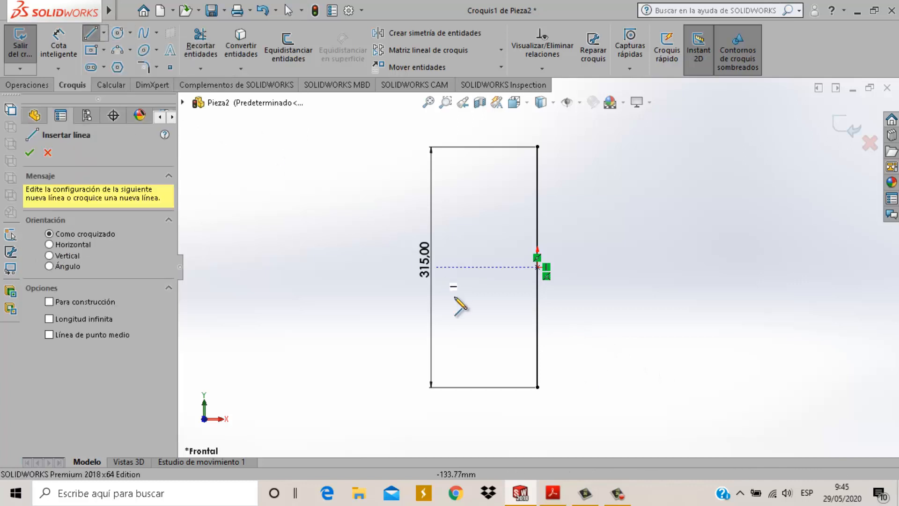
pyautogui.moveTo(537, 387)
pyautogui.mouseDown()
pyautogui.moveTo(603, 399)
pyautogui.moveTo(594, 386)
pyautogui.mouseUp()
pyautogui.press('Escape')
# Step: Sketch a circle about 38 mm in diameter inside the corner of the vertical and horizontal lines, touching neither
pyautogui.scroll(-2, 589, 370)
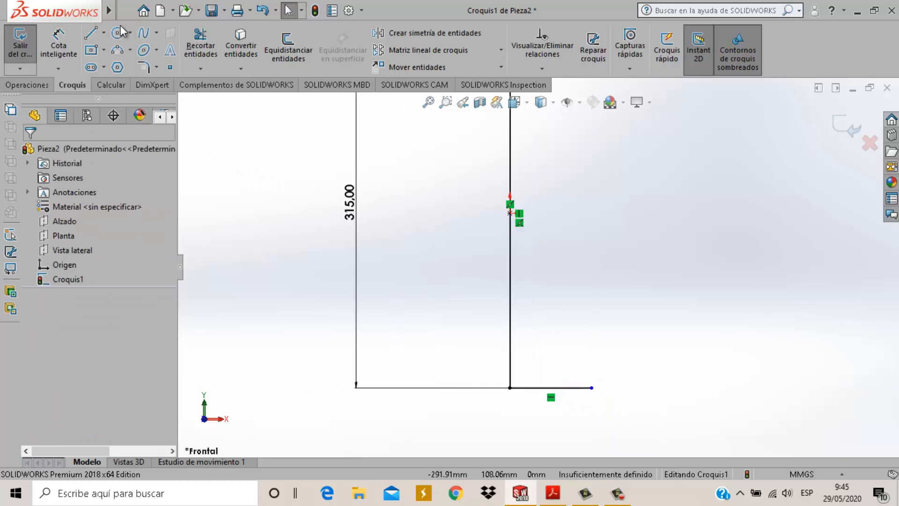
pyautogui.scroll(-3, 578, 331)
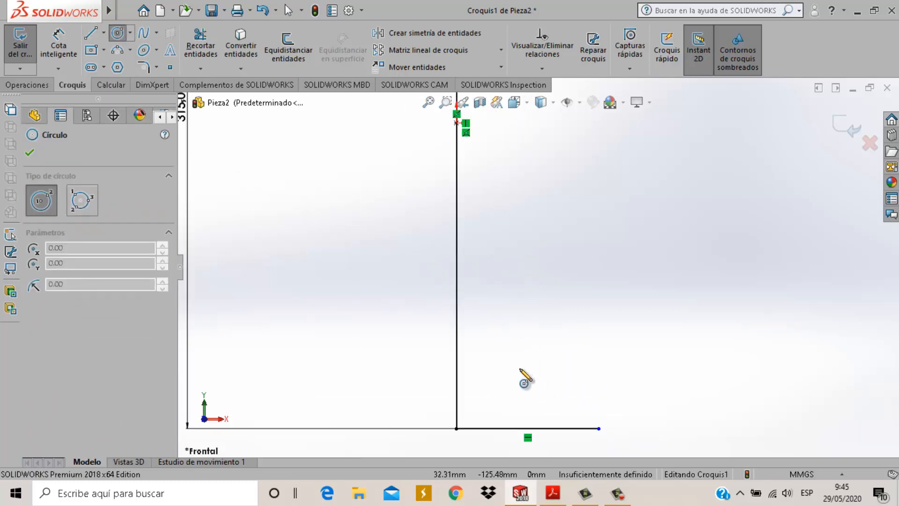
pyautogui.click(499, 412)
pyautogui.press('Escape')
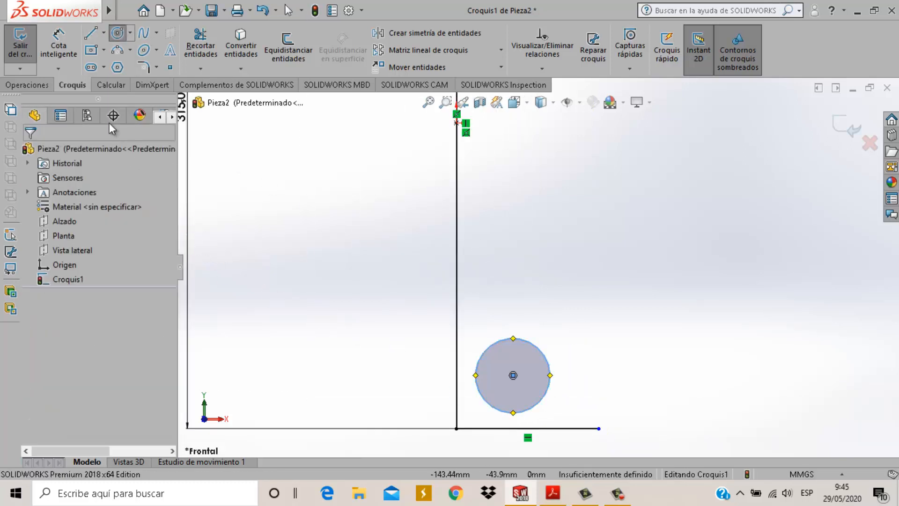
# Step: Dimension the circle's diameter as 40 mm
pyautogui.click(58, 47)
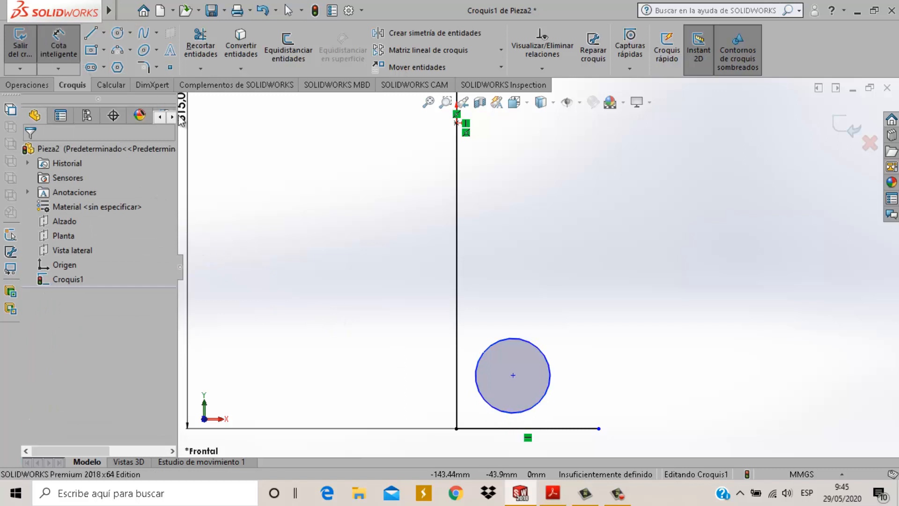
pyautogui.click(552, 372)
pyautogui.click(678, 374)
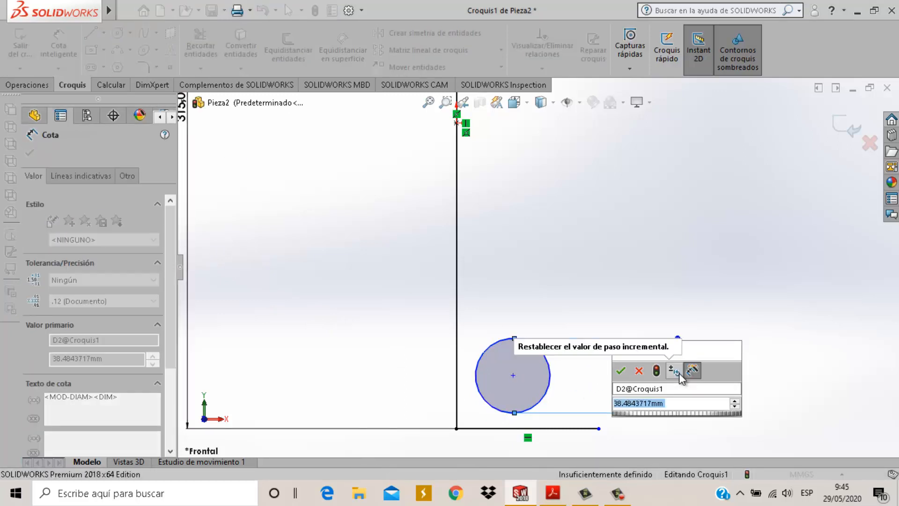
pyautogui.write('40')
pyautogui.press('Return')
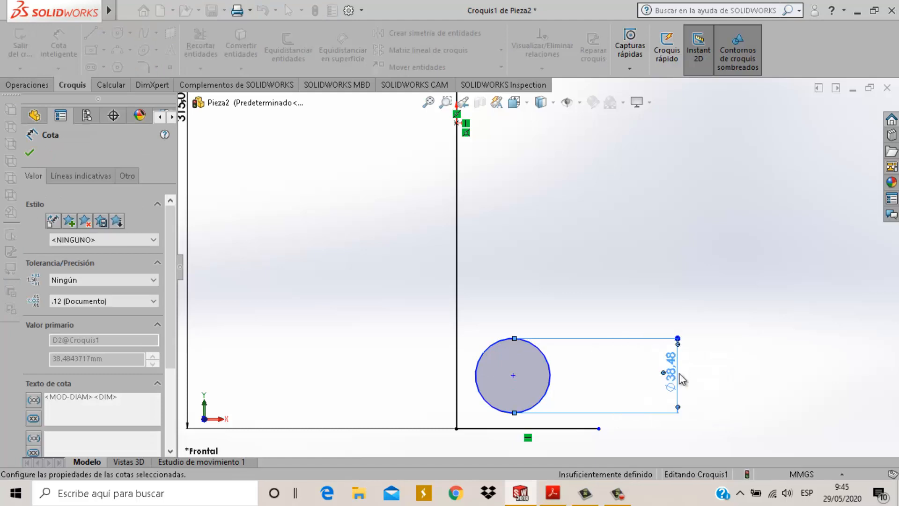
pyautogui.press('Escape')
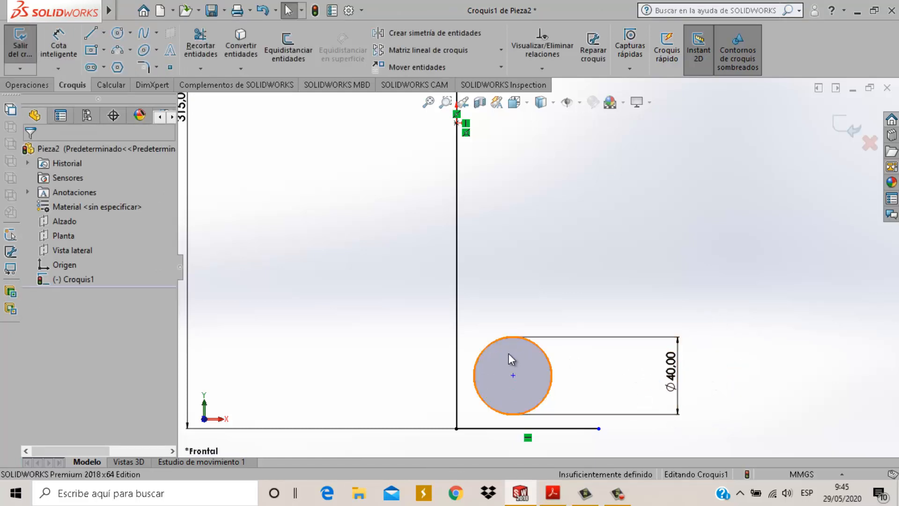
# Step: Make the circle tangent to the vertical line
pyautogui.scroll(-3, 468, 370)
pyautogui.click(484, 366)
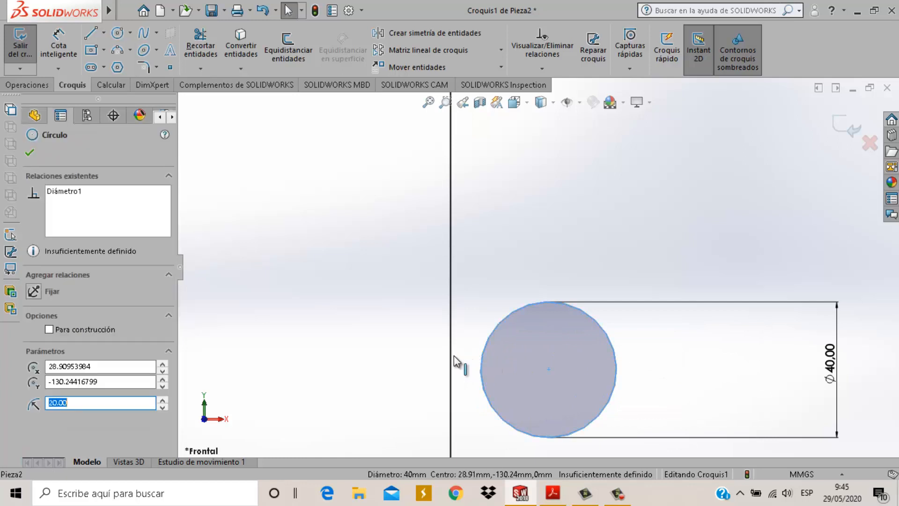
pyautogui.keyDown('ctrl'); pyautogui.click(453, 356); pyautogui.keyUp('ctrl')
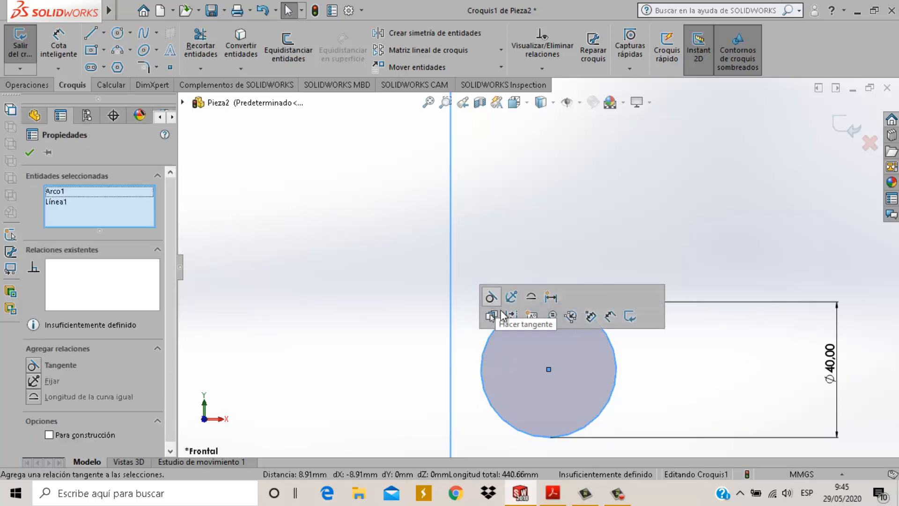
pyautogui.click(503, 316)
pyautogui.scroll(2, 549, 403)
pyautogui.click(586, 394)
# Step: Make the circle tangent to the horizontal line
pyautogui.scroll(-2, 544, 355)
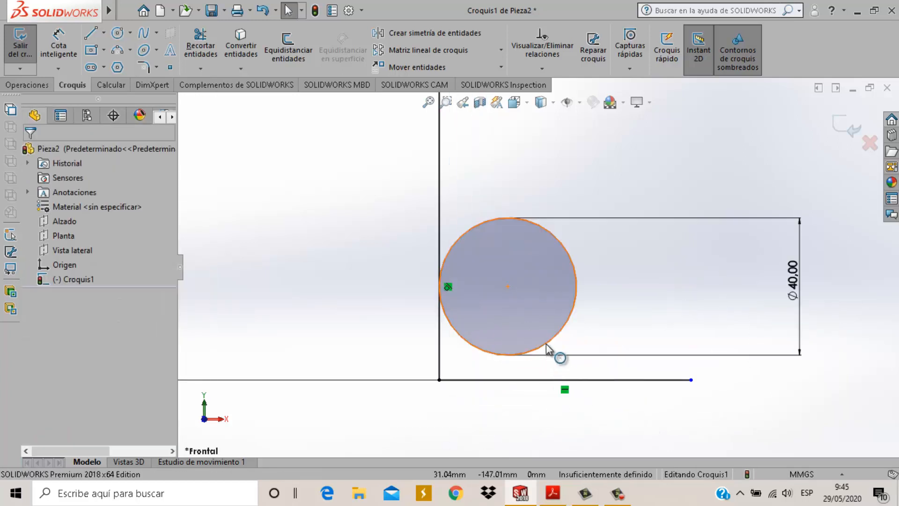
pyautogui.click(546, 345)
pyautogui.keyDown('ctrl'); pyautogui.click(542, 380); pyautogui.keyUp('ctrl')
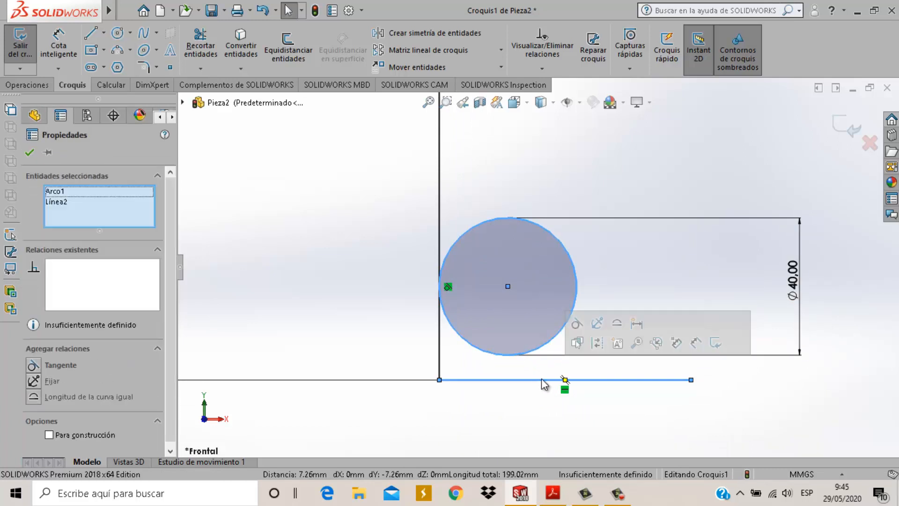
pyautogui.click(577, 324)
pyautogui.click(664, 445)
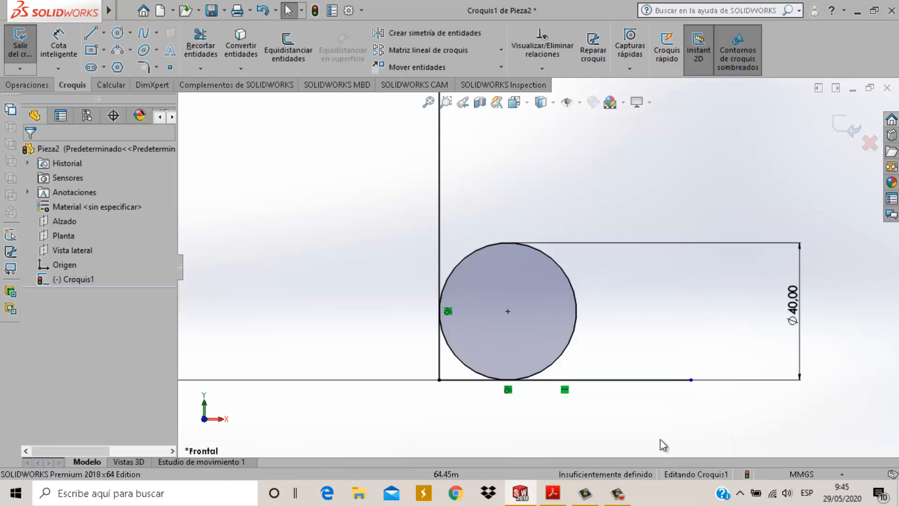
# Step: Sketch a slanted line about 78 mm long at about 39°, rising from below the horizontal line past the circle towards +X
pyautogui.click(94, 35)
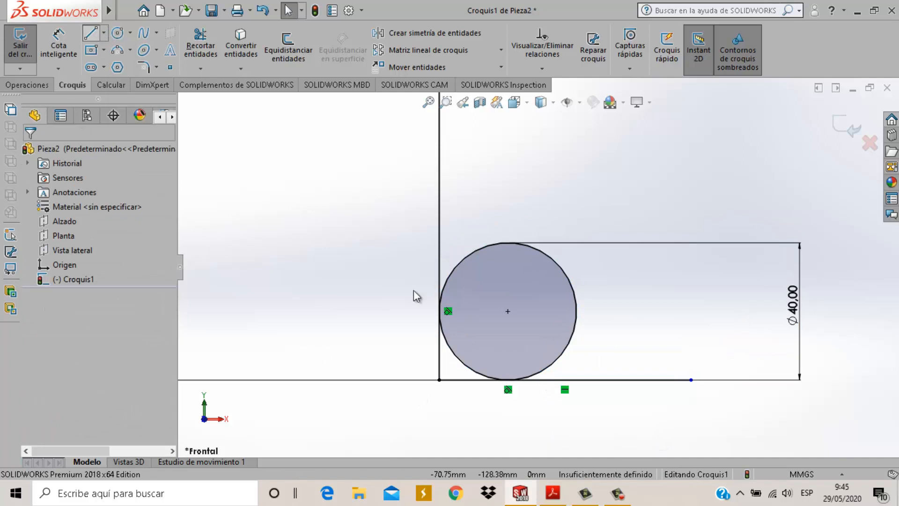
pyautogui.moveTo(494, 416)
pyautogui.mouseDown()
pyautogui.moveTo(564, 370)
pyautogui.moveTo(702, 245)
pyautogui.mouseUp()
pyautogui.press('Escape')
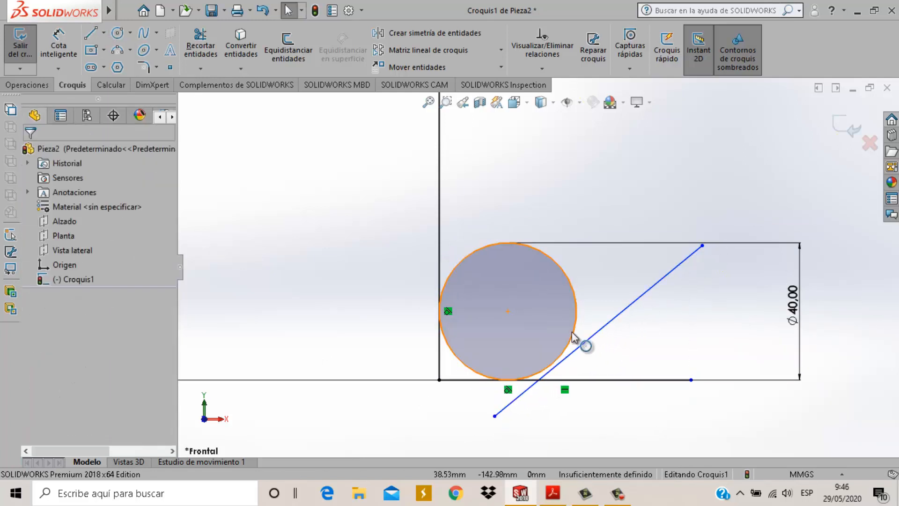
# Step: Make the slanted line tangent to the 40 mm circle
pyautogui.scroll(-3, 586, 344)
pyautogui.click(586, 338)
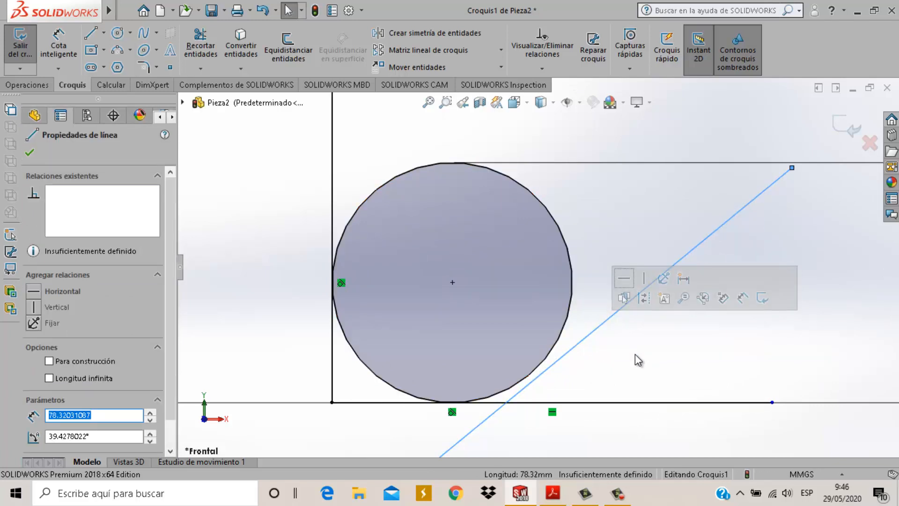
pyautogui.keyDown('ctrl'); pyautogui.click(566, 336); pyautogui.keyUp('ctrl')
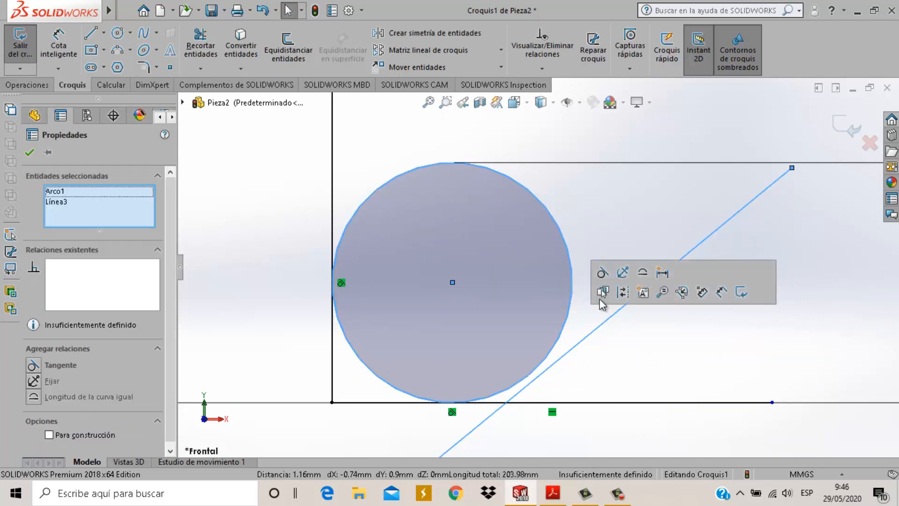
pyautogui.click(601, 276)
pyautogui.click(642, 428)
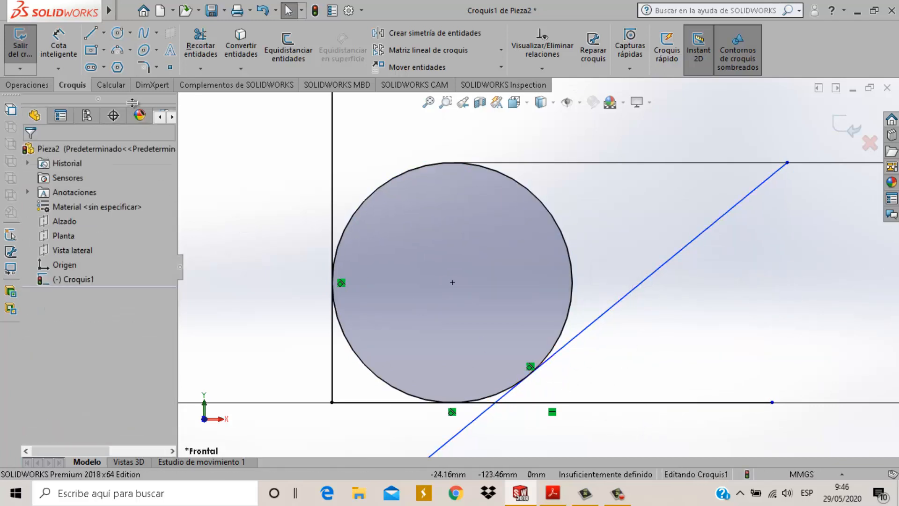
# Step: Dimension the angle between the slanted line and the horizontal line as 20°
pyautogui.press('d')
pyautogui.click(642, 288)
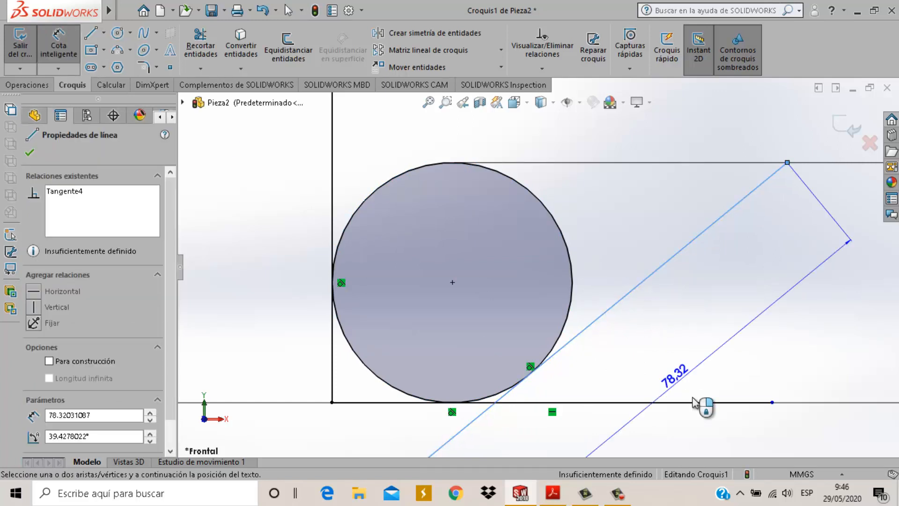
pyautogui.click(700, 402)
pyautogui.click(731, 349)
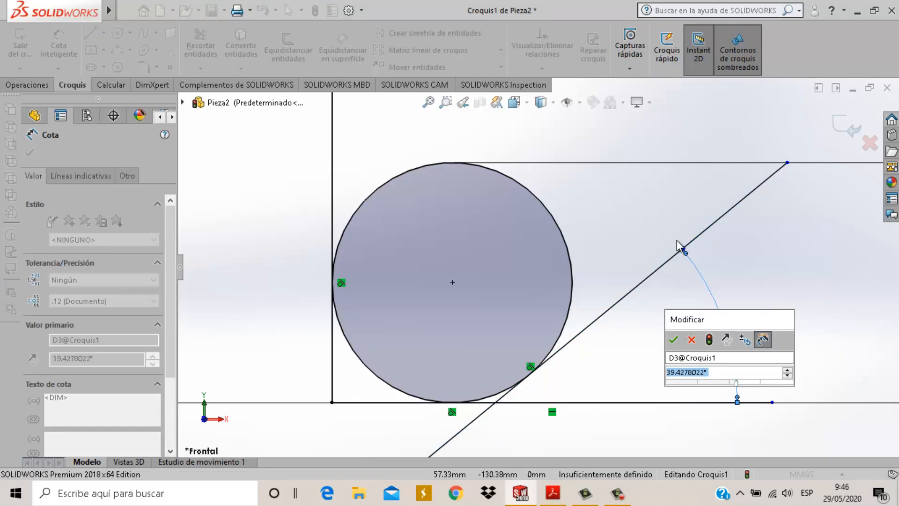
pyautogui.write('20')
pyautogui.press('Return')
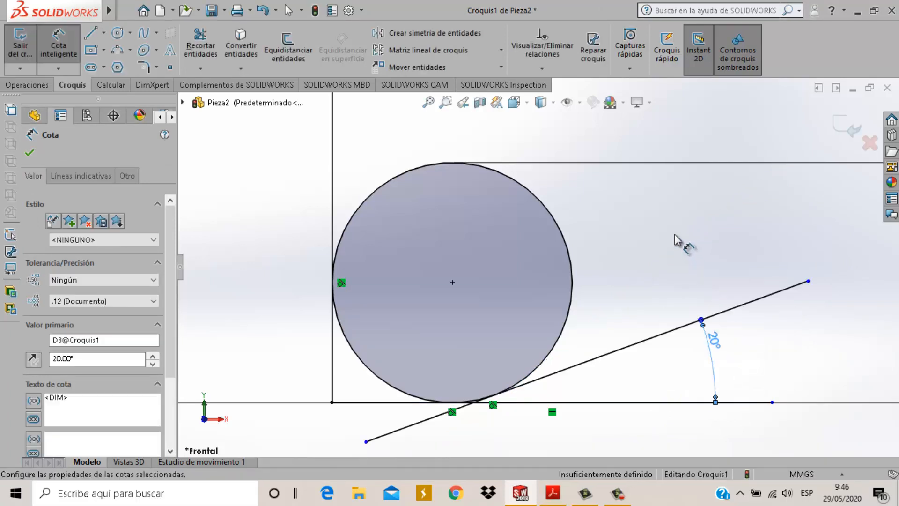
pyautogui.press('Escape')
pyautogui.press('Escape')
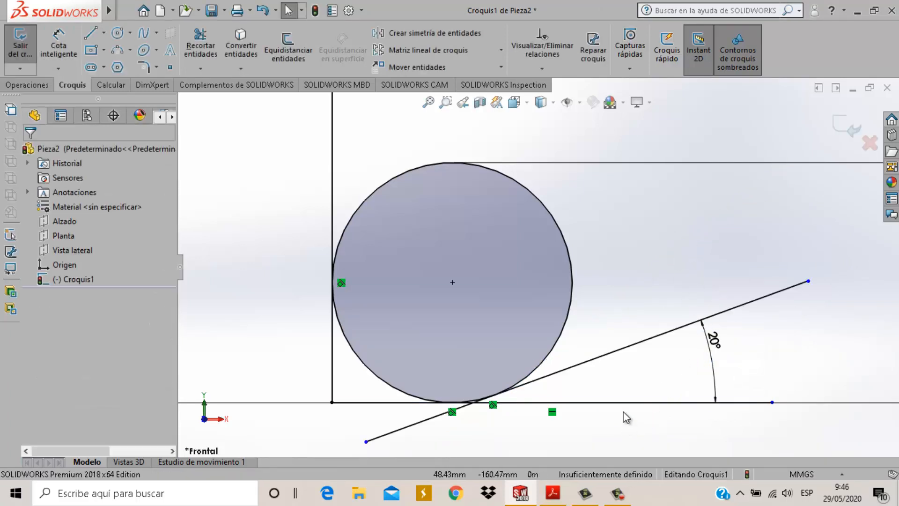
# Step: Convert the horizontal line under the circle to construction geometry
pyautogui.click(628, 402)
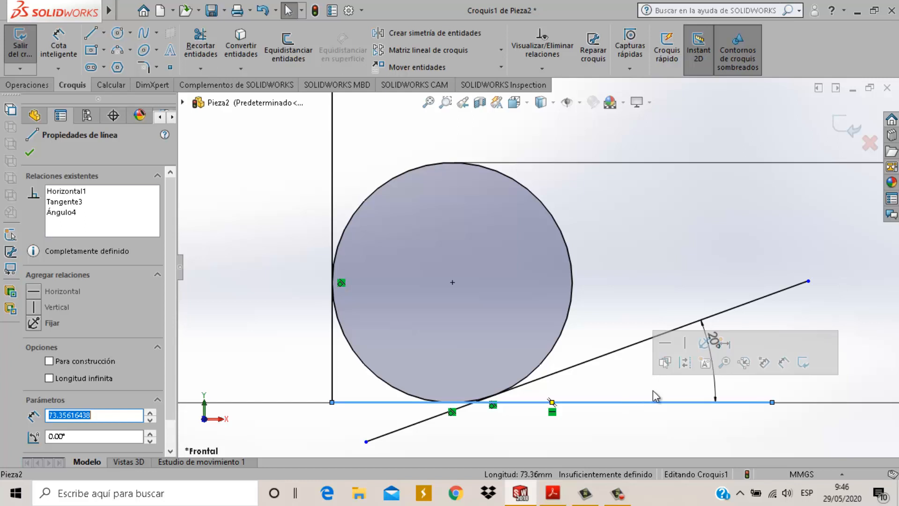
pyautogui.click(685, 364)
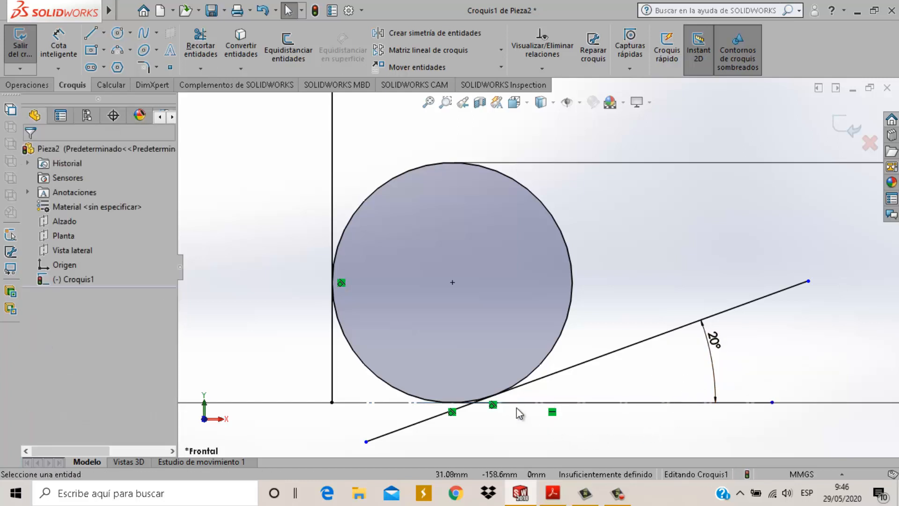
# Step: Trim the slanted line's portion between its lower end and the tangent point on the circle
pyautogui.scroll(-5, 477, 402)
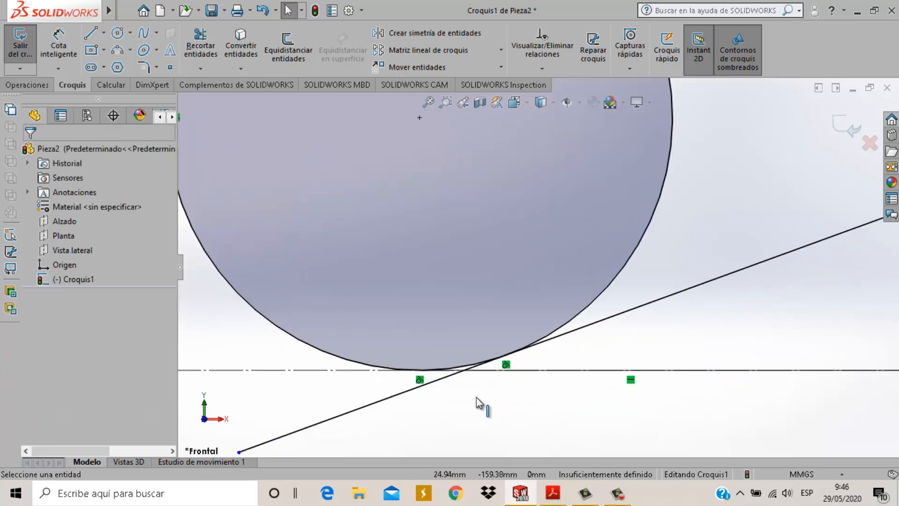
pyautogui.click(206, 55)
pyautogui.scroll(2, 532, 263)
pyautogui.click(412, 347)
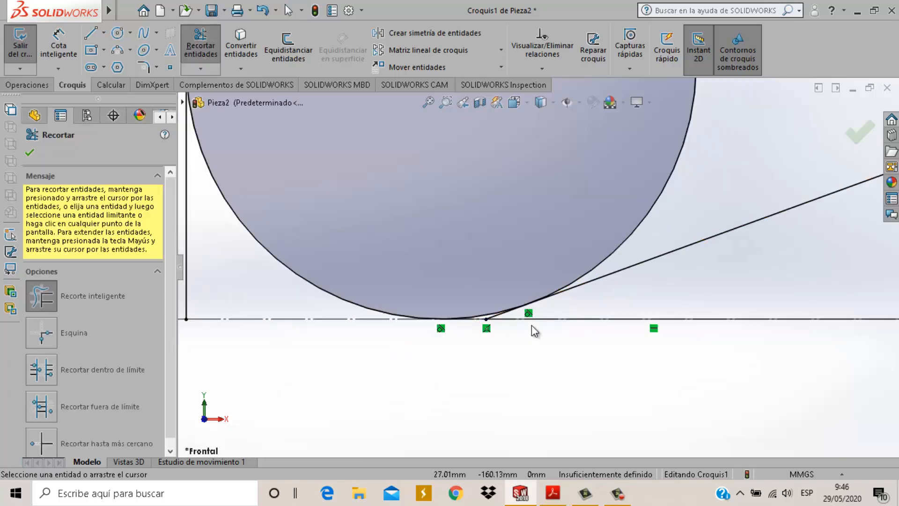
pyautogui.scroll(-2, 524, 318)
pyautogui.click(492, 307)
pyautogui.scroll(-2, 562, 309)
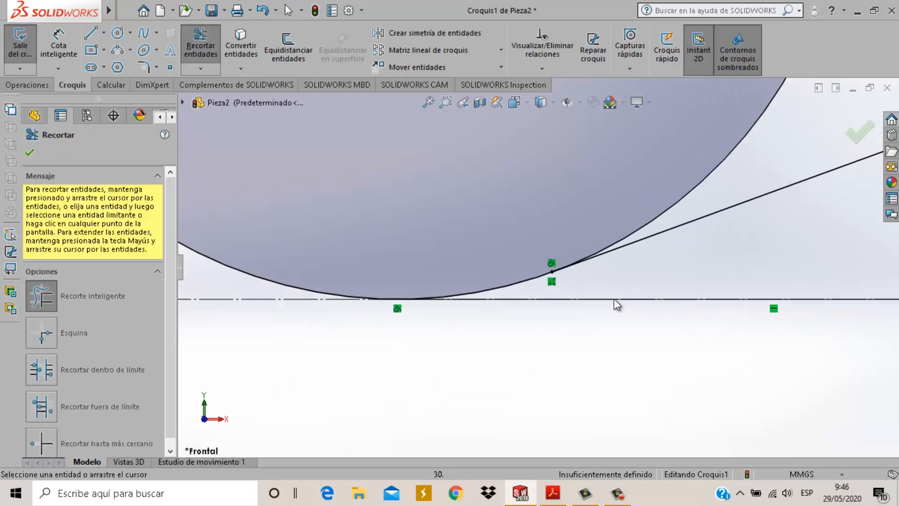
pyautogui.scroll(5, 614, 300)
pyautogui.press('Escape')
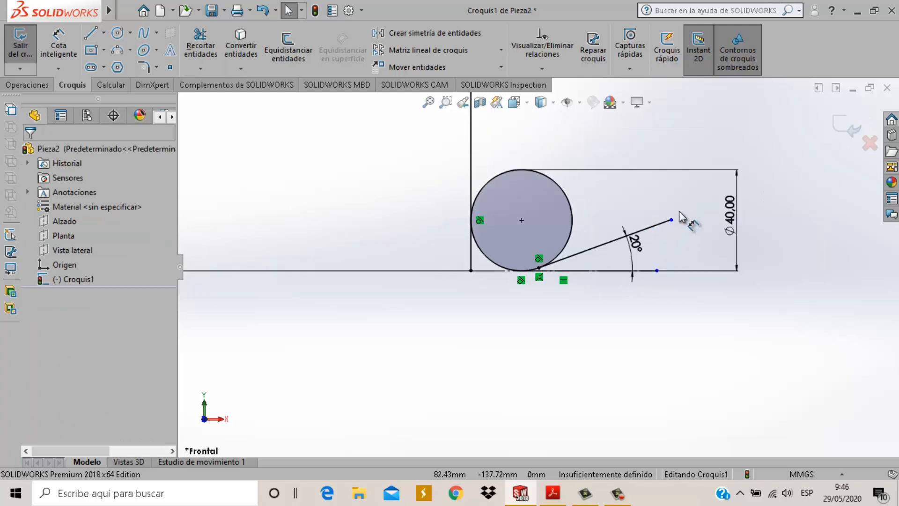
pyautogui.scroll(-3, 682, 218)
pyautogui.click(91, 33)
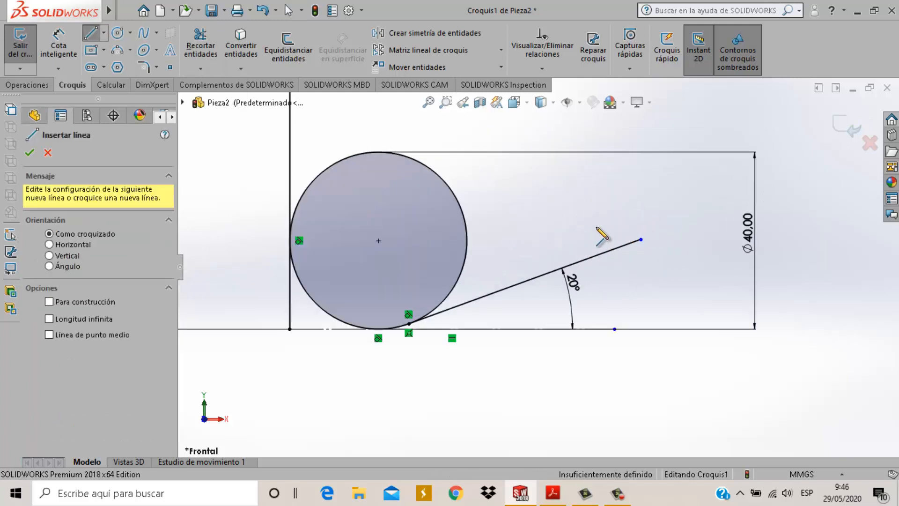
pyautogui.press('Escape')
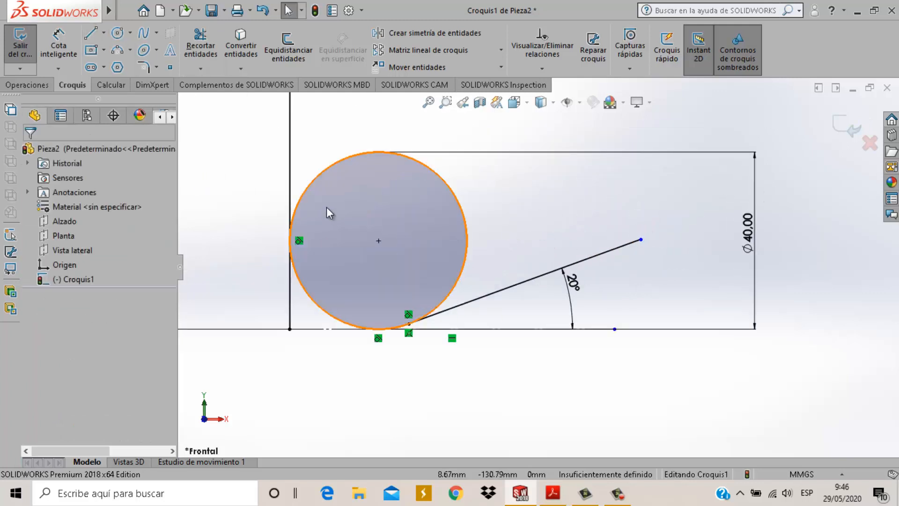
# Step: Dimension the horizontal distance from the long vertical line to the slanted line's free upper endpoint as 75 mm
pyautogui.click(59, 46)
pyautogui.click(291, 297)
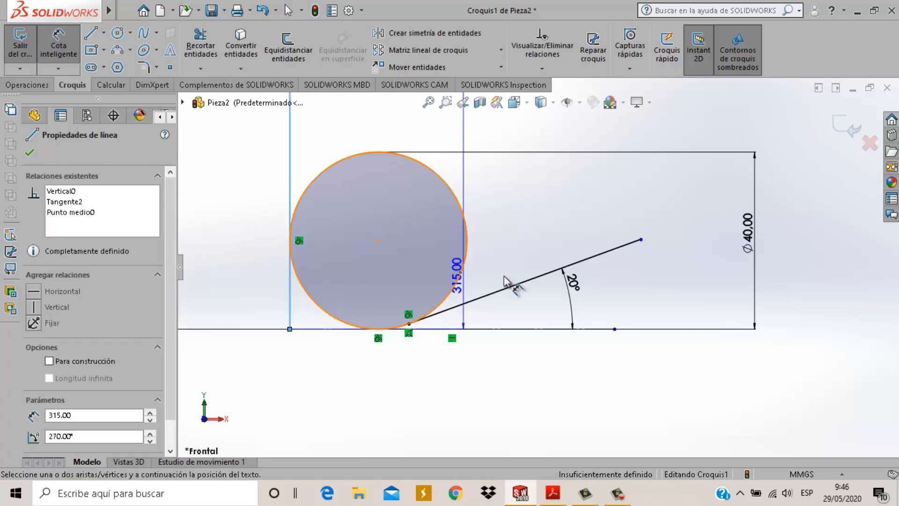
pyautogui.click(641, 239)
pyautogui.click(424, 421)
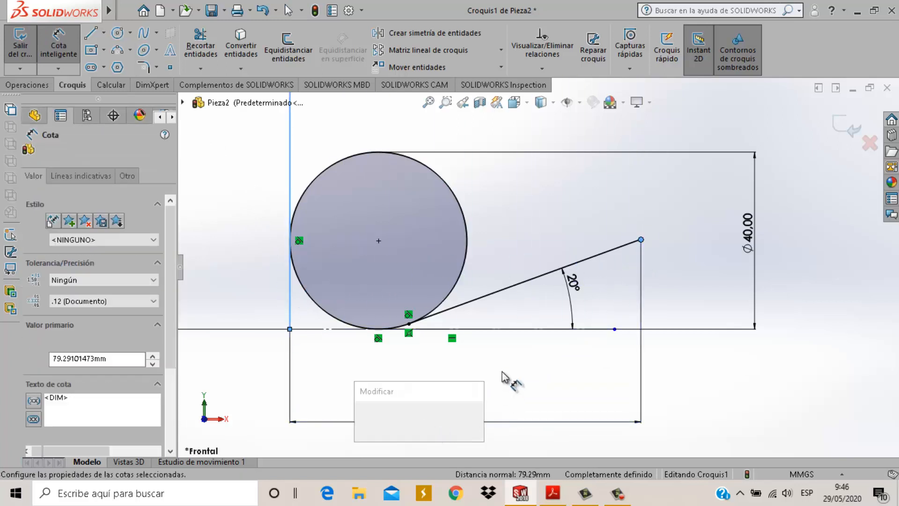
pyautogui.write('75')
pyautogui.press('Return')
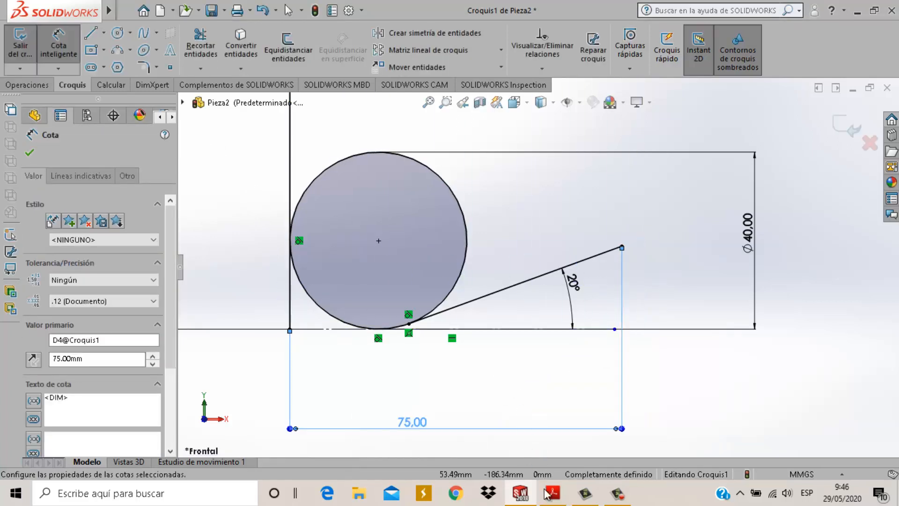
# Step: Check the arm's foot in the PDF drawing, and sketch a vertical line about 25 mm long upward from the slanted line's free endpoint in SOLIDWORKS
pyautogui.click(548, 493)
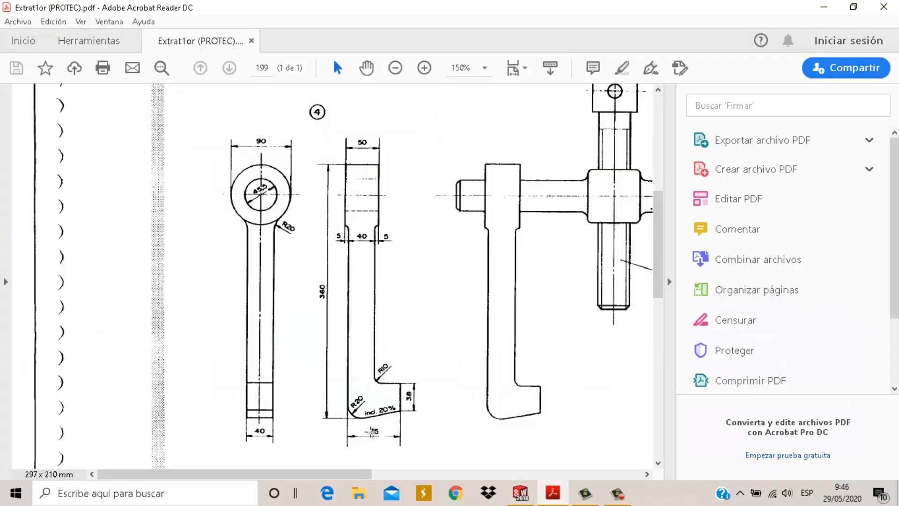
pyautogui.click(512, 495)
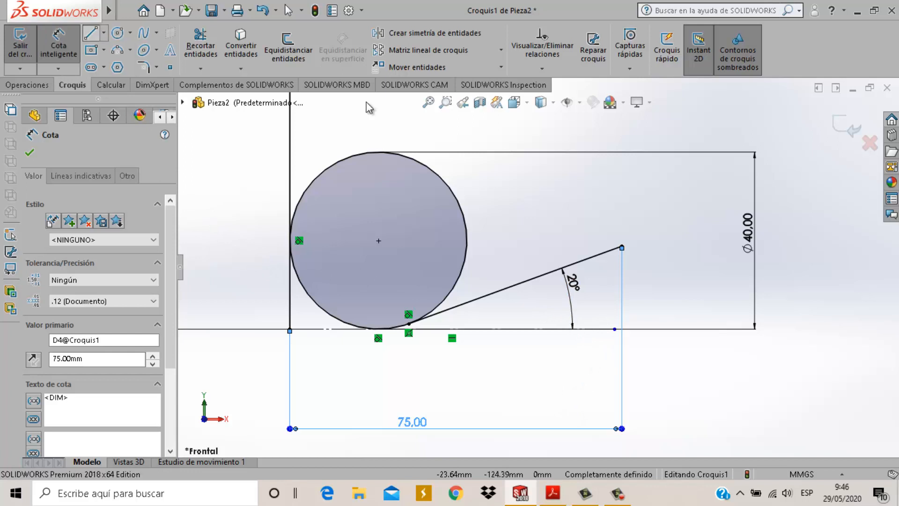
pyautogui.click(91, 33)
pyautogui.click(623, 248)
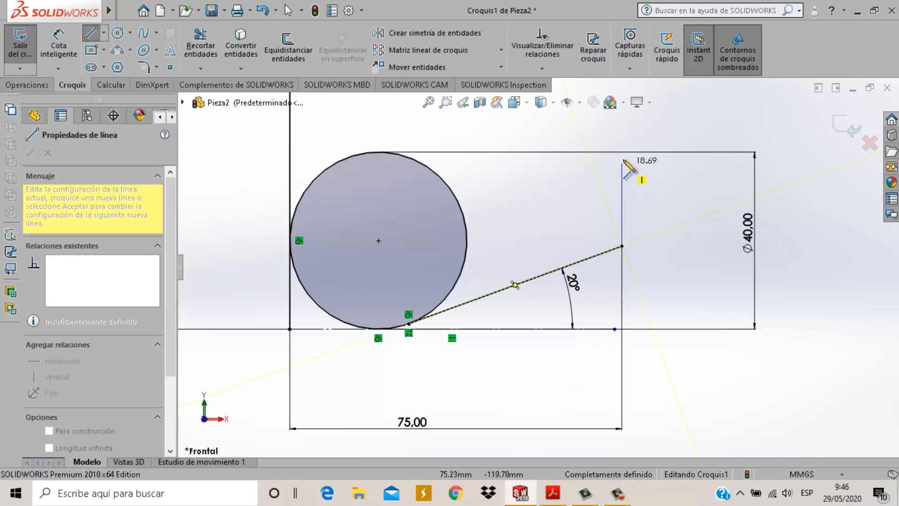
pyautogui.click(622, 137)
pyautogui.press('Escape')
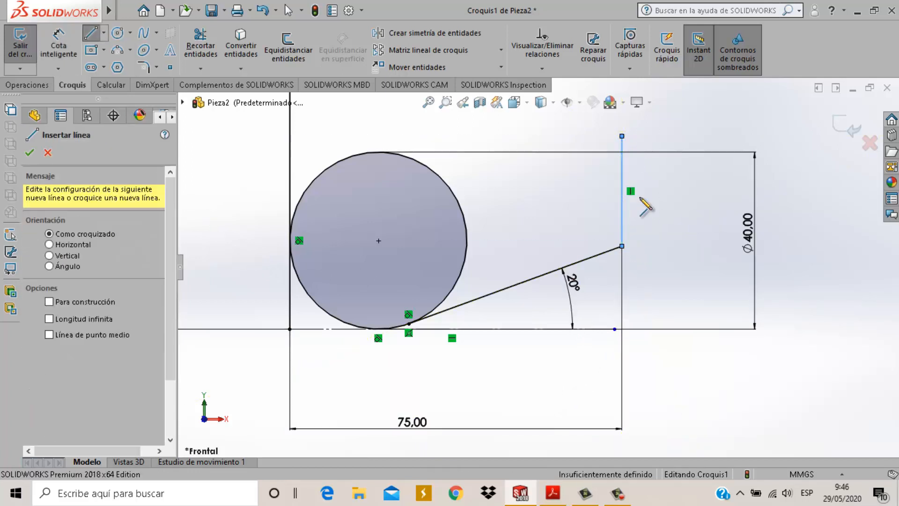
pyautogui.press('Escape')
# Step: Consult the PDF drawing again and dimension the foot's short vertical line as 38 mm long in SOLIDWORKS
pyautogui.click(553, 494)
pyautogui.click(520, 493)
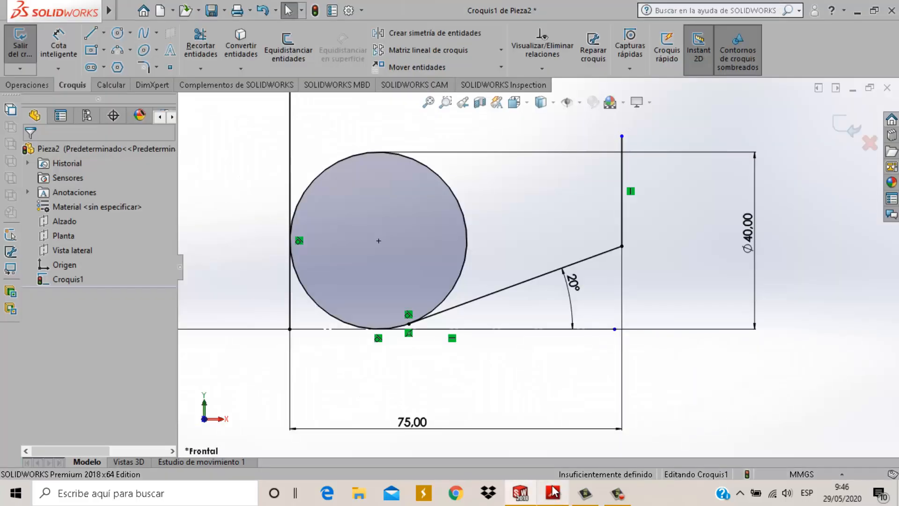
pyautogui.click(58, 42)
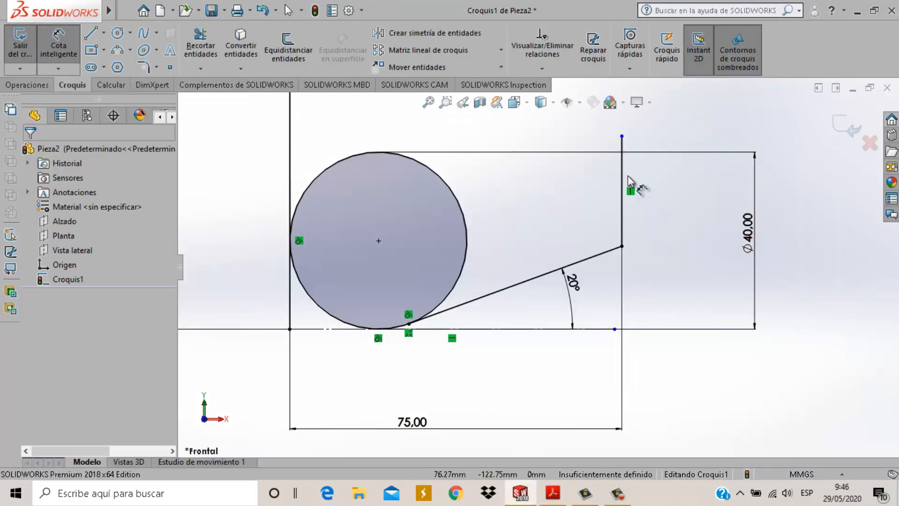
pyautogui.click(623, 190)
pyautogui.click(685, 185)
pyautogui.write('38')
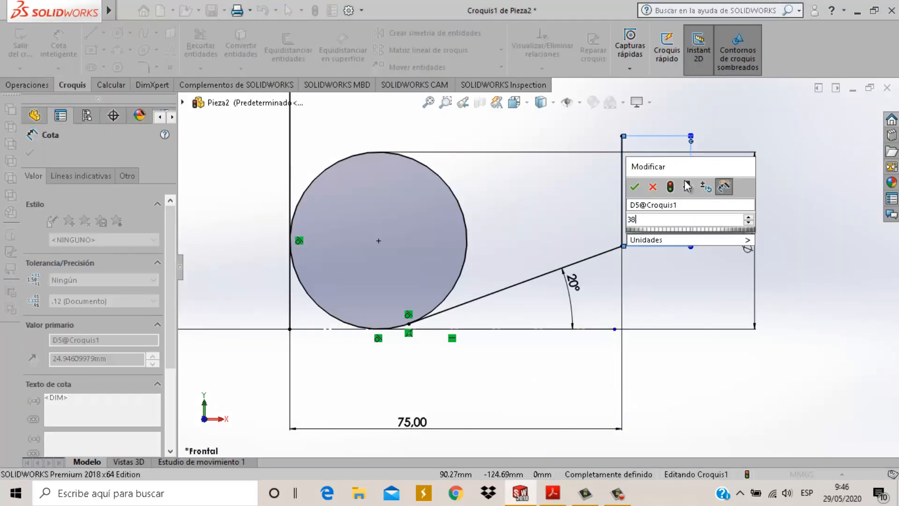
pyautogui.press('Return')
pyautogui.scroll(4, 653, 247)
pyautogui.press('Escape')
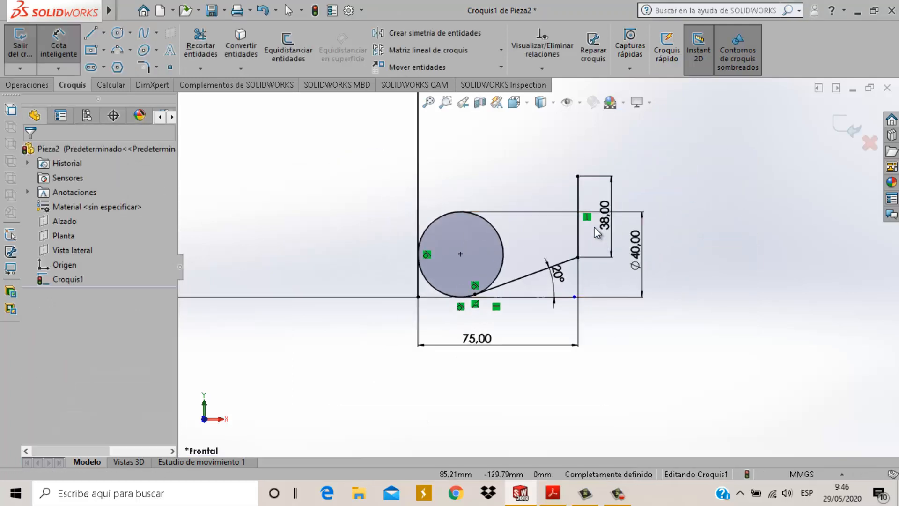
# Step: Sketch a horizontal line from the 38 mm line's upper endpoint towards -X, ending about 32 mm from the long vertical line
pyautogui.scroll(-3, 585, 171)
pyautogui.click(89, 34)
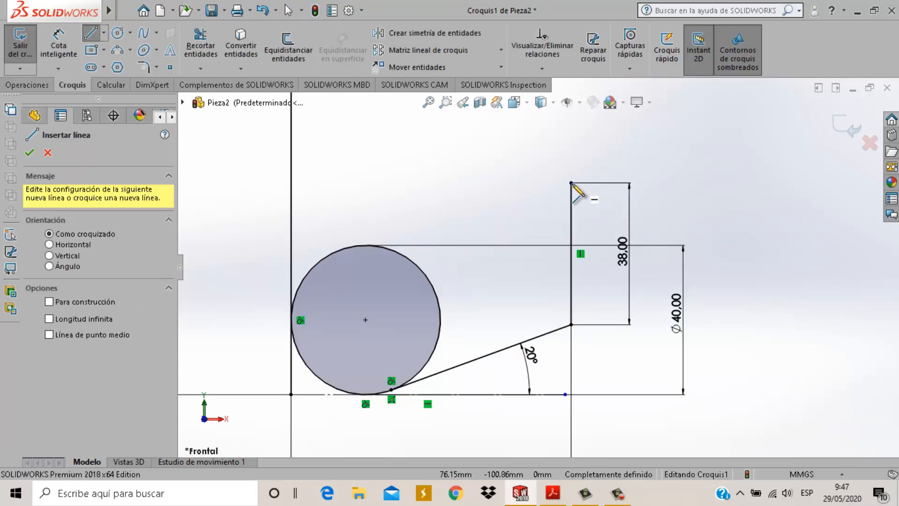
pyautogui.click(571, 182)
pyautogui.click(411, 183)
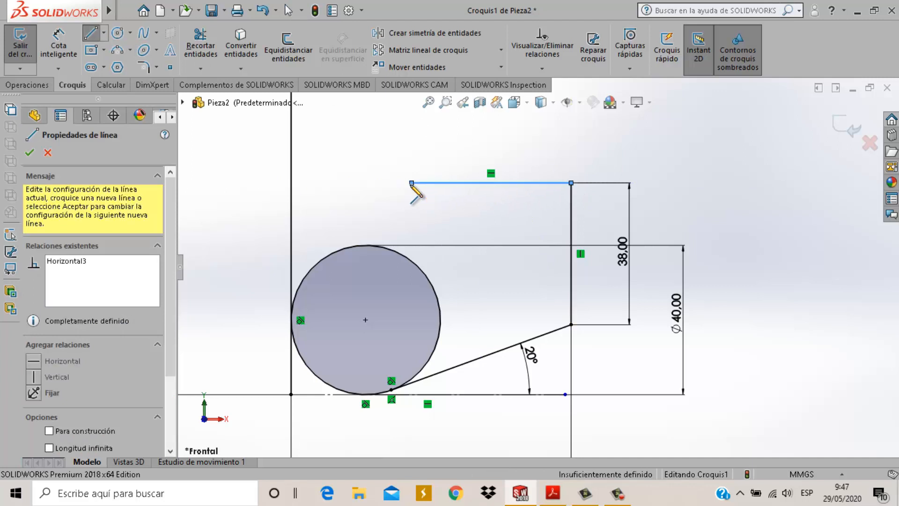
pyautogui.press('Escape')
# Step: Dimension the distance from the long vertical line to the short horizontal line's free endpoint as 40 mm
pyautogui.click(72, 47)
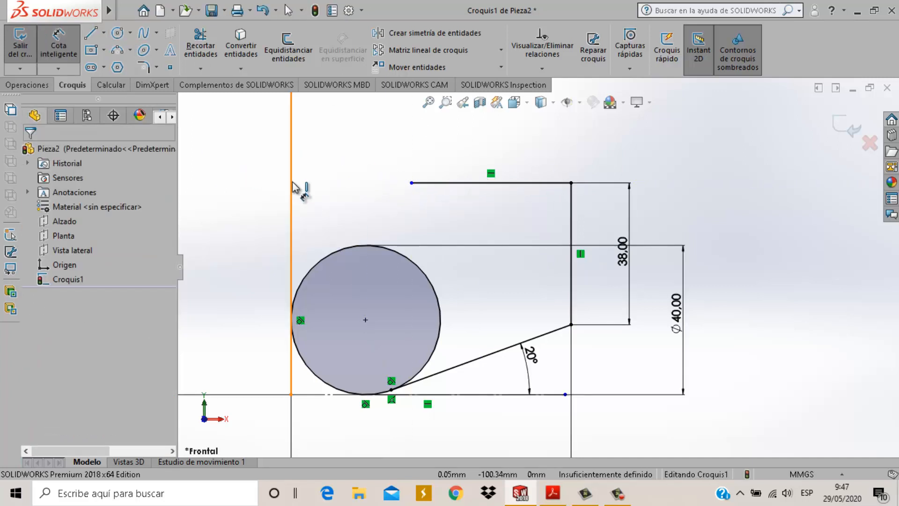
pyautogui.click(300, 190)
pyautogui.click(411, 183)
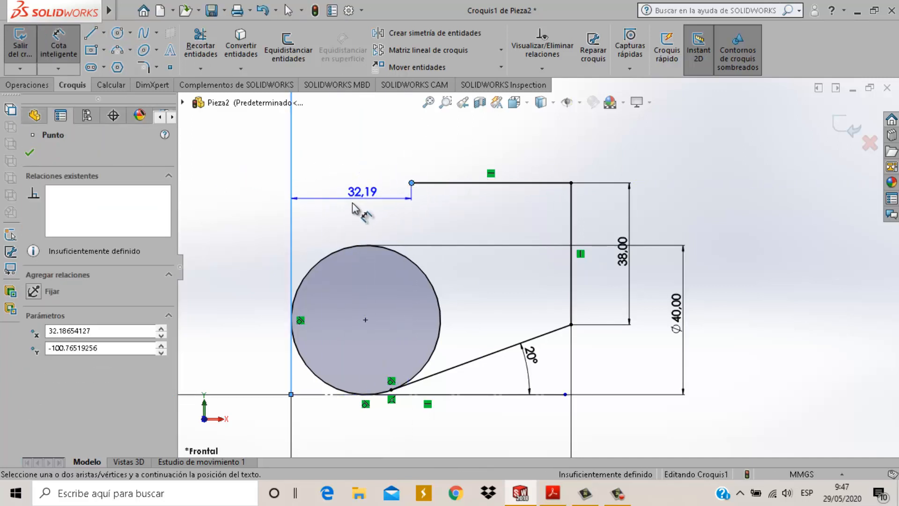
pyautogui.click(360, 196)
pyautogui.write('40')
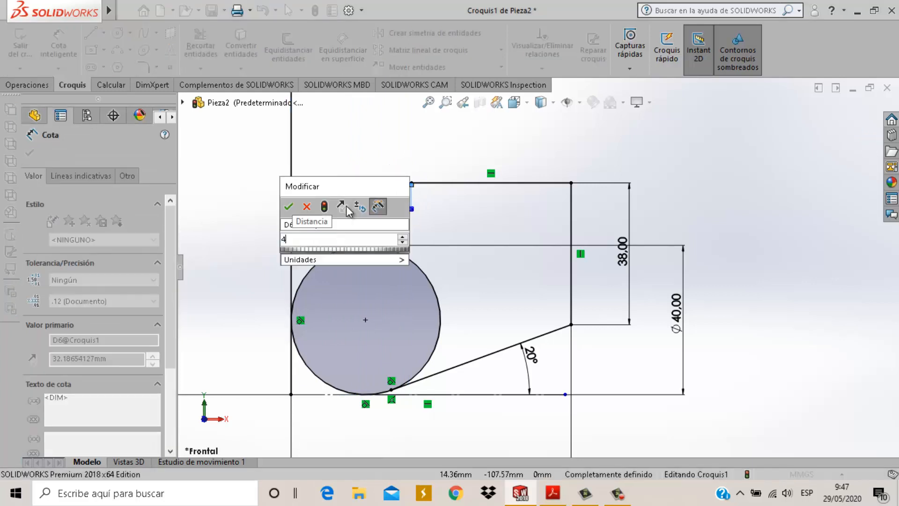
pyautogui.press('Return')
pyautogui.click(425, 217)
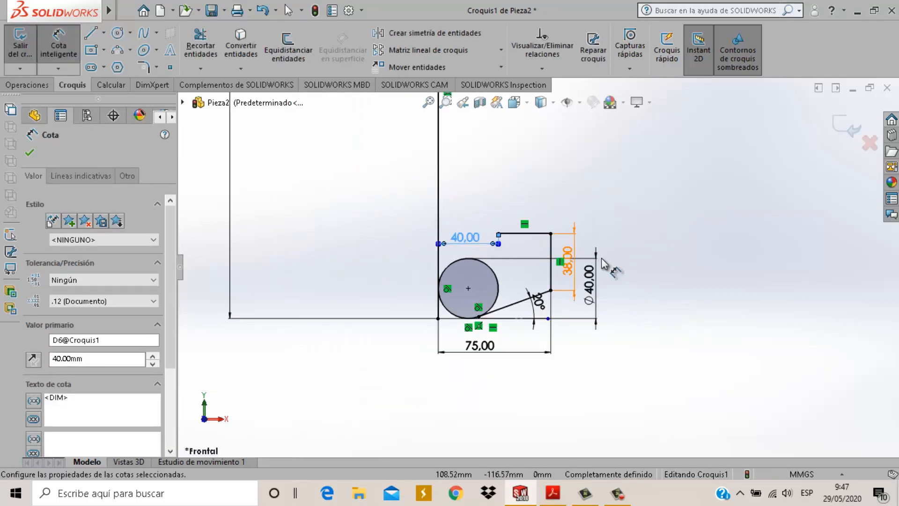
pyautogui.press('Escape')
pyautogui.press('Escape')
# Step: Close the profile with a vertical line from the 40 mm point up to the long line's upper-end level and a horizontal line to that endpoint
pyautogui.press('f')
pyautogui.click(91, 33)
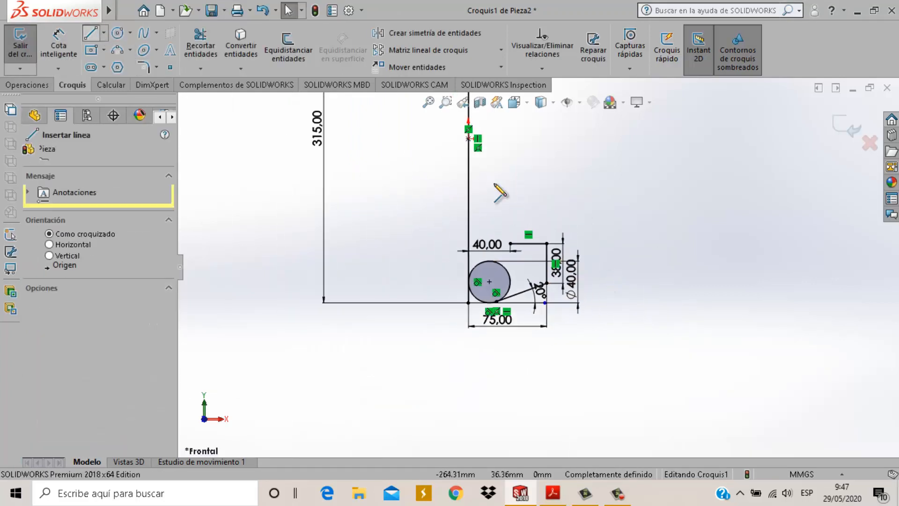
pyautogui.click(514, 248)
pyautogui.scroll(3, 529, 197)
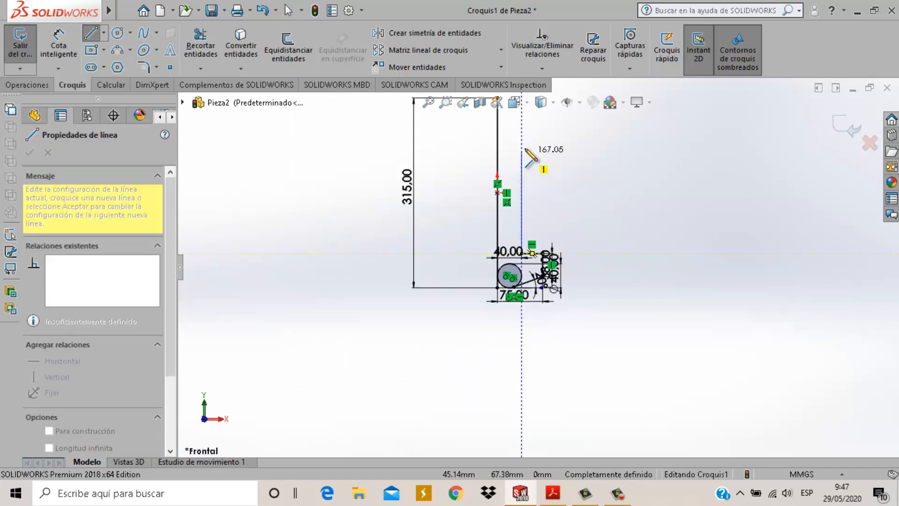
pyautogui.scroll(-5, 533, 181)
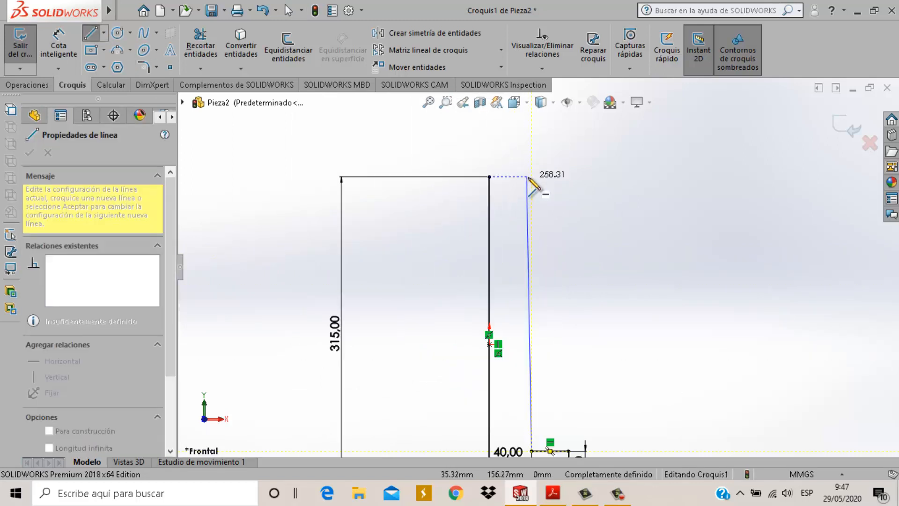
pyautogui.click(532, 176)
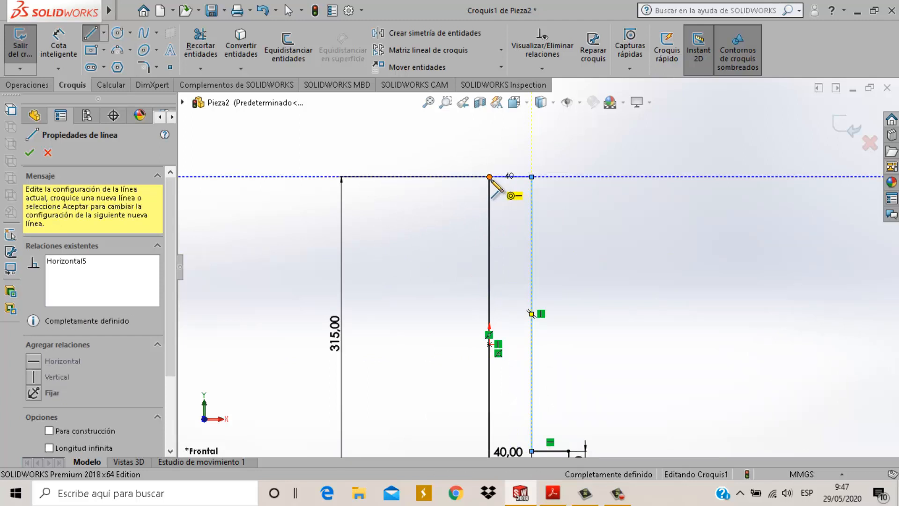
pyautogui.click(490, 177)
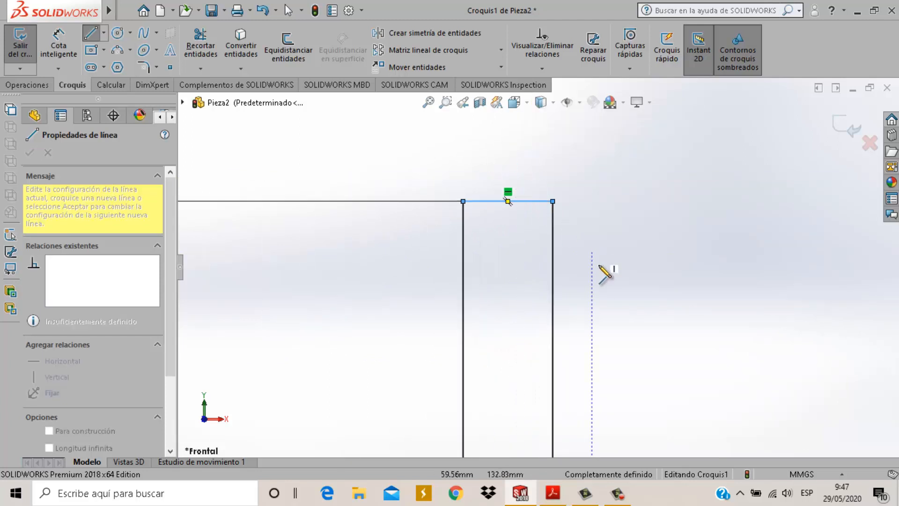
pyautogui.press('Escape')
# Step: Trim away the inner portion of the Ø40 circle, leaving only the tangent arc that rounds the foot's lower corner
pyautogui.scroll(4, 600, 310)
pyautogui.scroll(-5, 545, 368)
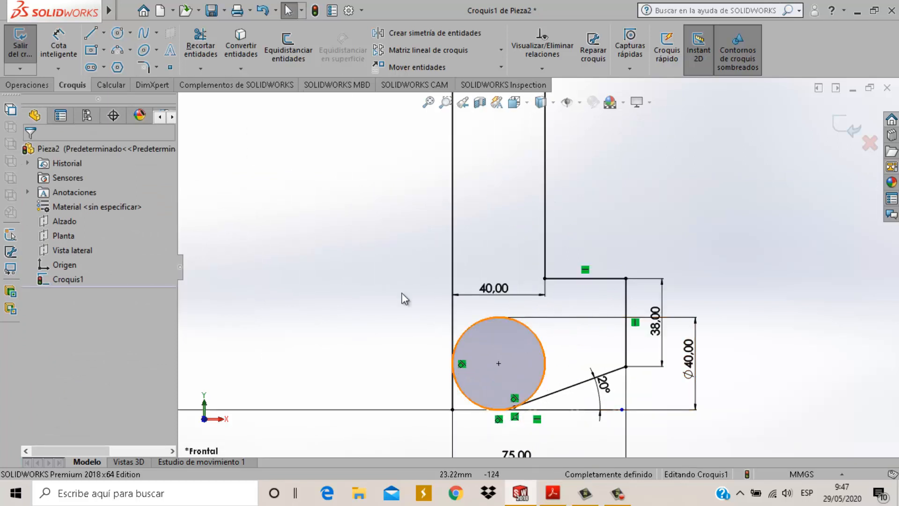
pyautogui.click(202, 49)
pyautogui.scroll(-3, 534, 327)
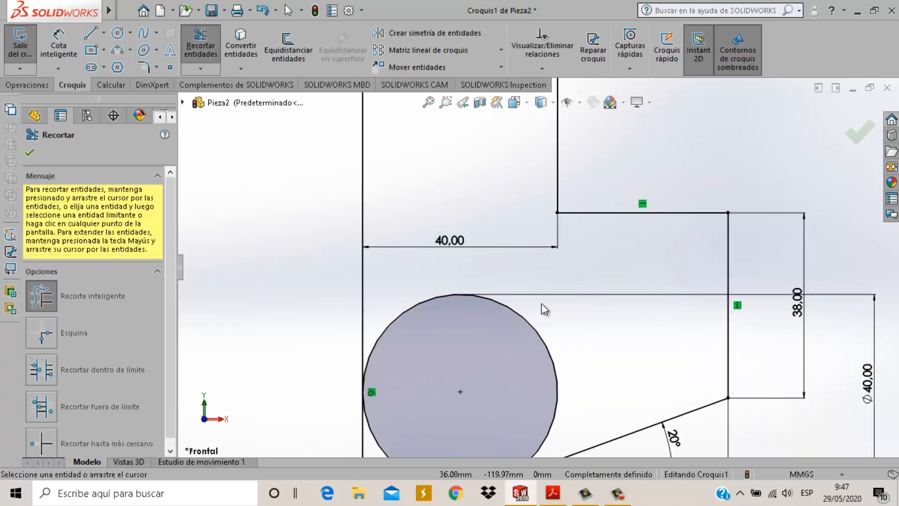
pyautogui.click(535, 335)
pyautogui.scroll(3, 539, 323)
pyautogui.press('Escape')
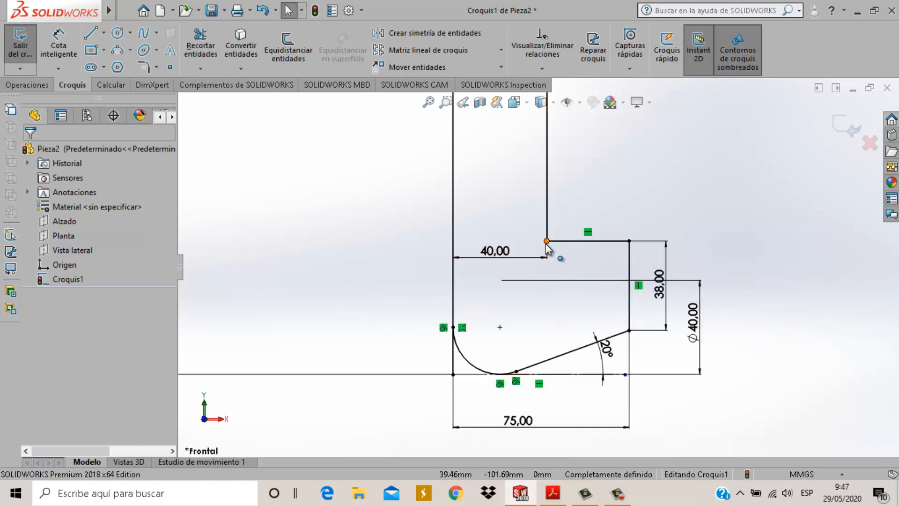
# Step: Check the foot's corner radii in the PDF drawing, and round the inner corner above the foot with a 10 mm sketch fillet in SOLIDWORKS
pyautogui.click(551, 500)
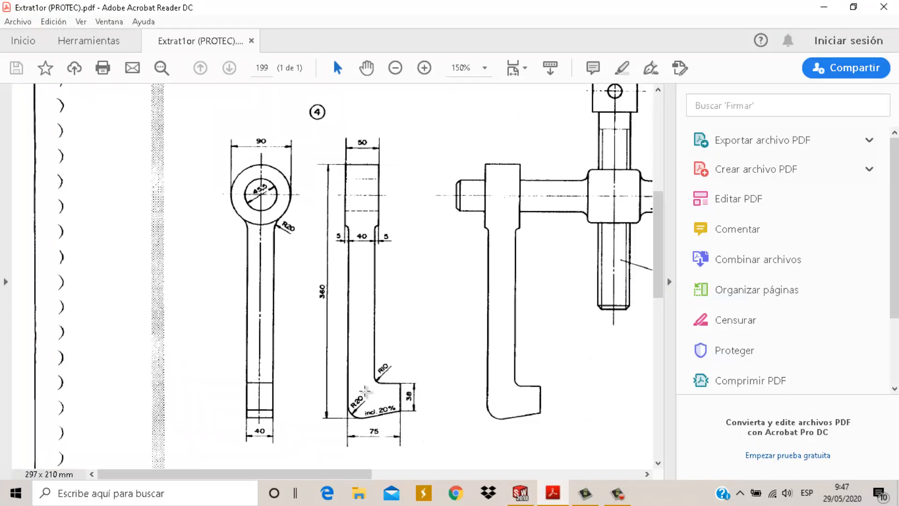
pyautogui.click(596, 491)
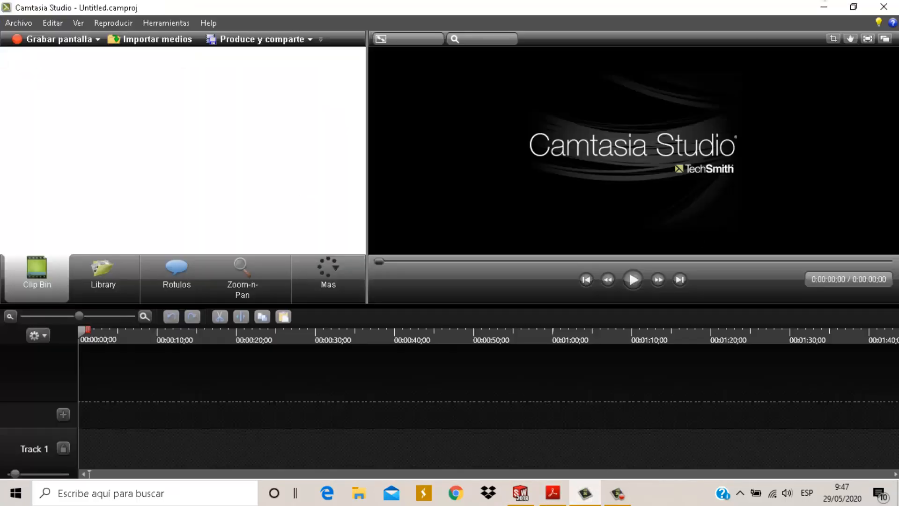
pyautogui.click(552, 501)
pyautogui.moveTo(550, 502)
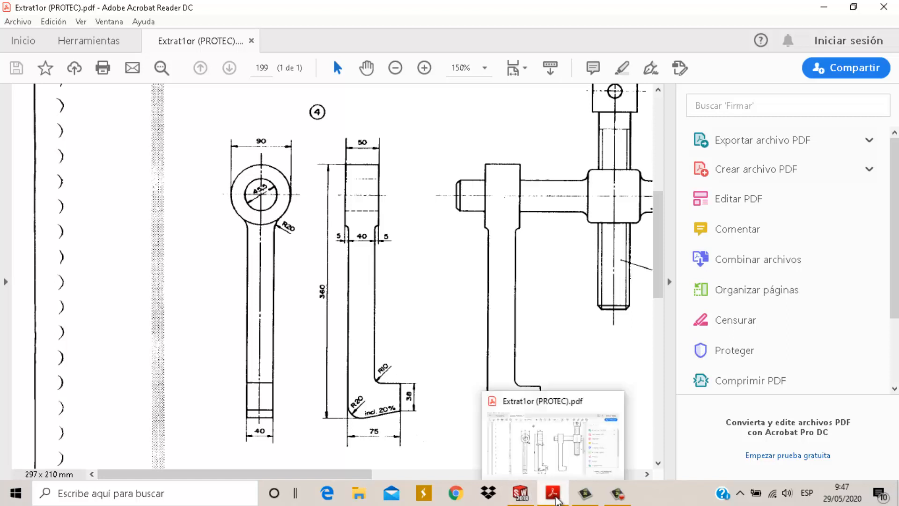
pyautogui.click(555, 500)
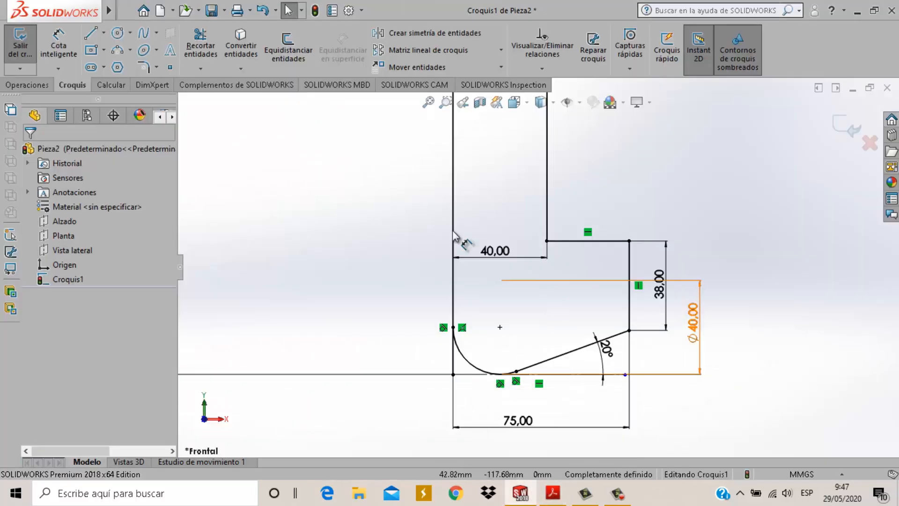
pyautogui.click(143, 67)
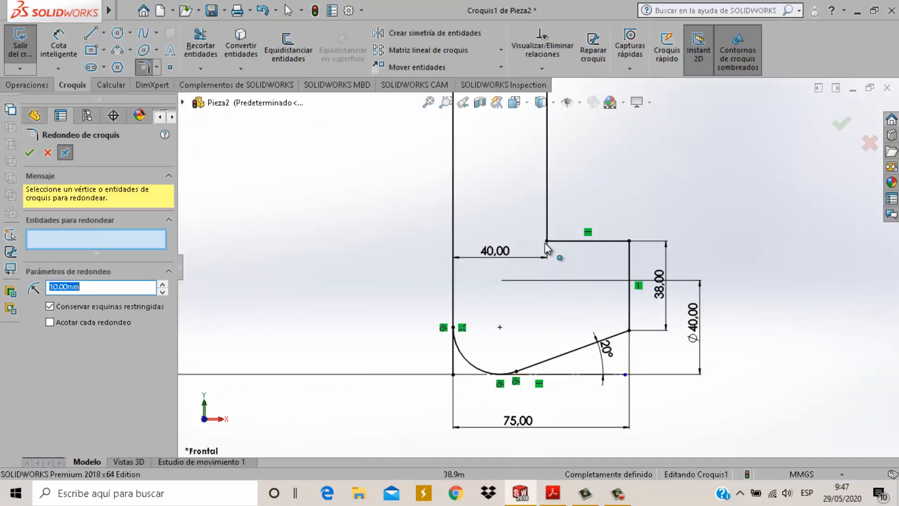
pyautogui.click(547, 240)
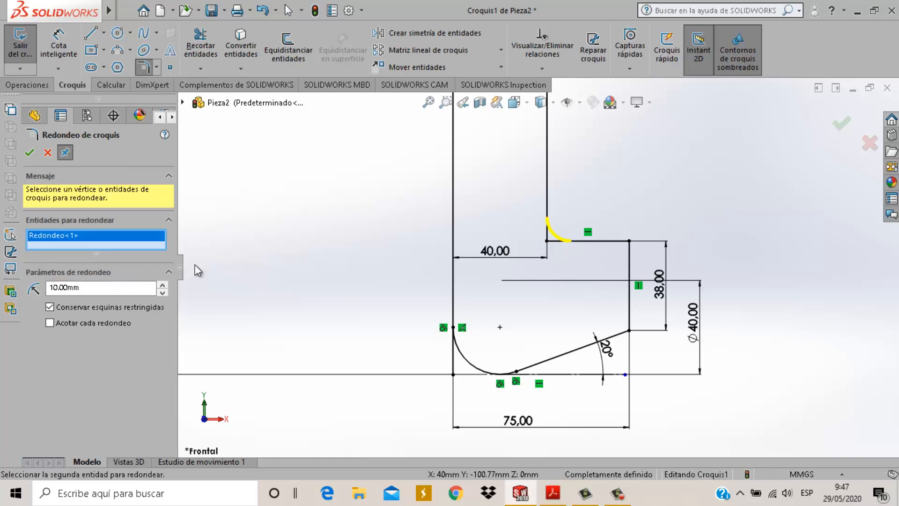
pyautogui.click(29, 152)
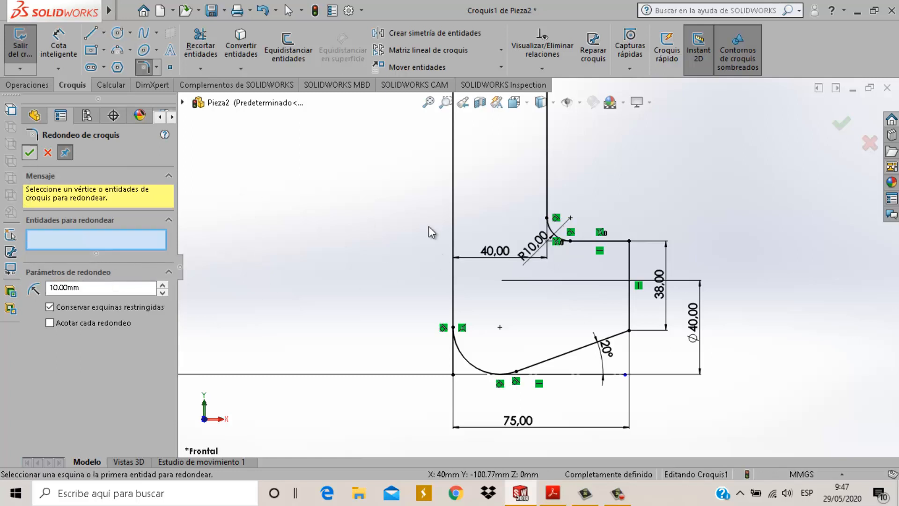
pyautogui.click(28, 86)
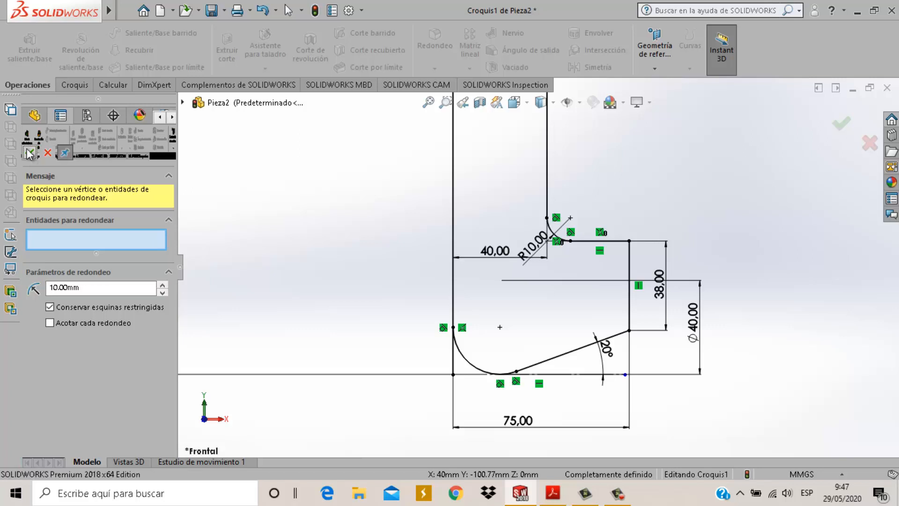
pyautogui.click(31, 153)
# Step: Extrude the closed region of the profile 40 mm with the mid-plane (Plano medio) end condition
pyautogui.click(29, 47)
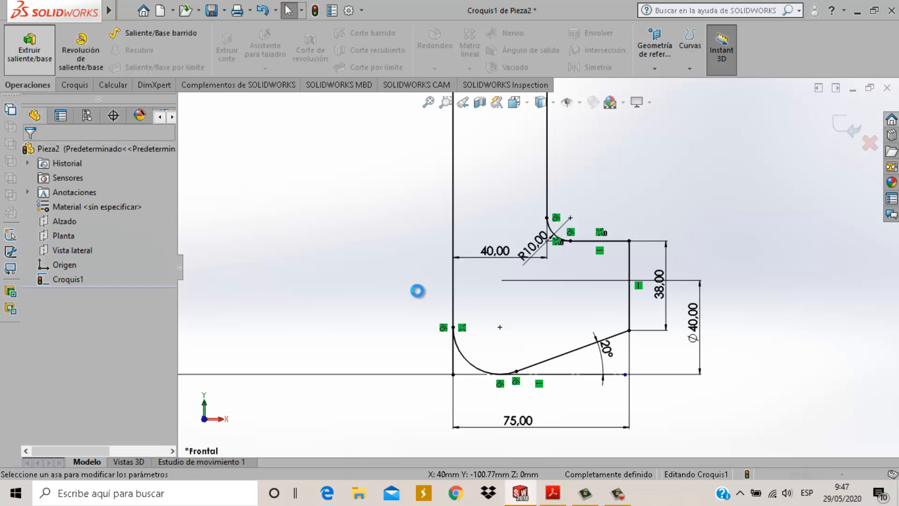
pyautogui.click(568, 218)
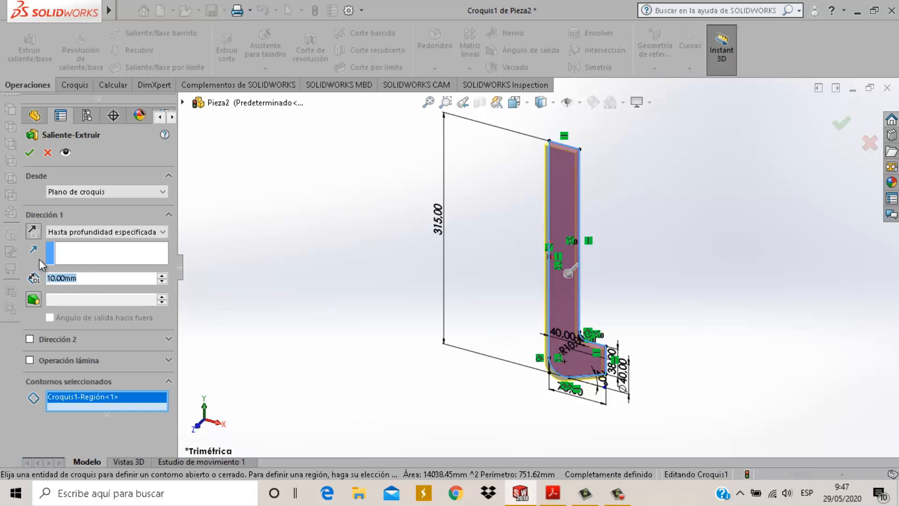
pyautogui.write('40')
pyautogui.press('Return')
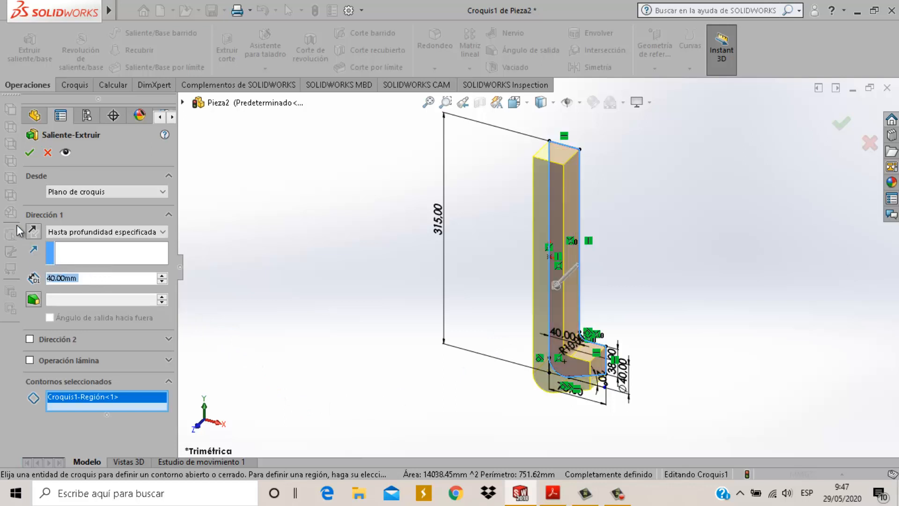
pyautogui.click(95, 231)
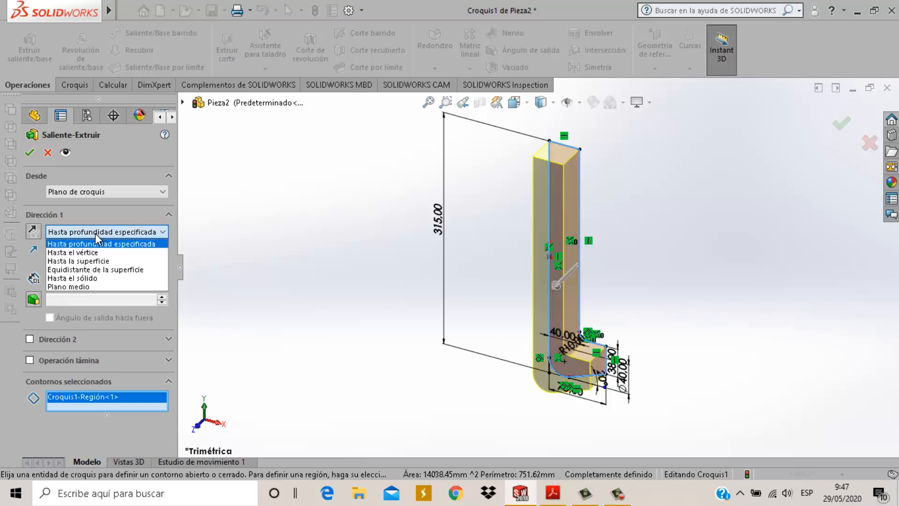
pyautogui.click(91, 283)
pyautogui.press('Return')
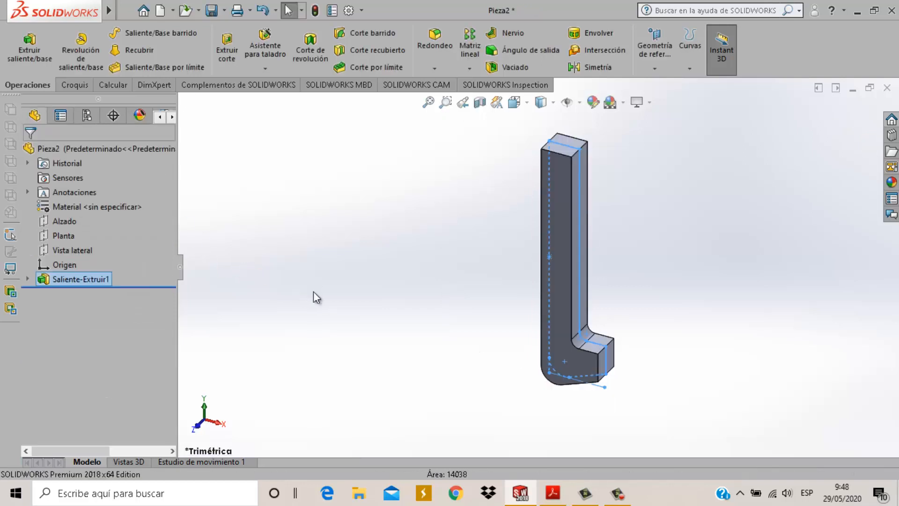
# Step: Orient the view to the right (Derecha) and start a sketch on the arm's long flat face on the foot side
pyautogui.hotkey('ctrl', '7')
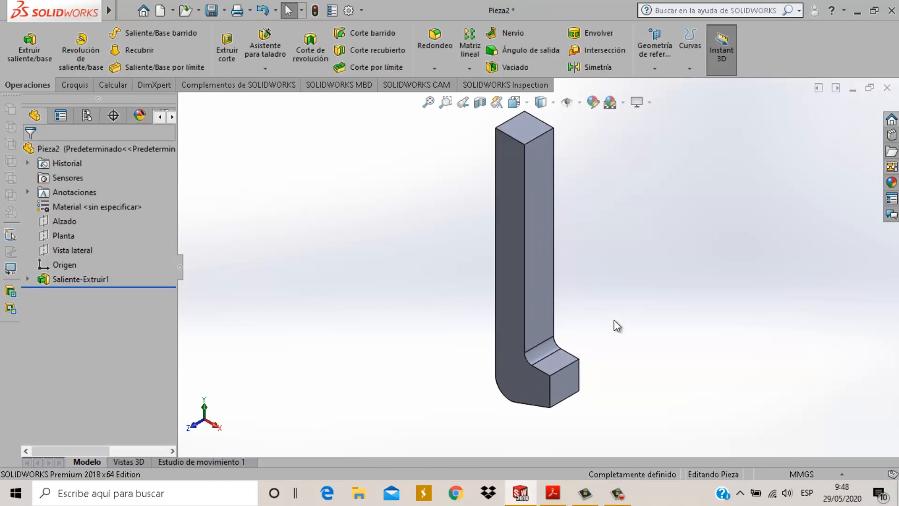
pyautogui.press('space')
pyautogui.click(496, 342)
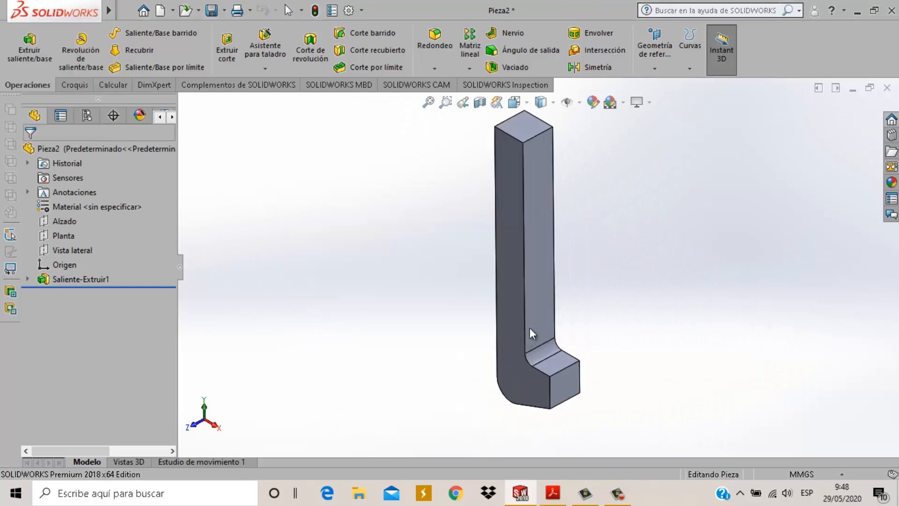
pyautogui.click(549, 194)
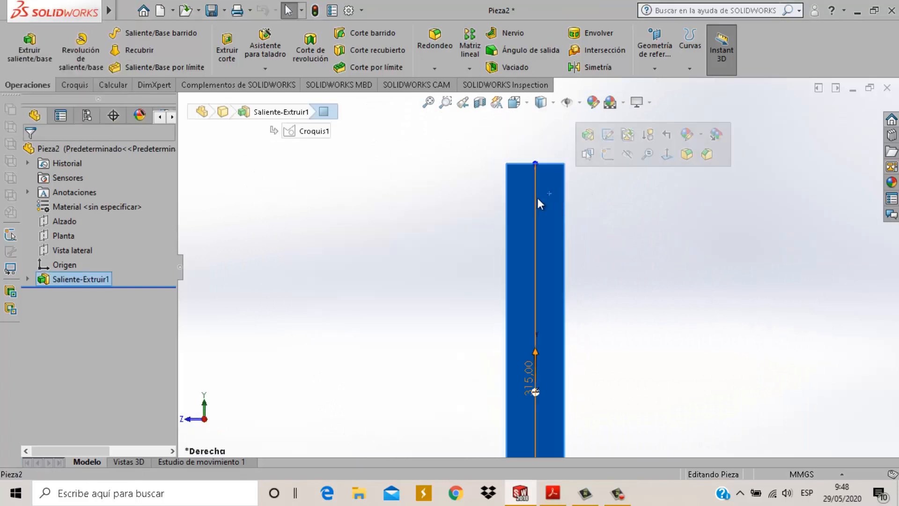
pyautogui.click(603, 158)
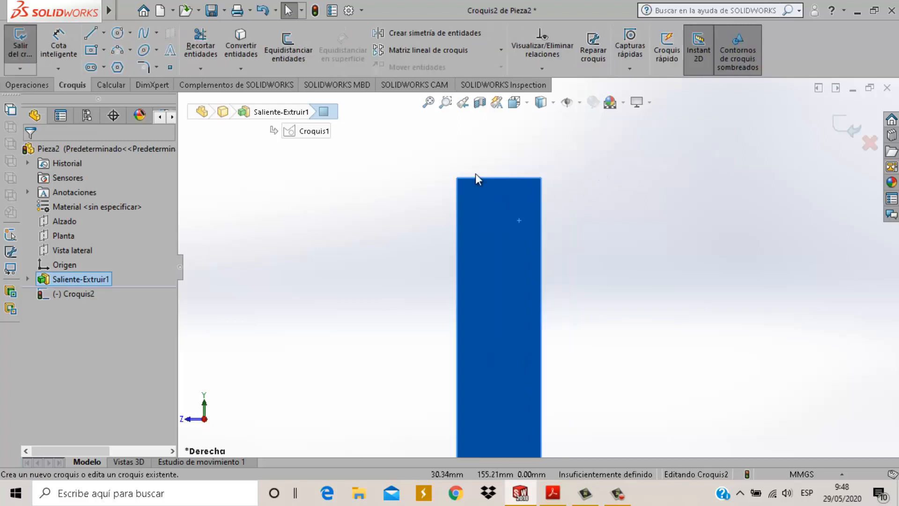
# Step: Sketch a circle of about 47 mm radius centred on the midpoint of the arm face's upper edge
pyautogui.click(117, 33)
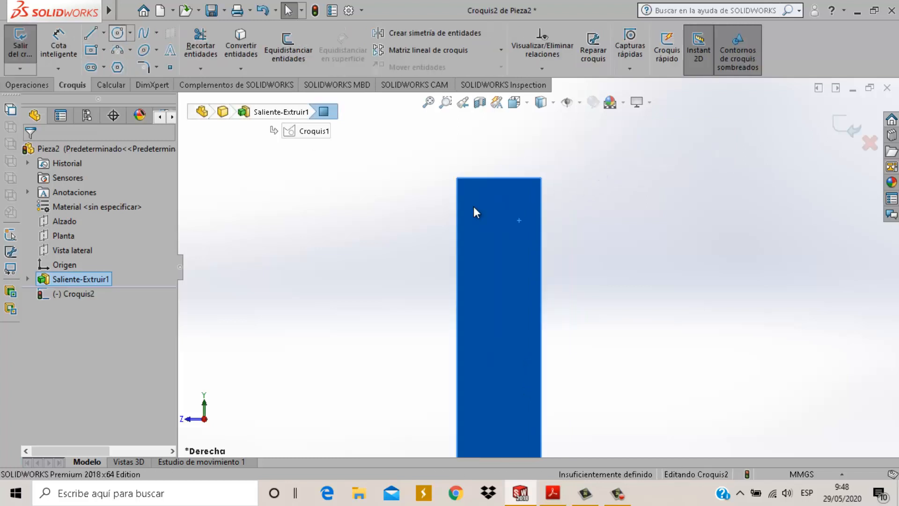
pyautogui.click(499, 177)
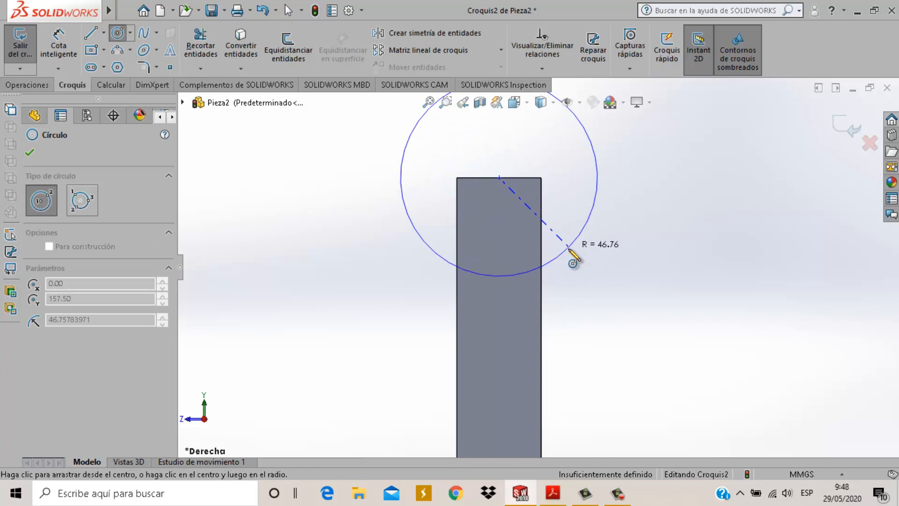
pyautogui.click(570, 249)
pyautogui.press('Escape')
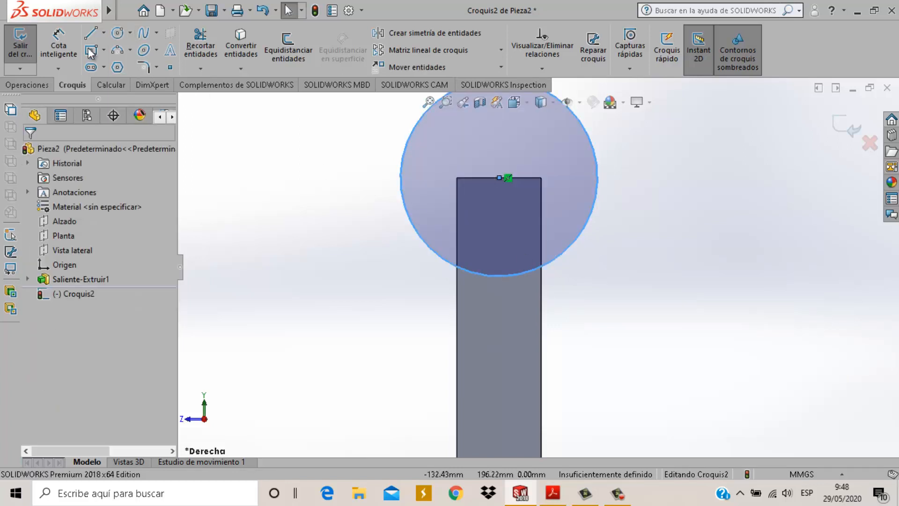
# Step: Dimension the circle's diameter as 90 mm
pyautogui.click(59, 45)
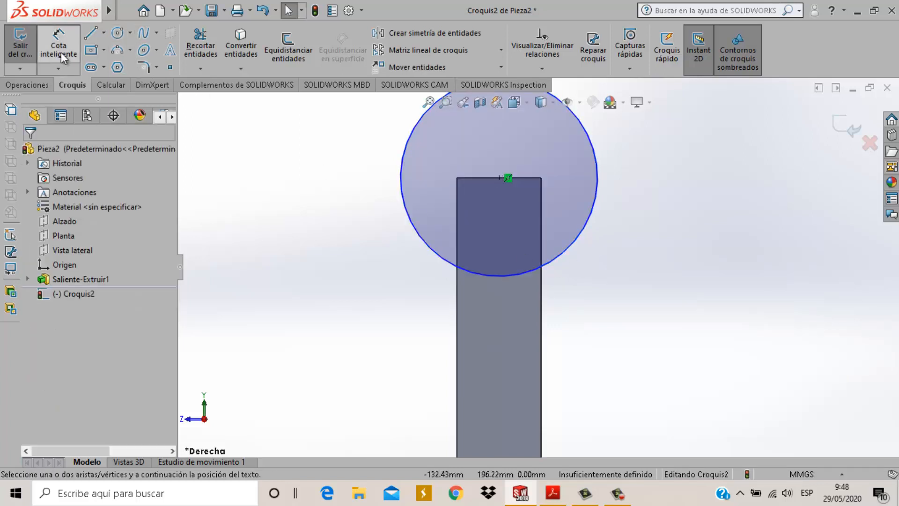
pyautogui.click(593, 189)
pyautogui.click(660, 181)
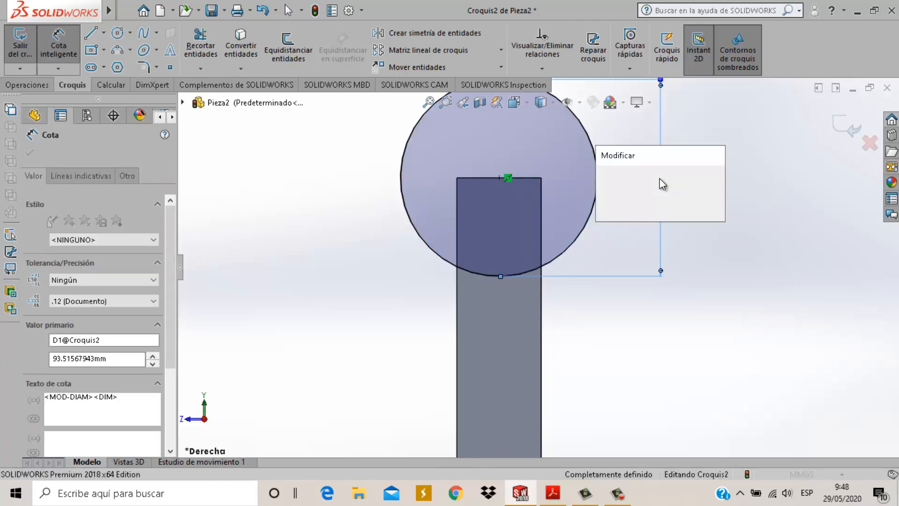
pyautogui.write('90')
pyautogui.press('Return')
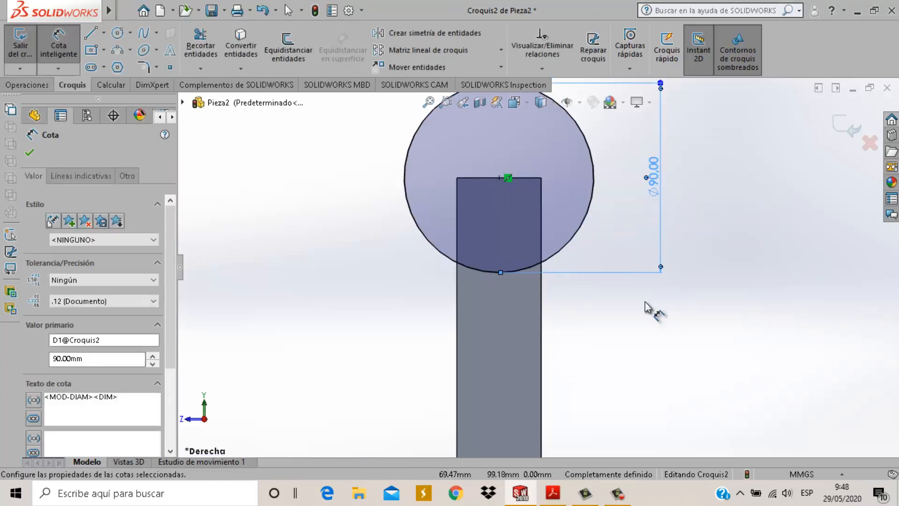
pyautogui.press('Escape')
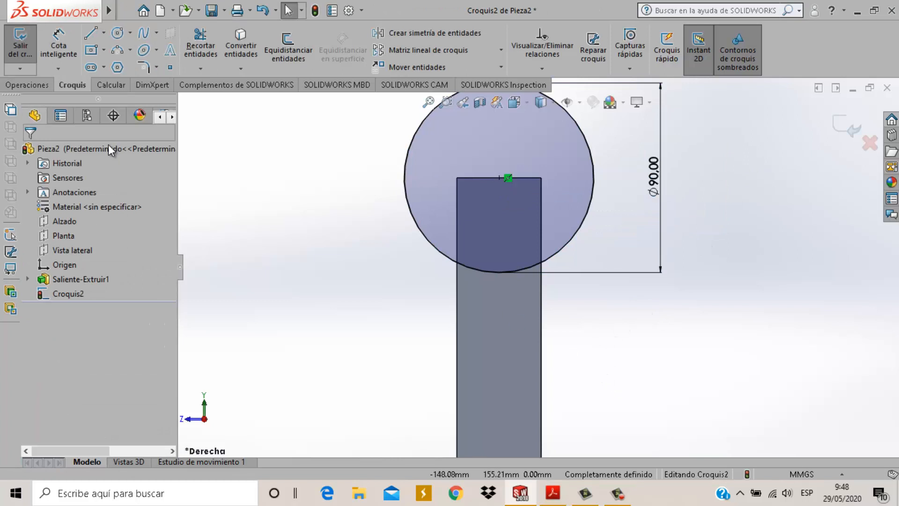
# Step: Extrude the 90 mm circle 40 mm in the reversed direction, back through the arm's thickness, merged with the body
pyautogui.click(27, 85)
pyautogui.click(29, 50)
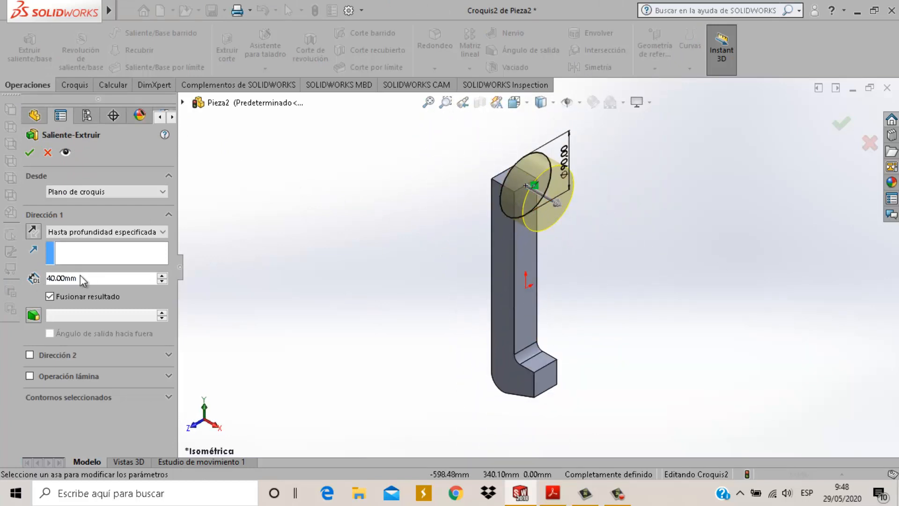
pyautogui.click(38, 232)
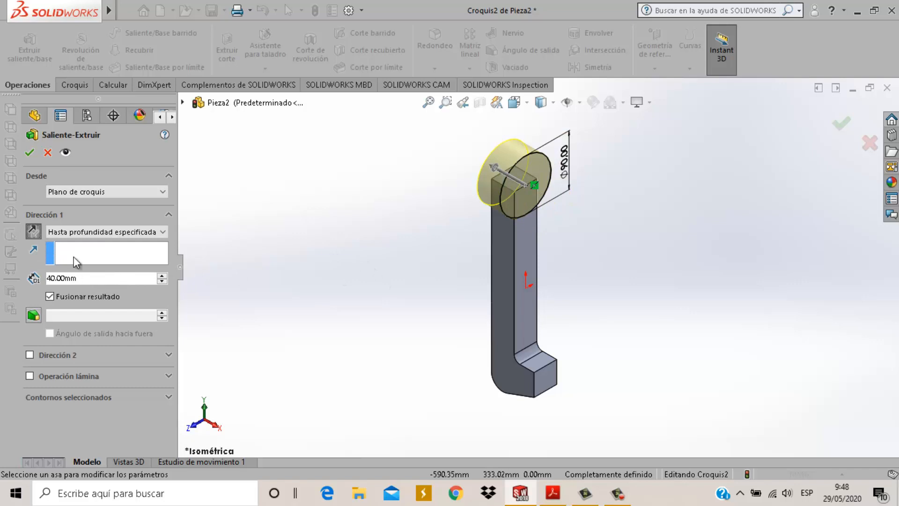
pyautogui.click(30, 153)
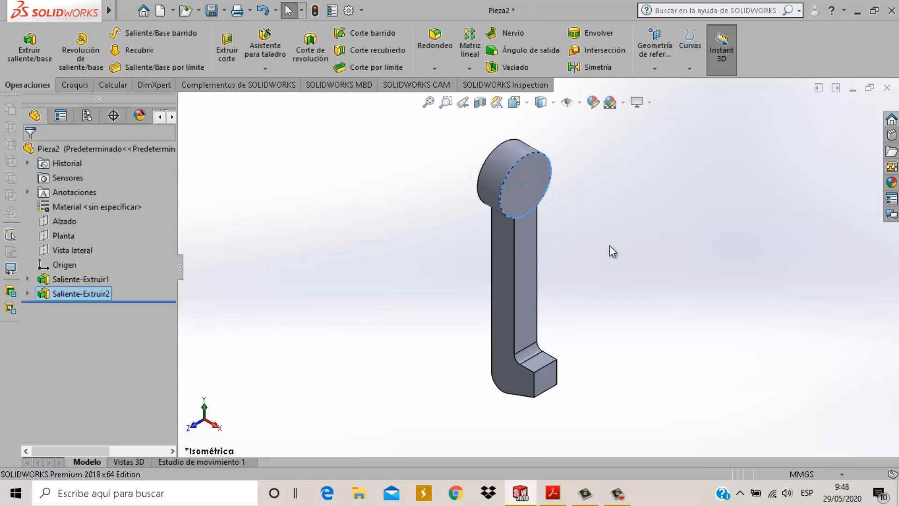
# Step: Fillet the two edges where the round head meets the sides of the arm with a 20 mm radius
pyautogui.click(426, 52)
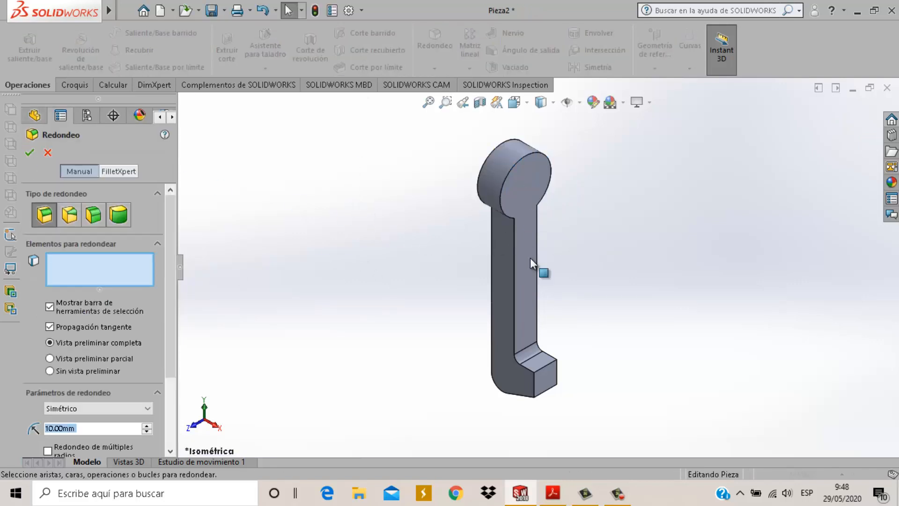
pyautogui.scroll(-5, 536, 220)
pyautogui.scroll(-3, 510, 207)
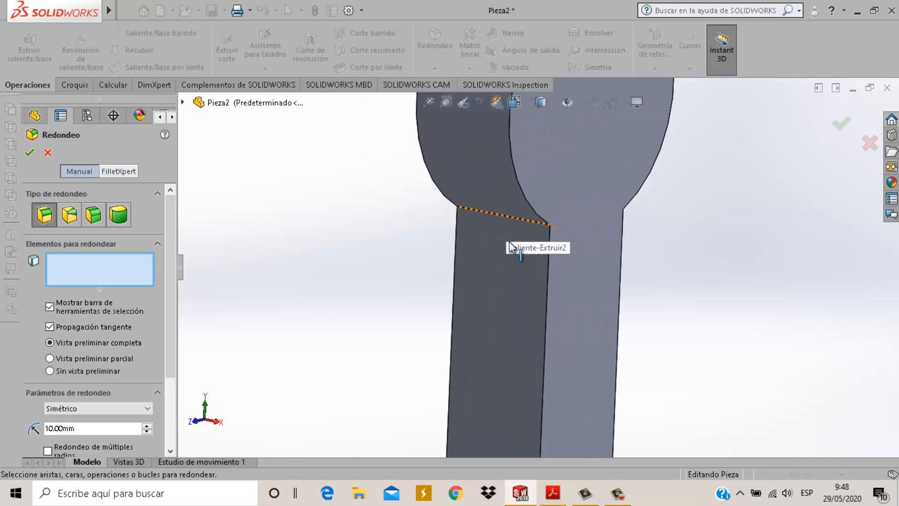
pyautogui.click(519, 219)
pyautogui.scroll(3, 687, 307)
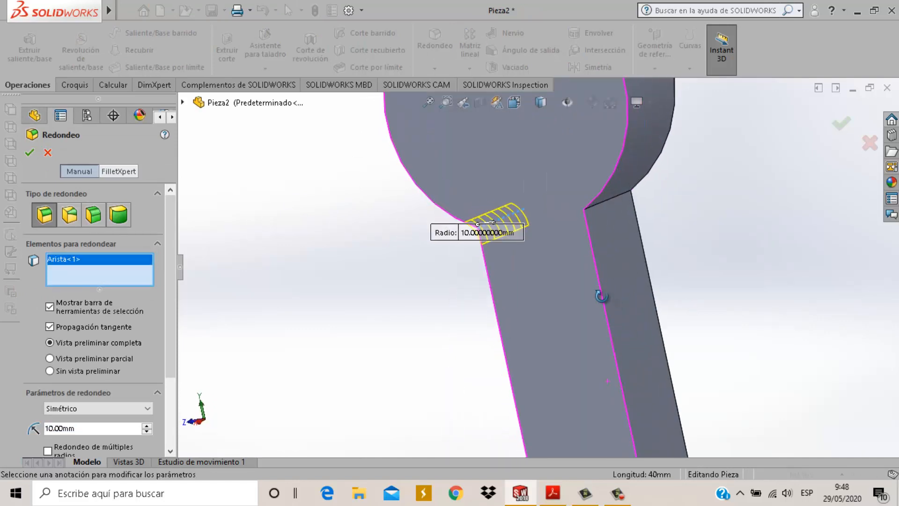
pyautogui.click(600, 206)
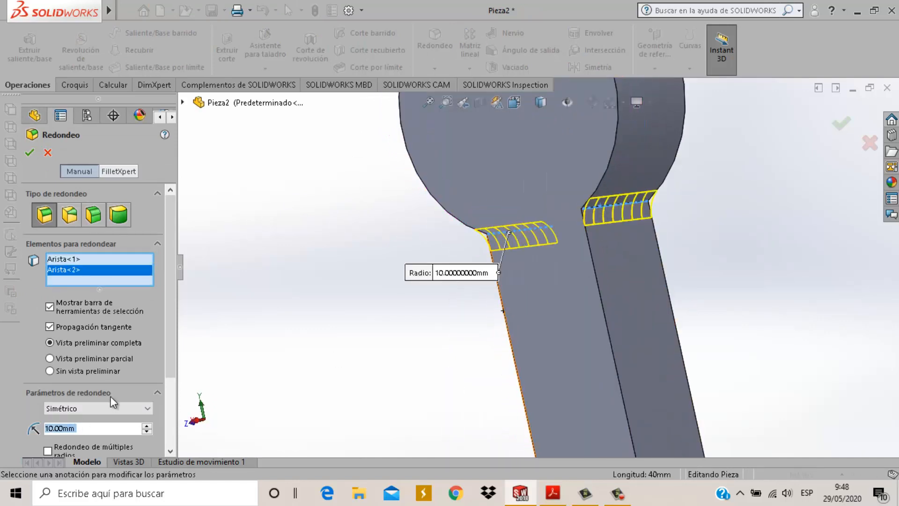
pyautogui.write('20')
pyautogui.press('Return')
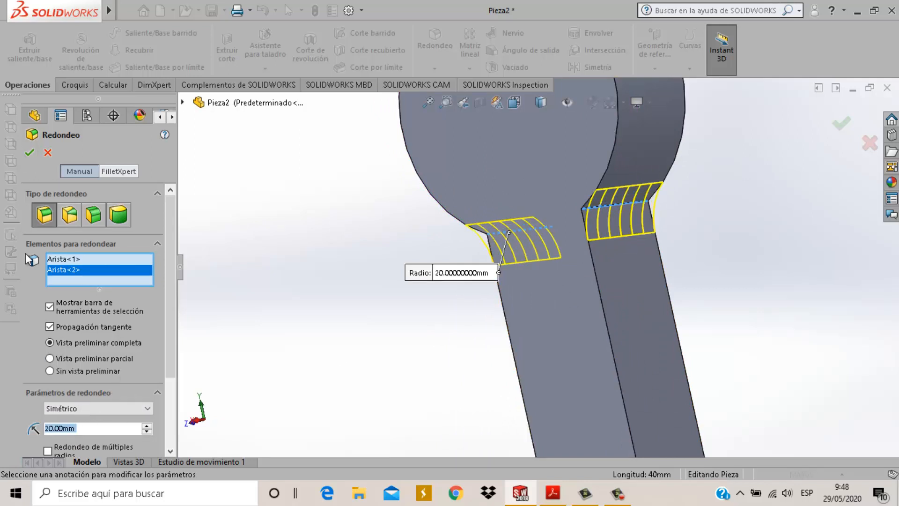
pyautogui.click(31, 154)
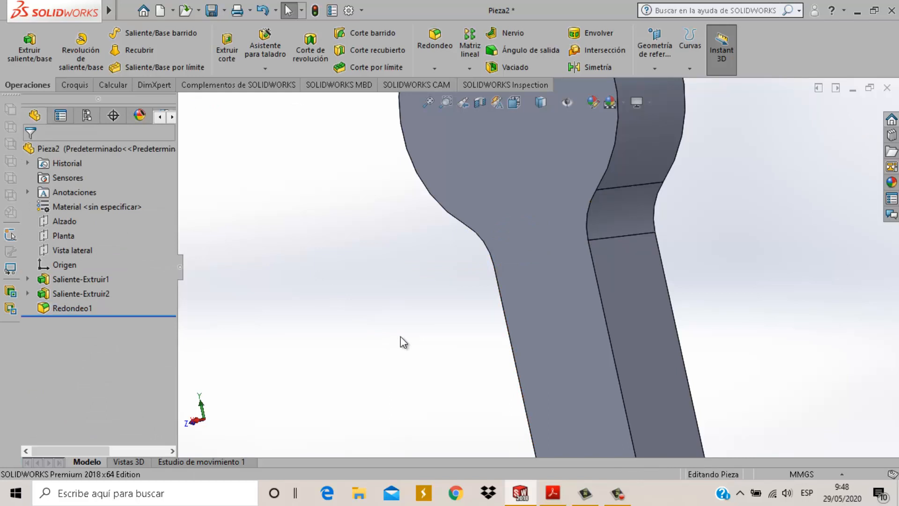
# Step: Start a sketch on the arm's long flat face and draw a circle about 48 mm in diameter, concentric with the round head
pyautogui.hotkey('ctrl', '7')
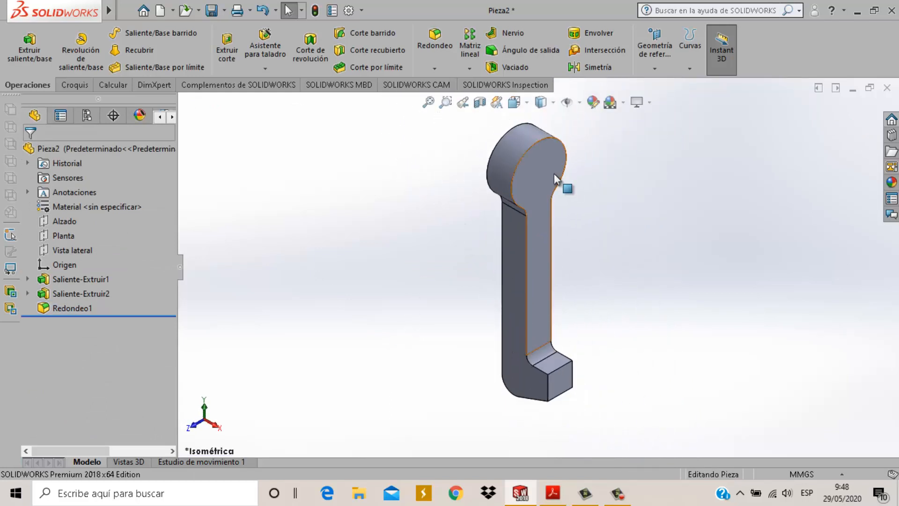
pyautogui.click(552, 174)
pyautogui.click(612, 135)
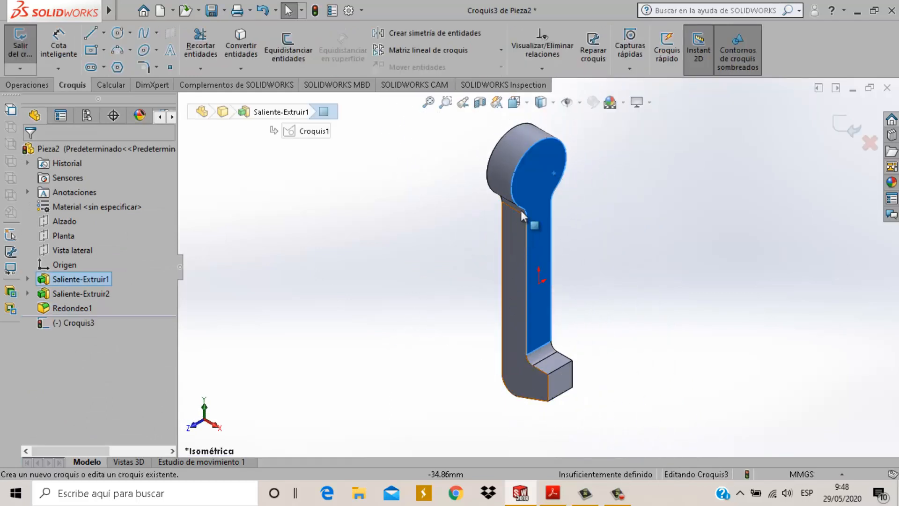
pyautogui.click(116, 35)
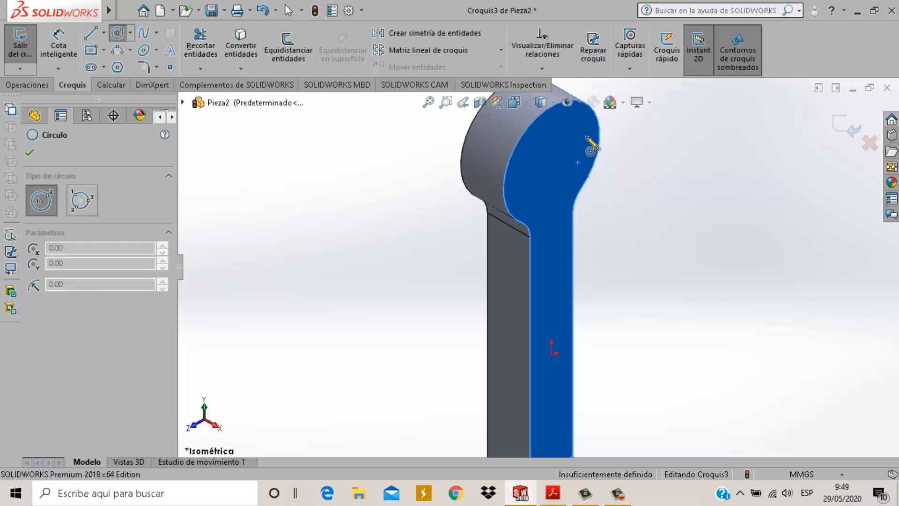
pyautogui.click(551, 161)
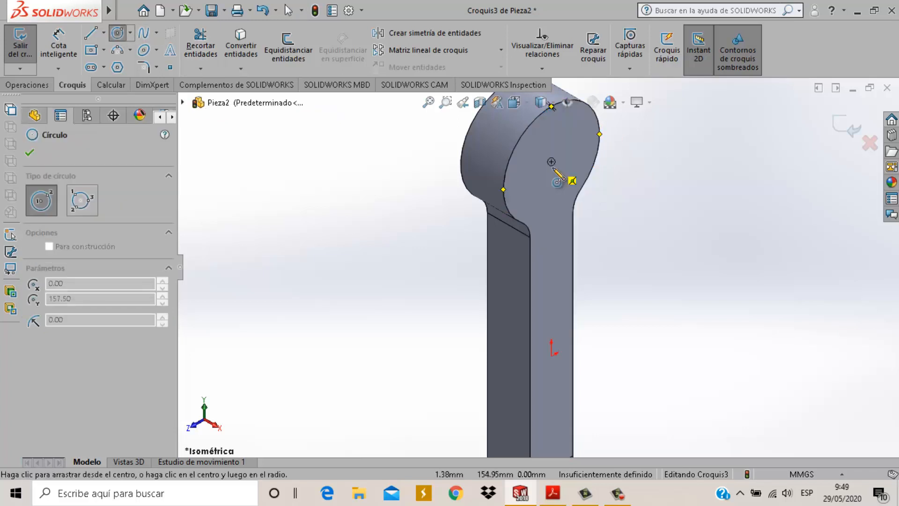
pyautogui.click(563, 191)
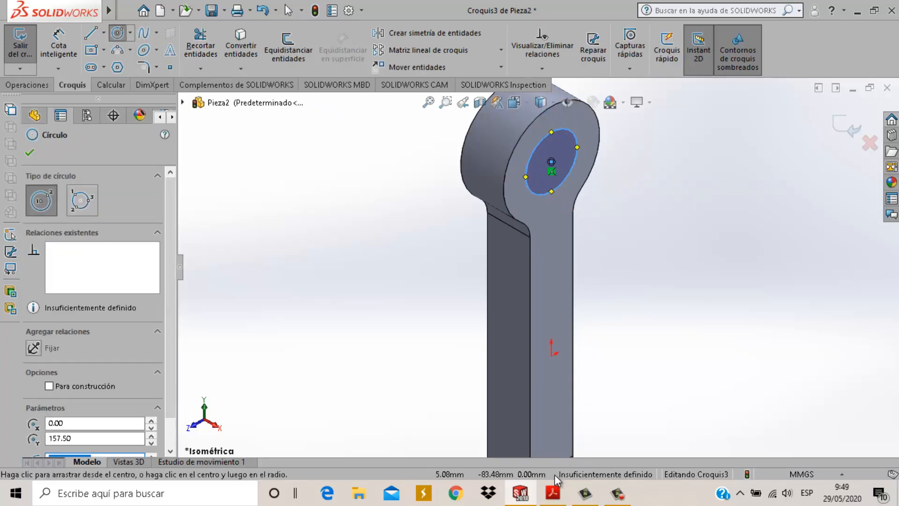
# Step: Dimension the diameter of the head's inner circle as 45.5 mm
pyautogui.click(550, 498)
pyautogui.click(552, 494)
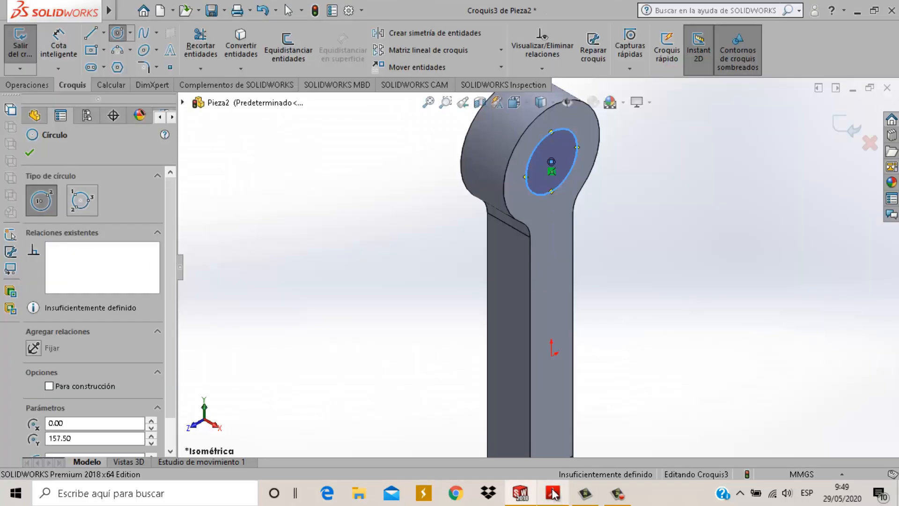
pyautogui.click(70, 57)
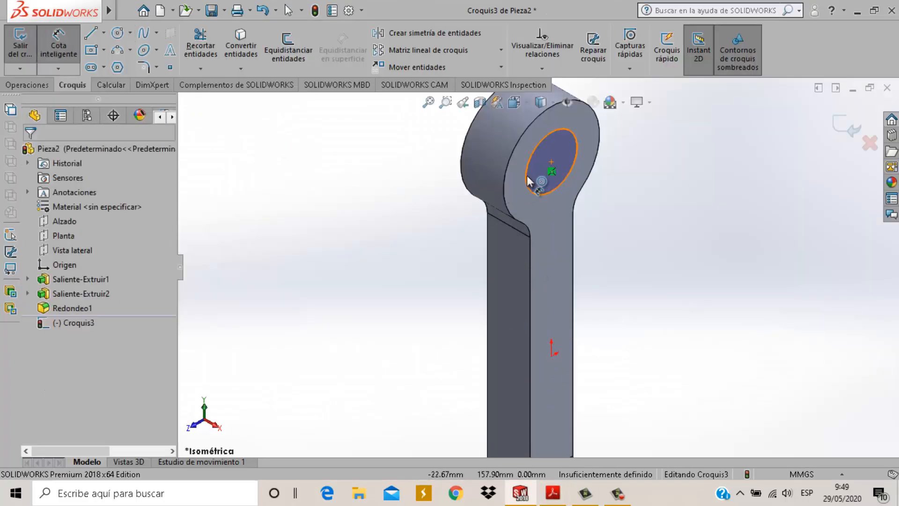
pyautogui.click(531, 189)
pyautogui.click(414, 242)
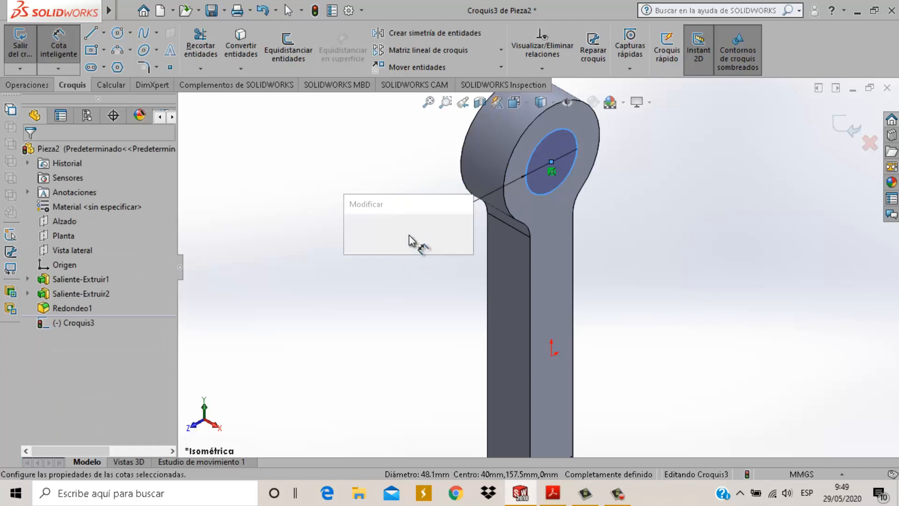
pyautogui.write('45.5')
pyautogui.press('Return')
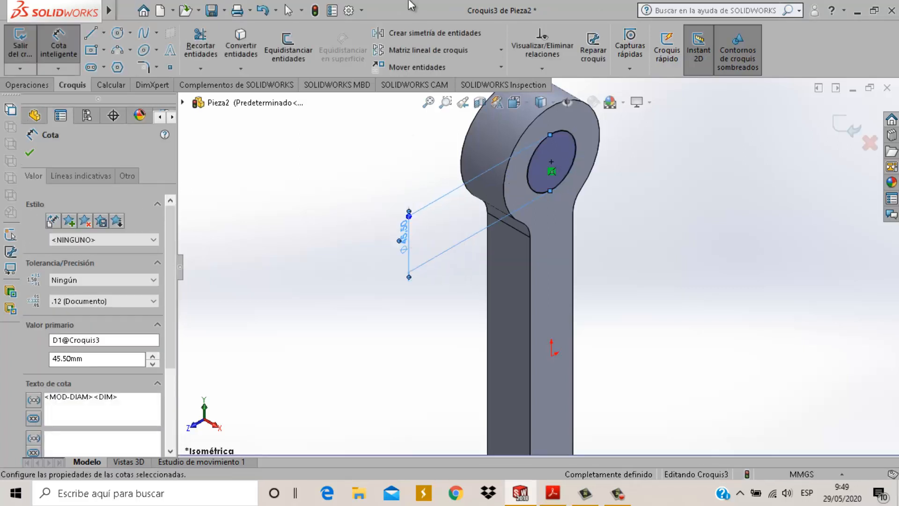
# Step: Cut the 45.5 mm circle through the entire head using the Por todo end condition
pyautogui.click(34, 85)
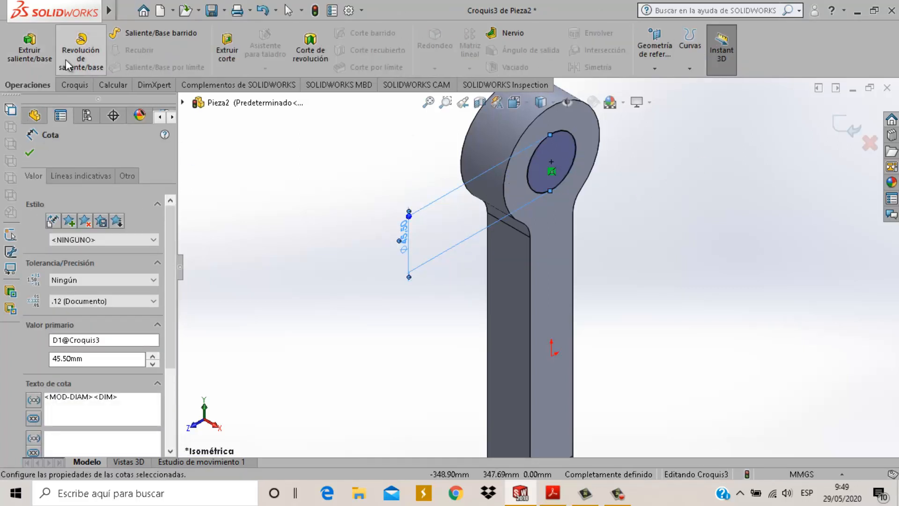
pyautogui.click(227, 50)
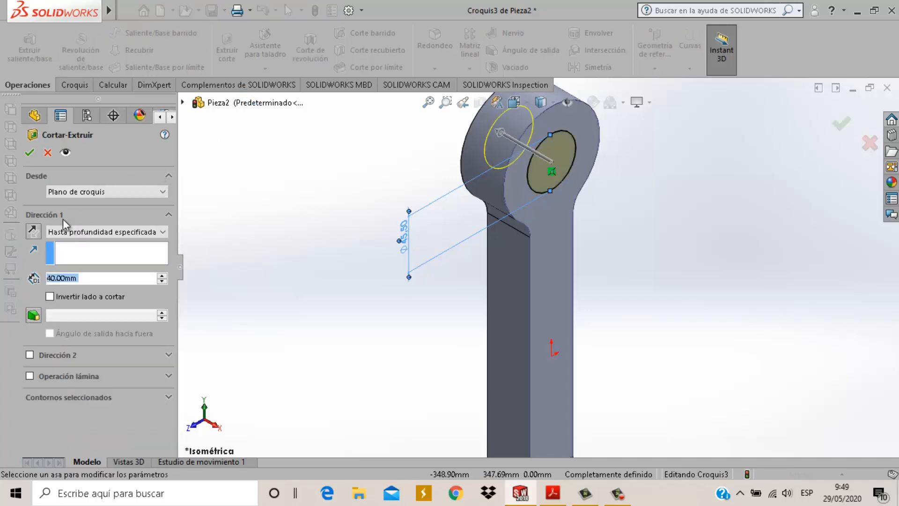
pyautogui.click(113, 234)
pyautogui.click(84, 248)
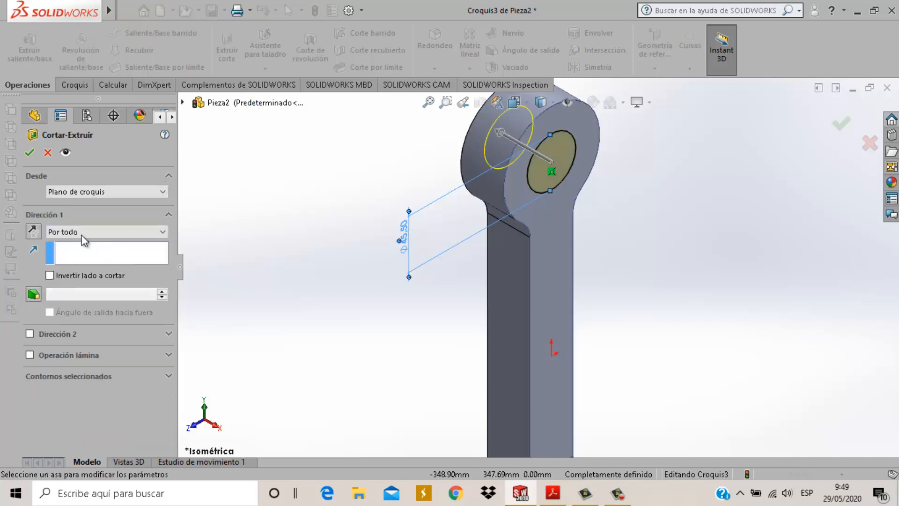
pyautogui.click(27, 149)
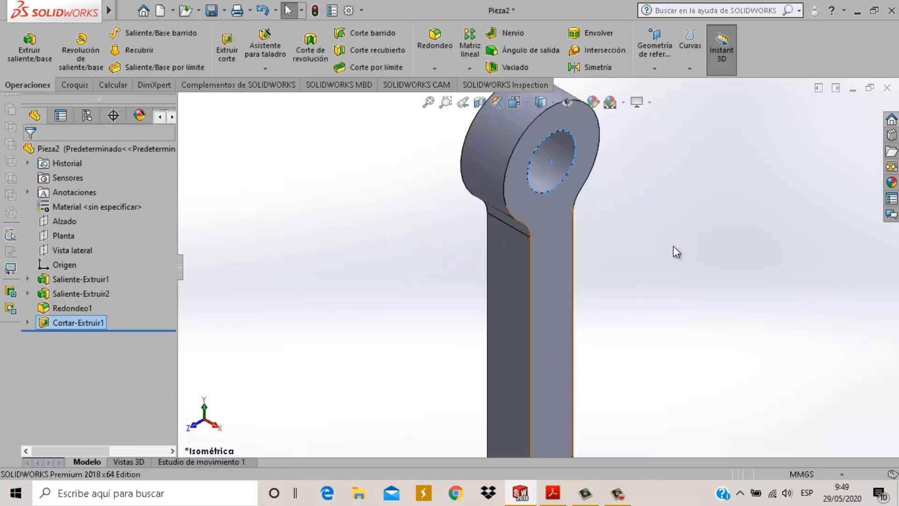
# Step: Orient the view to the right (Derecha) and start a sketch on the flat face around the head's hole
pyautogui.press('space')
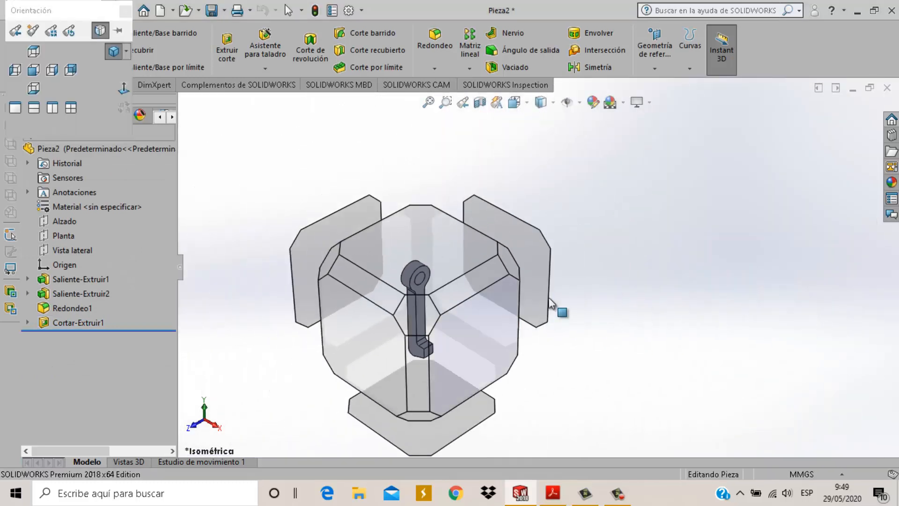
pyautogui.click(550, 305)
pyautogui.scroll(-3, 559, 160)
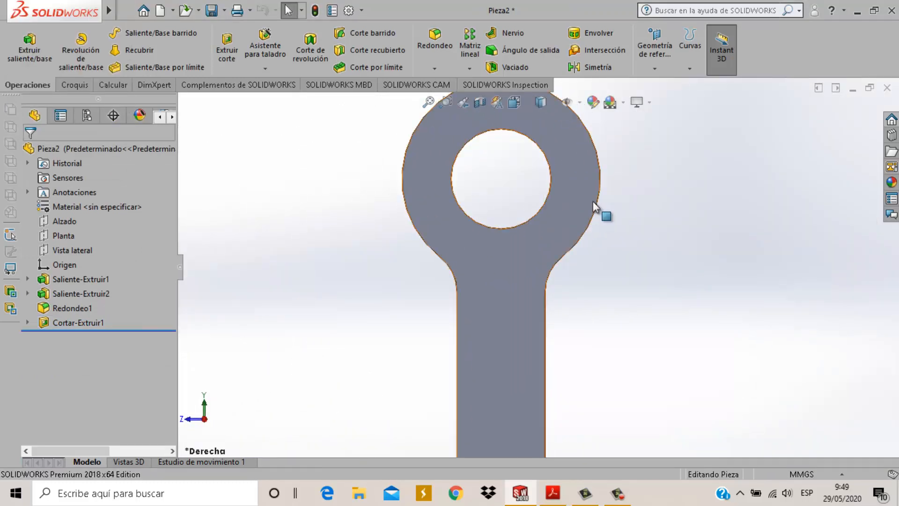
pyautogui.scroll(2, 593, 200)
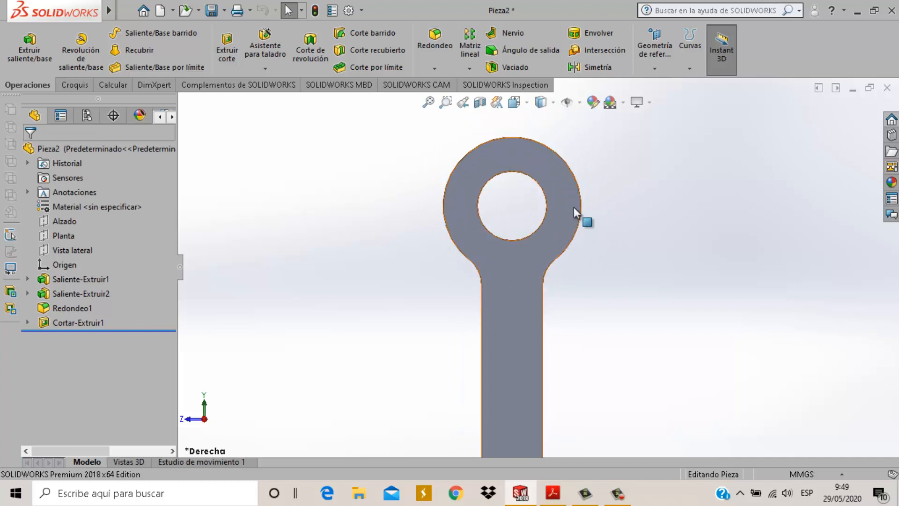
pyautogui.click(561, 189)
pyautogui.click(627, 160)
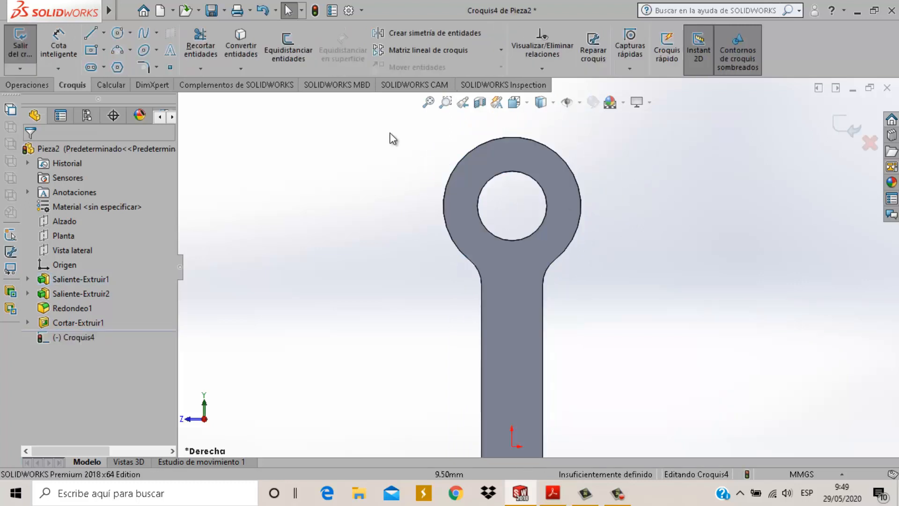
# Step: Sketch two circles centred on the hole, one matching the head's outer edge and one matching the hole's edge, and return to isometric view
pyautogui.click(117, 33)
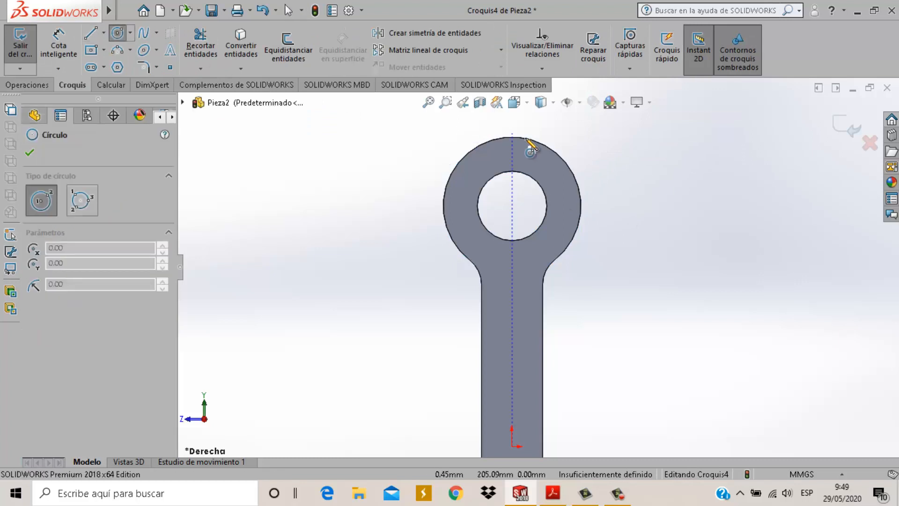
pyautogui.click(512, 206)
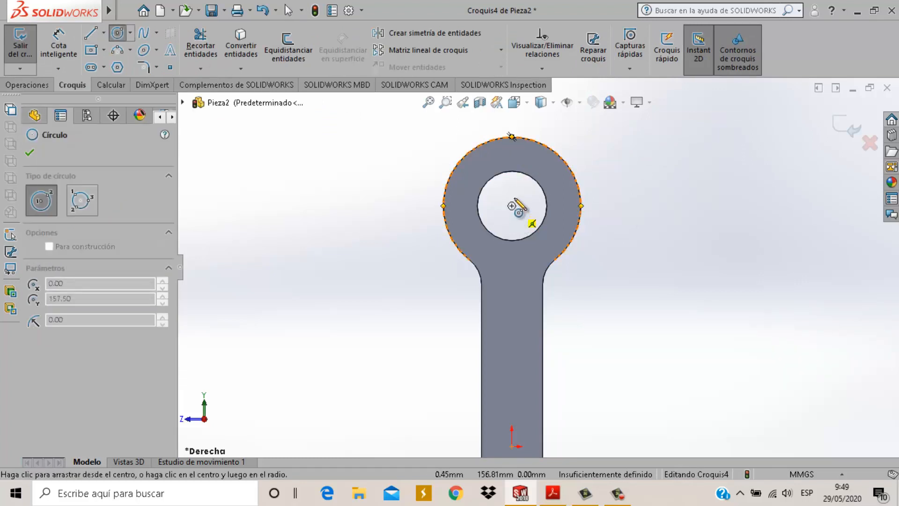
pyautogui.click(518, 138)
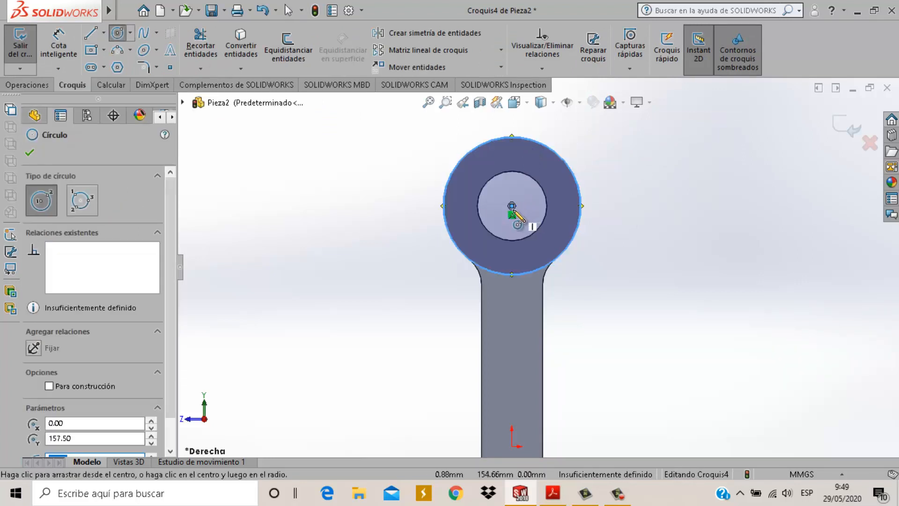
pyautogui.click(512, 206)
pyautogui.click(523, 174)
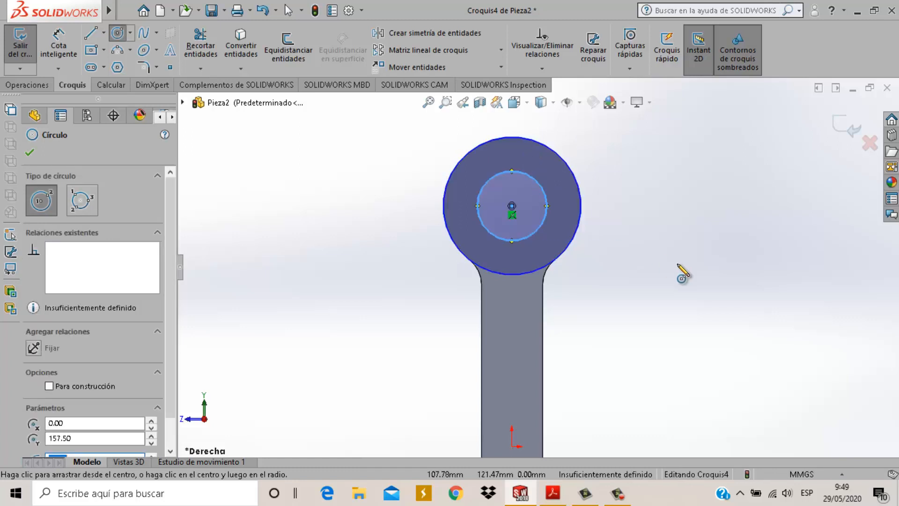
pyautogui.press('Escape')
pyautogui.hotkey('ctrl', '7')
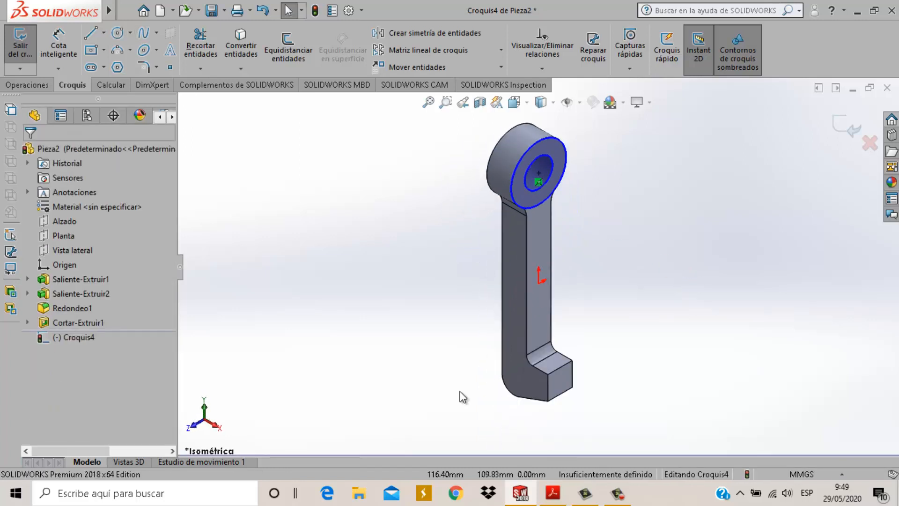
# Step: Consult the PDF drawing for the head's side offsets and start extruding the ring sketch with a Dirección 1 depth of 5 mm
pyautogui.click(553, 493)
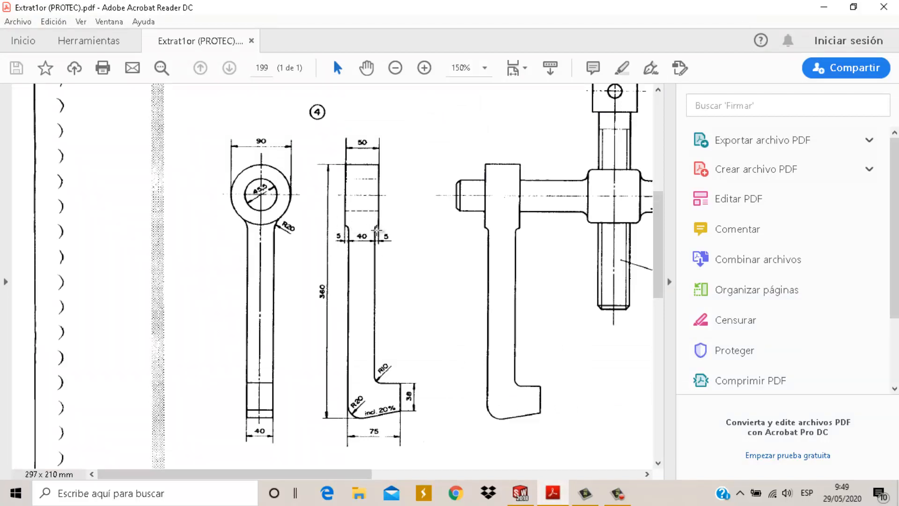
pyautogui.click(552, 490)
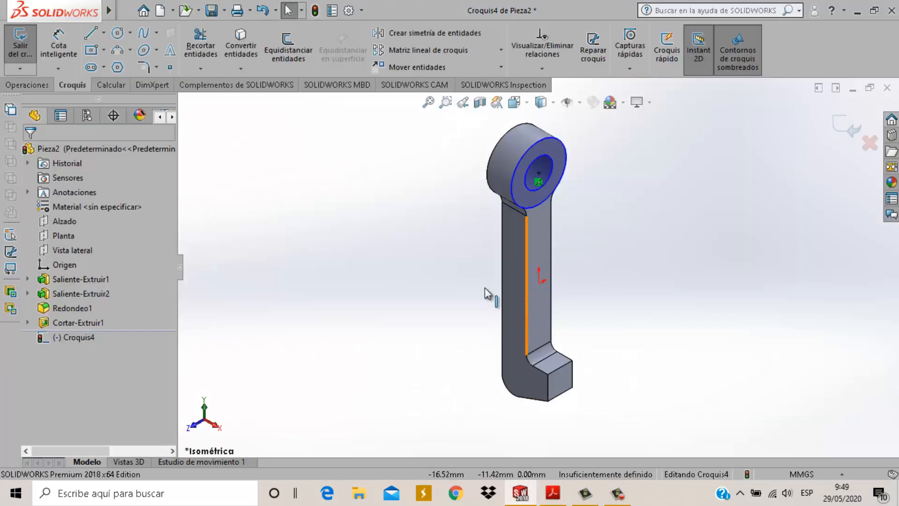
pyautogui.click(29, 87)
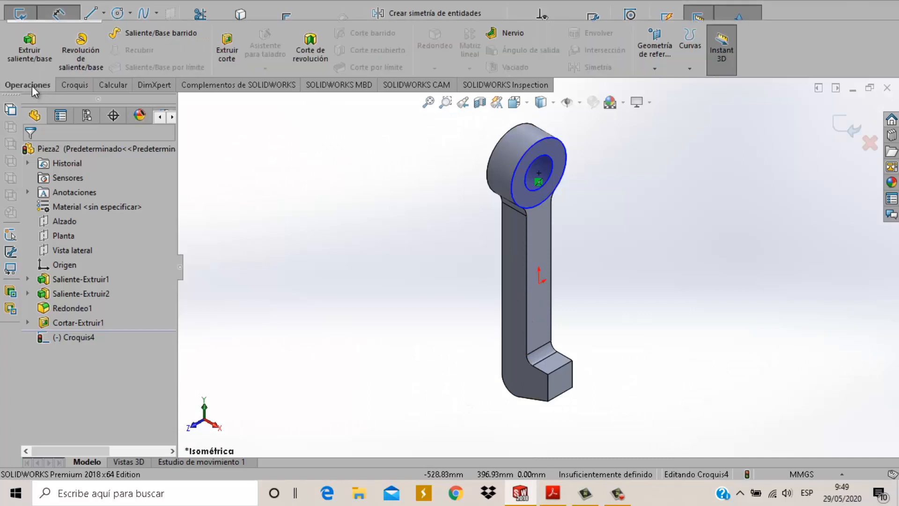
pyautogui.click(30, 52)
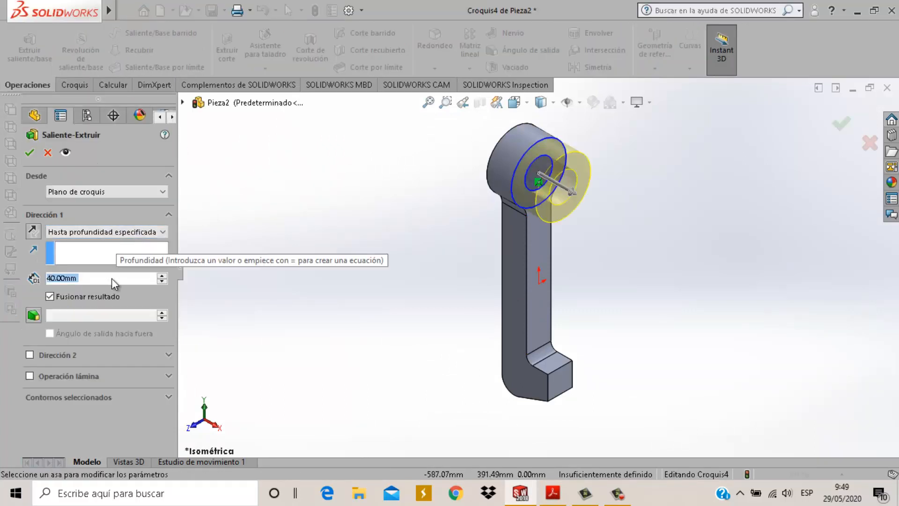
pyautogui.write('5')
pyautogui.press('Return')
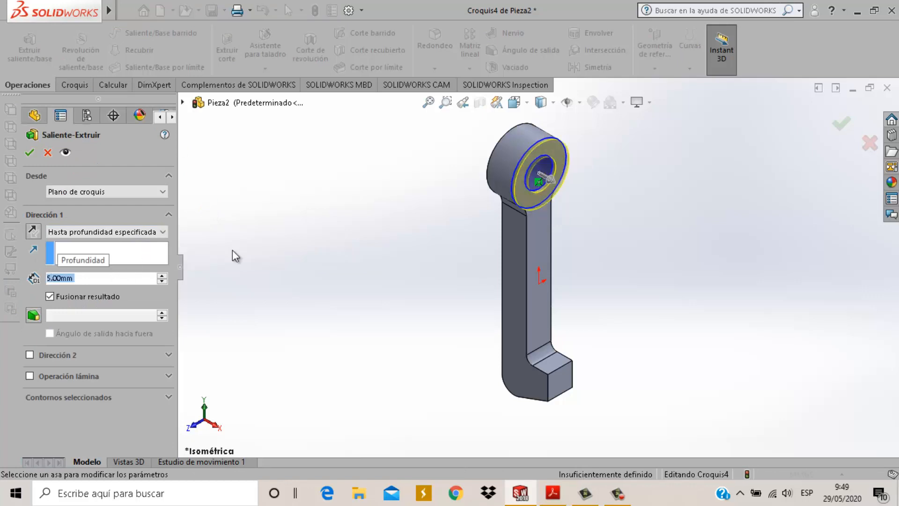
# Step: Enable Dirección 2 with a depth of 45 mm for the head's ring extrusion and complete the boss
pyautogui.click(29, 355)
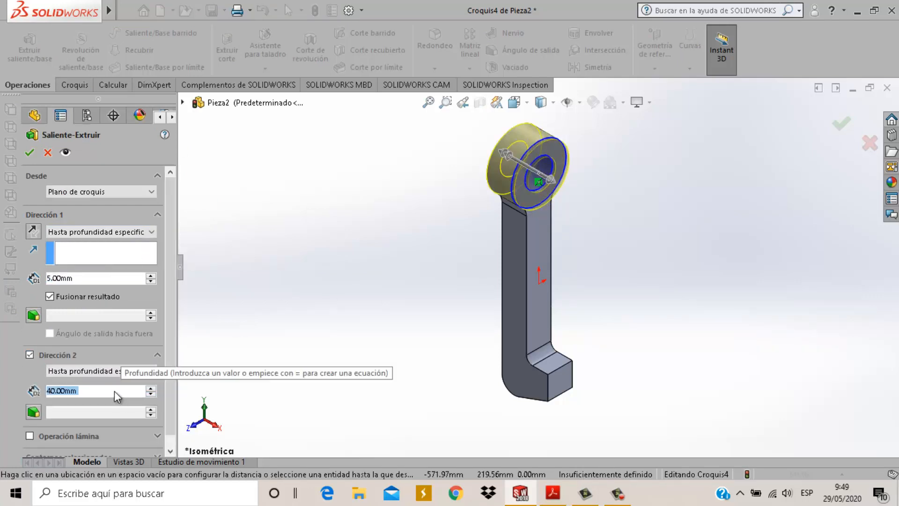
pyautogui.write('45')
pyautogui.press('Return')
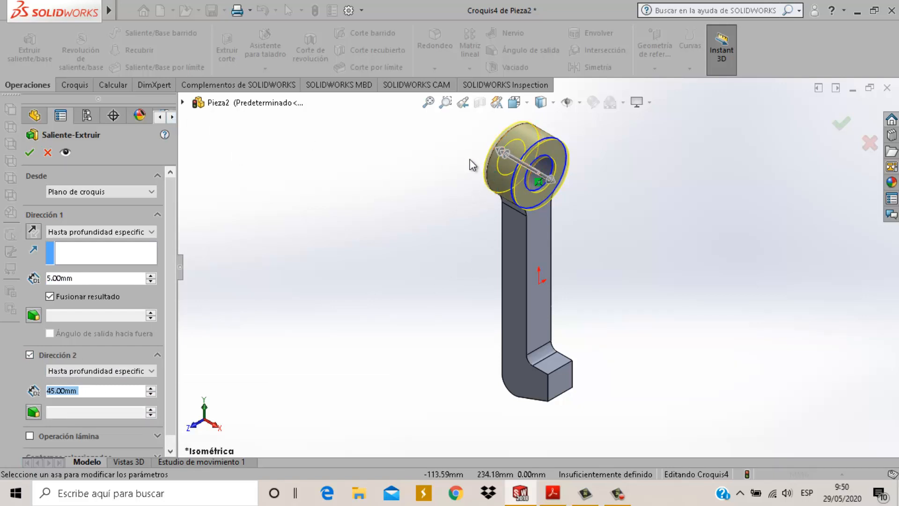
pyautogui.click(30, 152)
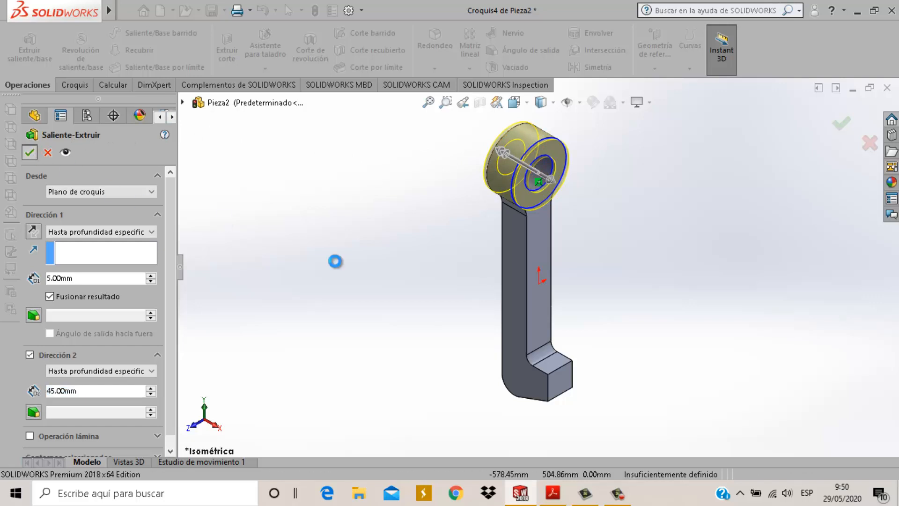
pyautogui.press('z')
pyautogui.scroll(-2, 612, 262)
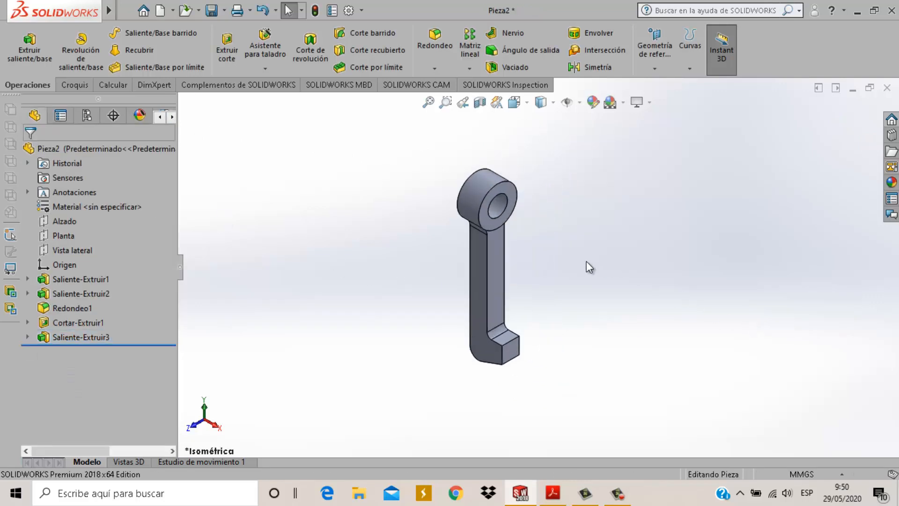
# Step: Save the finished arm as part 4 in the extractor folder and close it
pyautogui.click(216, 14)
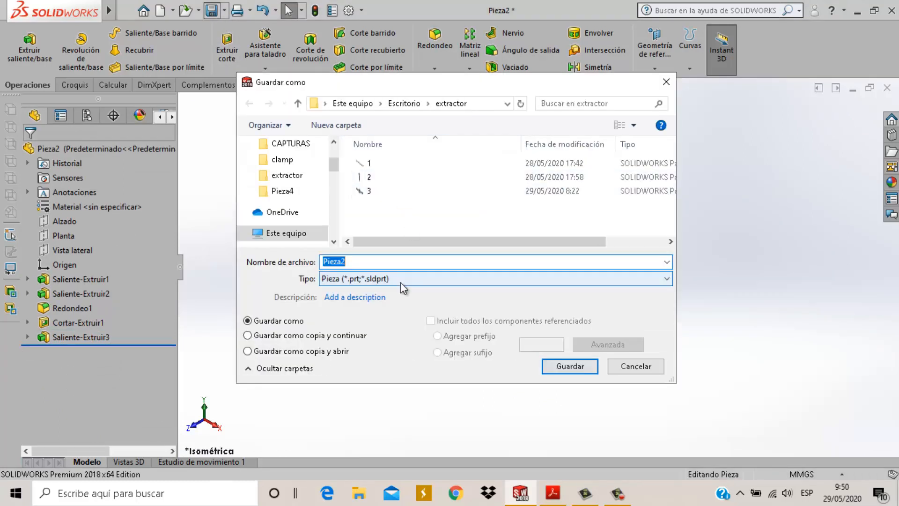
pyautogui.write('4')
pyautogui.click(571, 367)
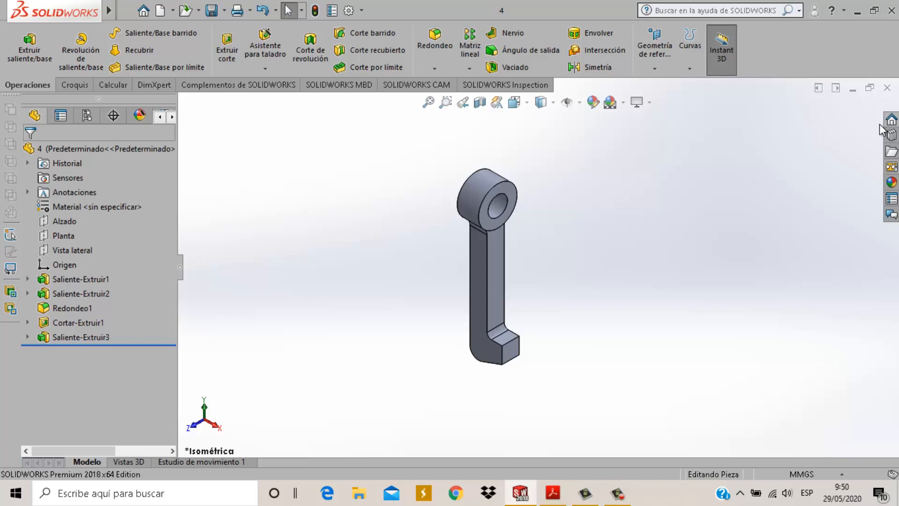
pyautogui.click(888, 87)
# Step: Create a new assembly (Ensamblaje) document
pyautogui.hotkey('ctrl', 'n')
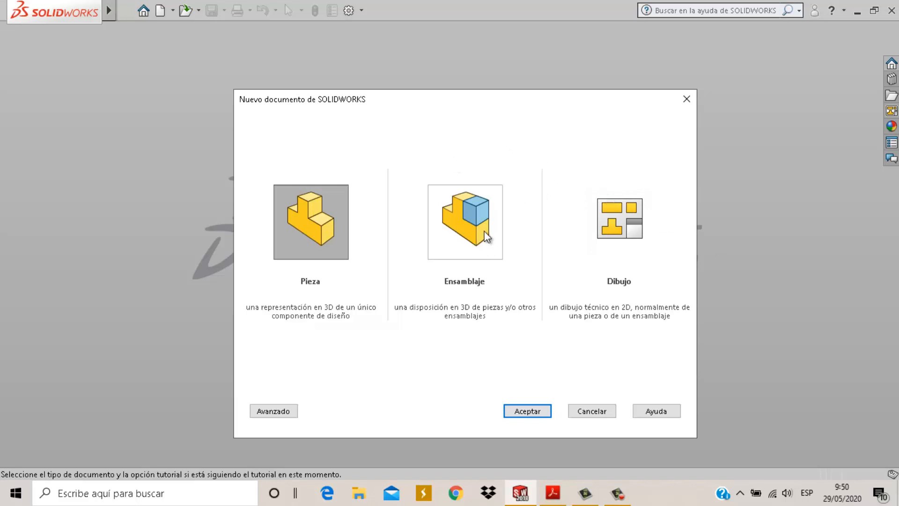
pyautogui.click(486, 234)
pyautogui.click(527, 411)
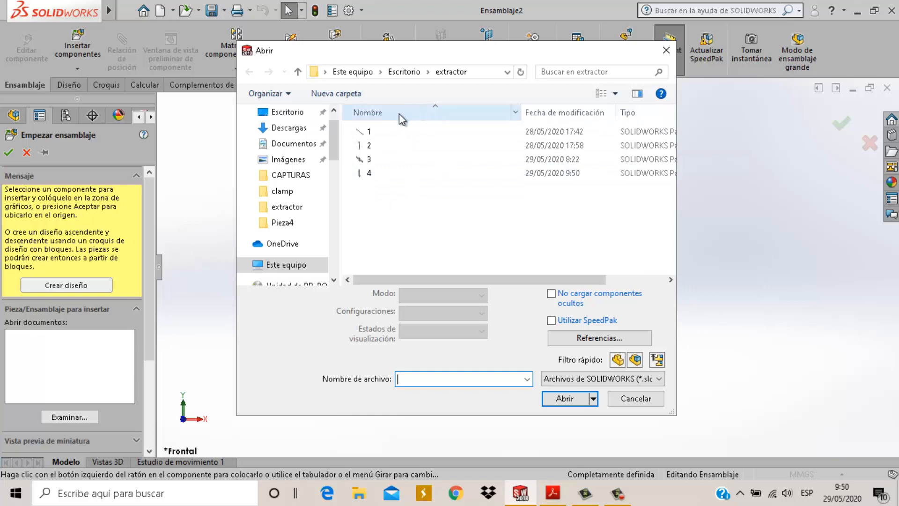
# Step: Open parts 1, 2, 3 and 4 from the extractor folder as the components to insert
pyautogui.click(486, 131)
pyautogui.keyDown('ctrl'); pyautogui.click(485, 144); pyautogui.keyUp('ctrl')
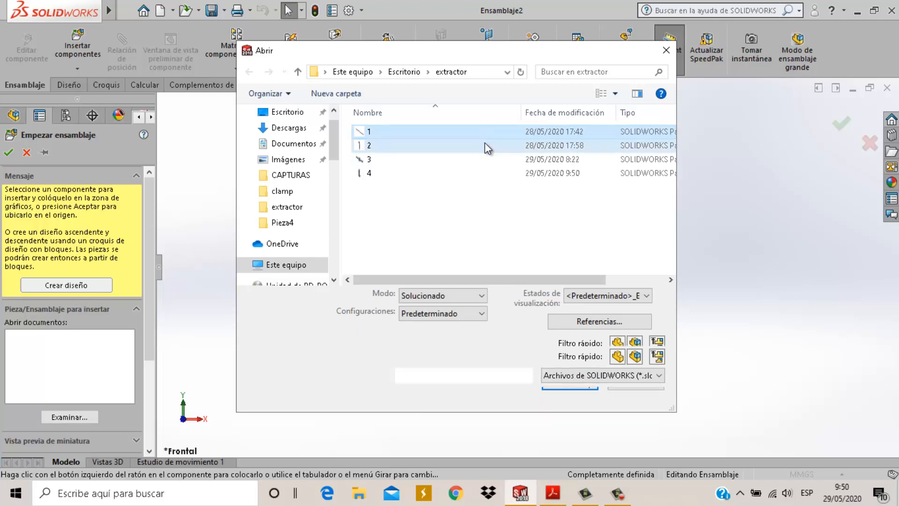
pyautogui.keyDown('ctrl'); pyautogui.click(491, 158); pyautogui.keyUp('ctrl')
pyautogui.keyDown('ctrl'); pyautogui.click(494, 174); pyautogui.keyUp('ctrl')
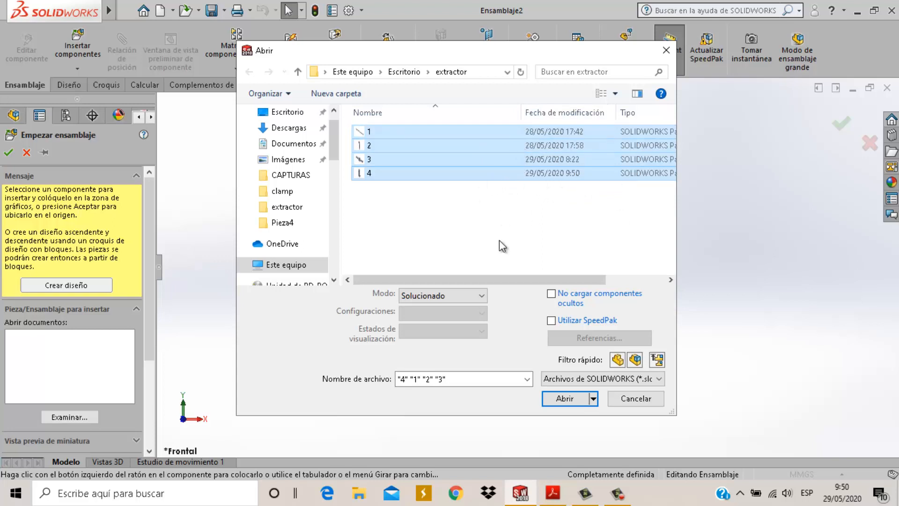
pyautogui.click(567, 399)
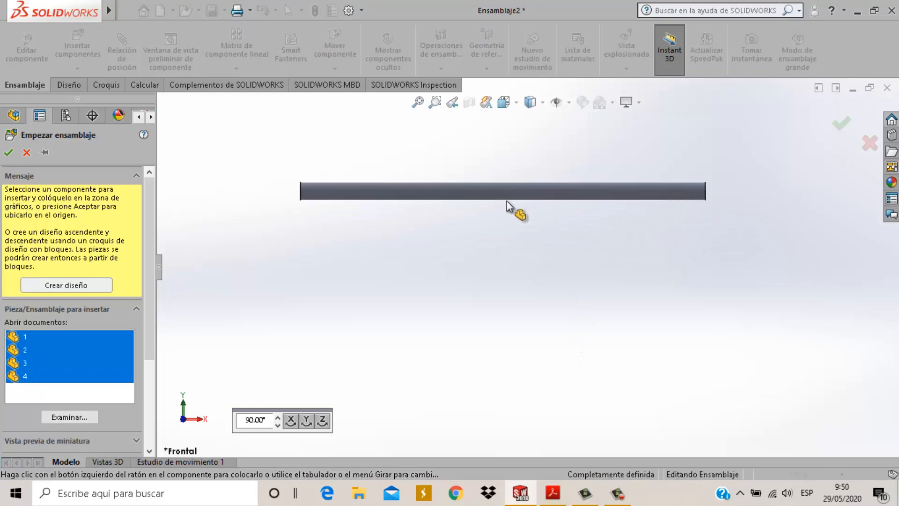
# Step: Place the rod, the threaded screw, the crossbar and the arm separately in the assembly's graphics area
pyautogui.click(503, 191)
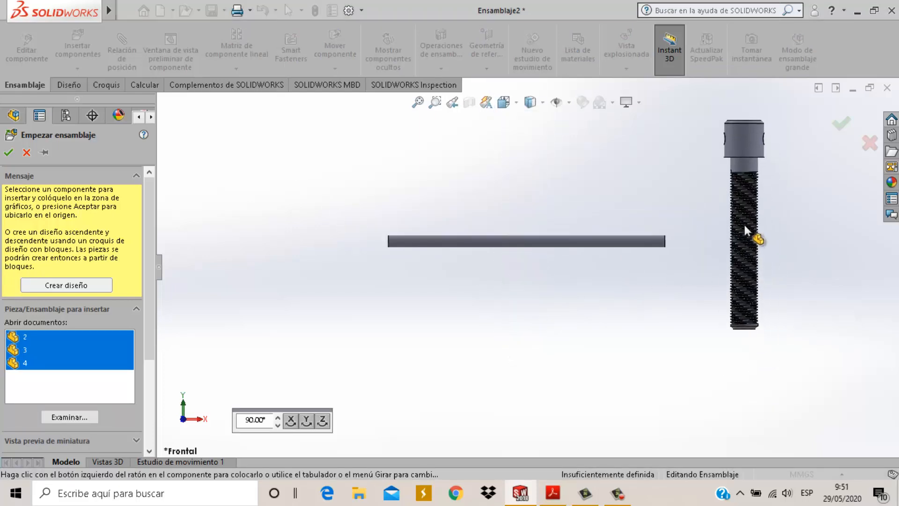
pyautogui.click(744, 223)
pyautogui.click(527, 294)
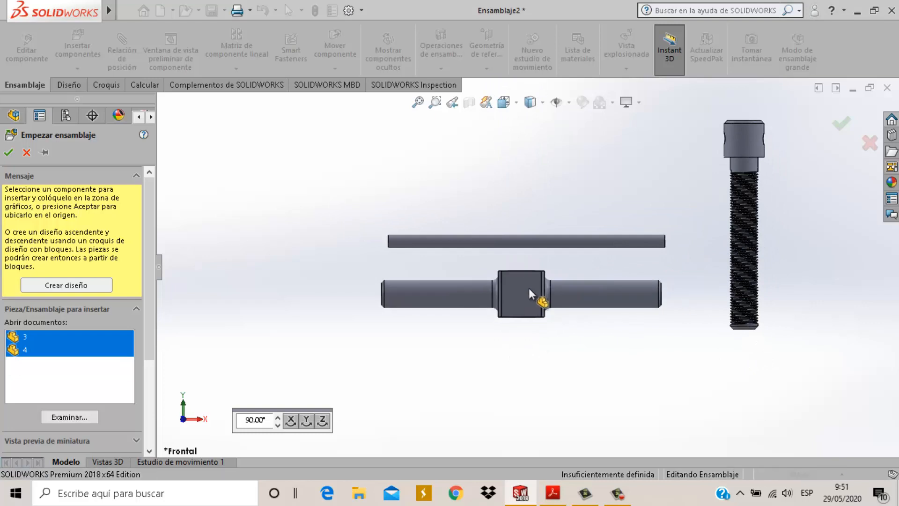
pyautogui.click(336, 206)
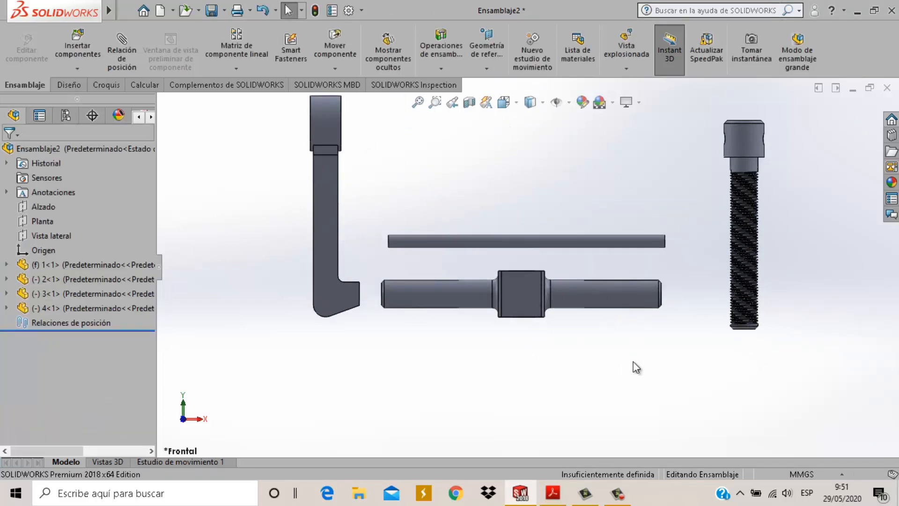
# Step: Show the assembly in isometric view and set the fixed rod (part 1) to float
pyautogui.hotkey('ctrl', '7')
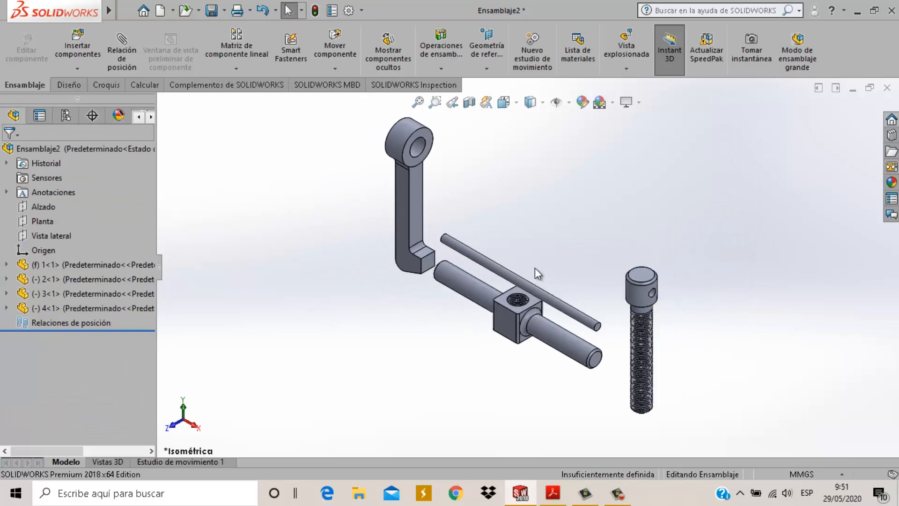
pyautogui.scroll(-3, 539, 281)
pyautogui.click(578, 304)
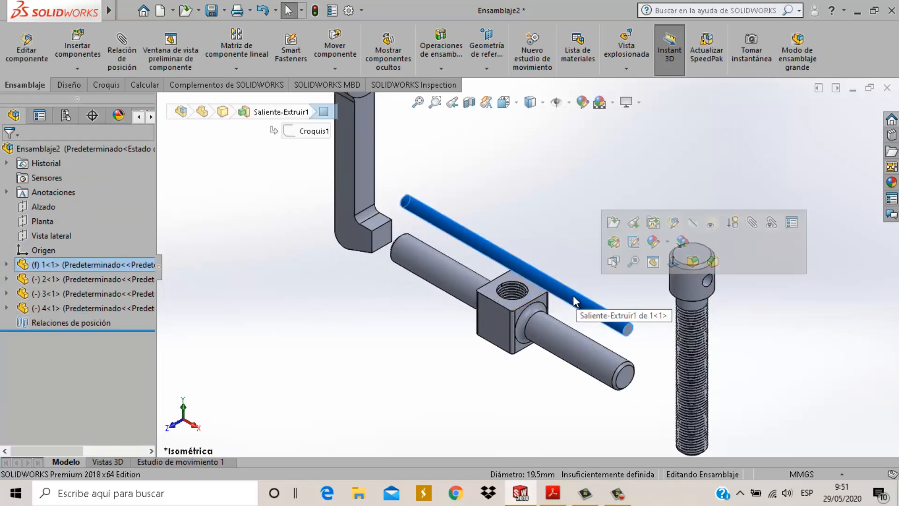
pyautogui.click(576, 281)
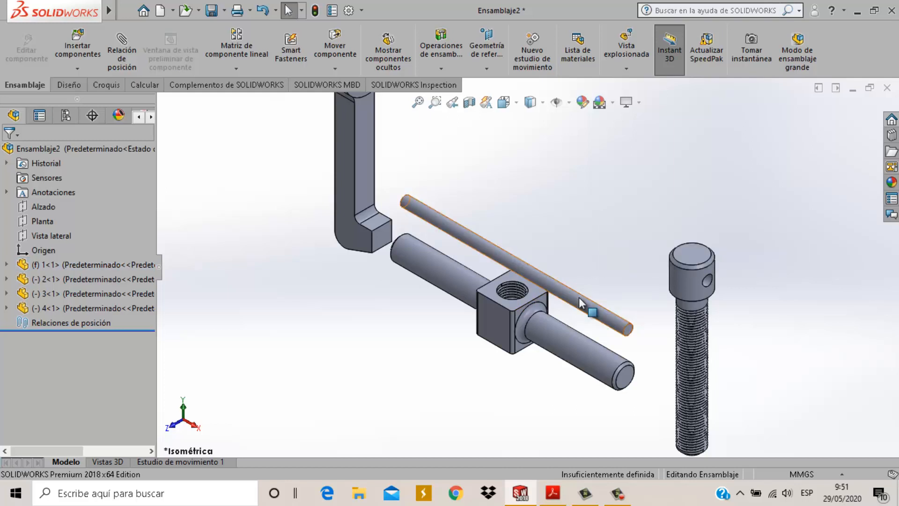
pyautogui.click(578, 300)
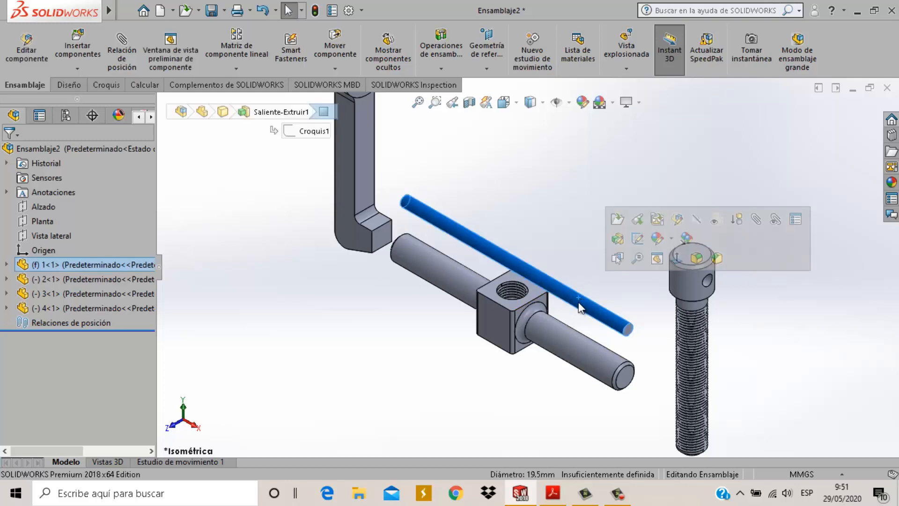
pyautogui.click(580, 302)
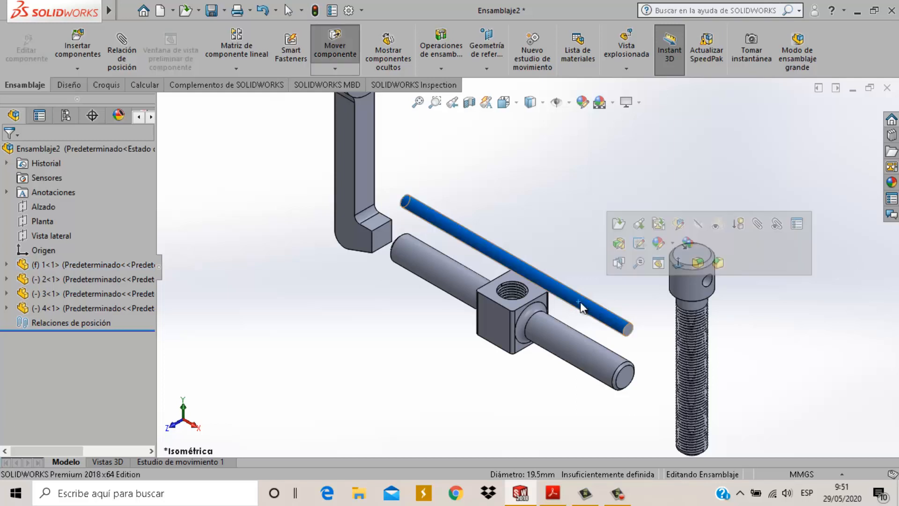
pyautogui.click(589, 301)
pyautogui.rightClick(589, 304)
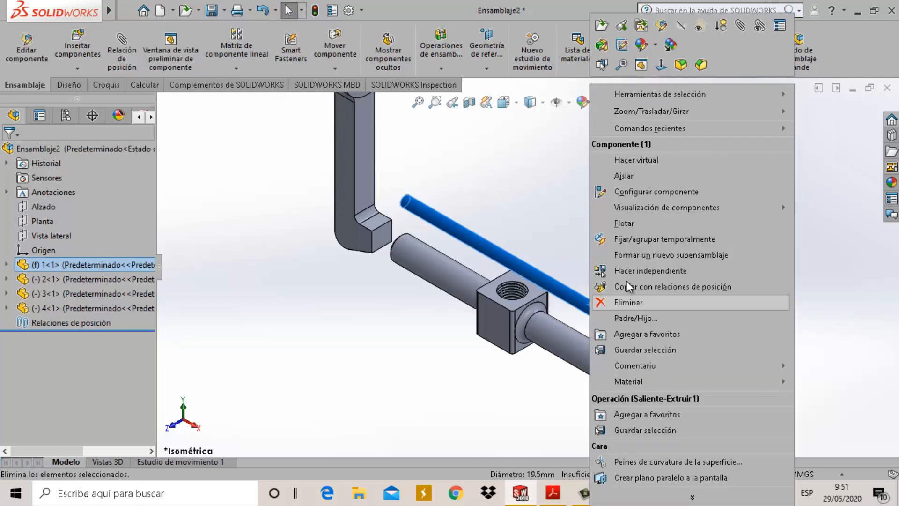
pyautogui.click(628, 225)
# Step: Spread the components apart, moving the rod below the arm and the screw beneath the crossbar's threaded block
pyautogui.moveTo(579, 302); pyautogui.dragTo(431, 340)
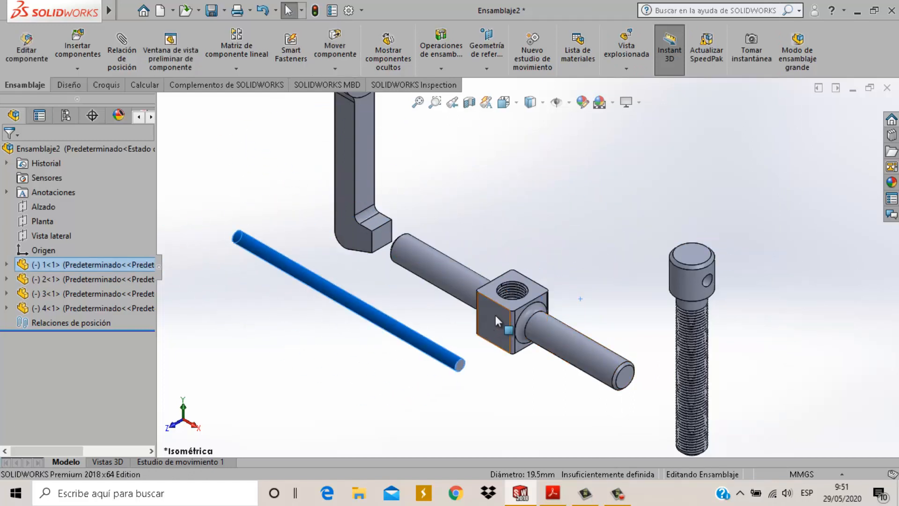
pyautogui.moveTo(495, 315); pyautogui.dragTo(574, 194)
pyautogui.moveTo(677, 285); pyautogui.dragTo(585, 276)
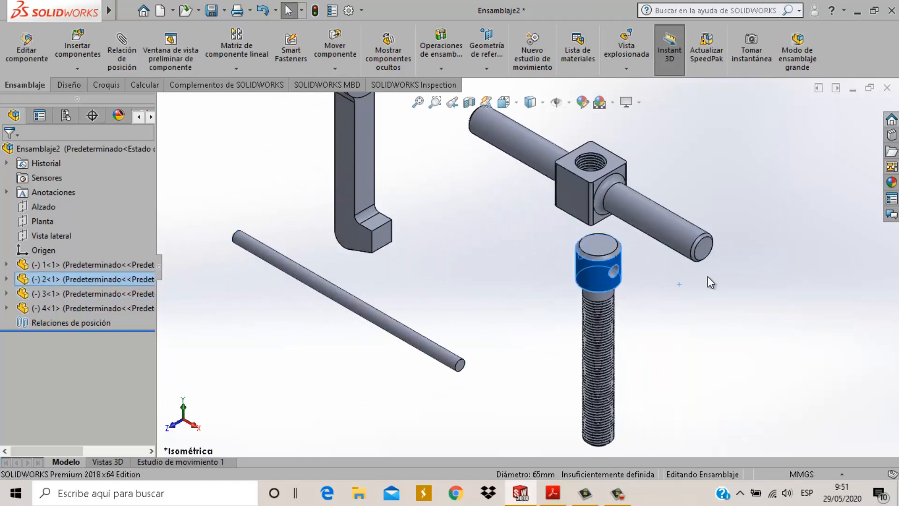
pyautogui.click(707, 276)
pyautogui.scroll(1, 648, 159)
pyautogui.scroll(2, 601, 172)
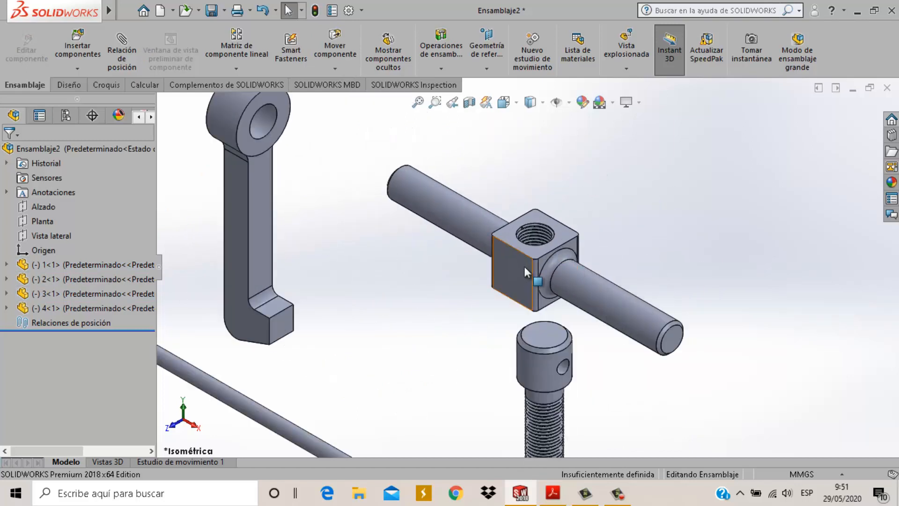
pyautogui.moveTo(524, 266); pyautogui.dragTo(539, 244)
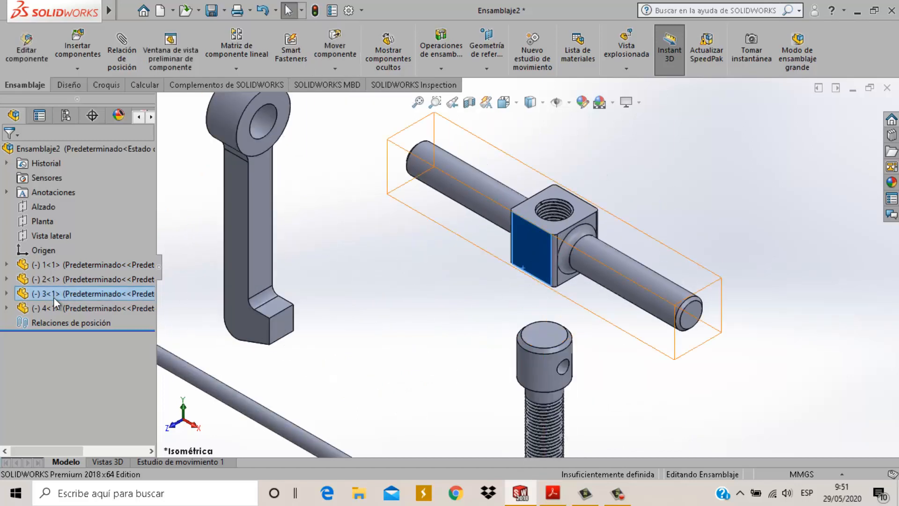
# Step: Mate the crossbar's Alzado plane coincident with the assembly's Alzado plane
pyautogui.click(7, 294)
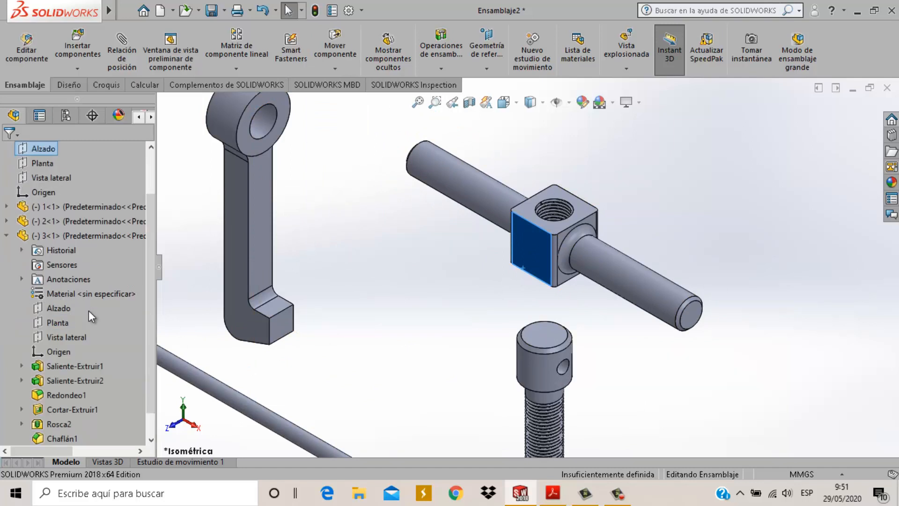
pyautogui.scroll(1, 151, 290)
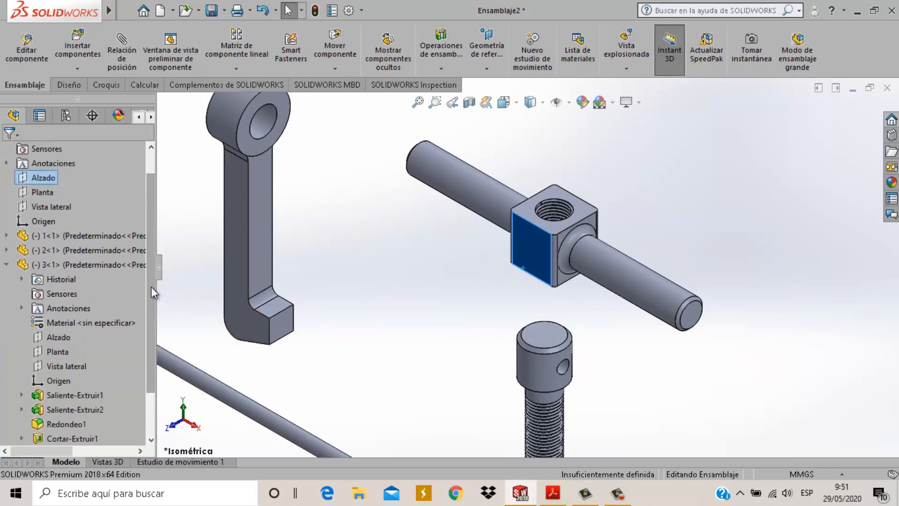
pyautogui.click(437, 310)
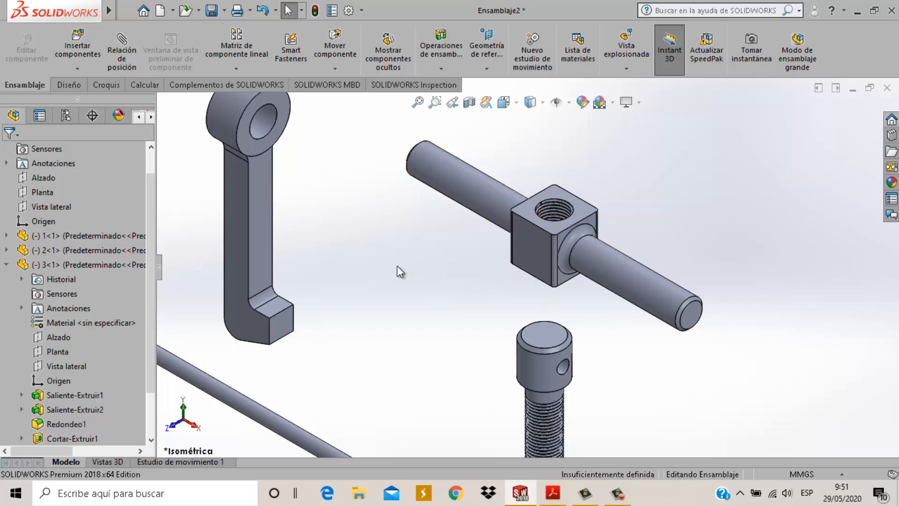
pyautogui.scroll(2, 155, 244)
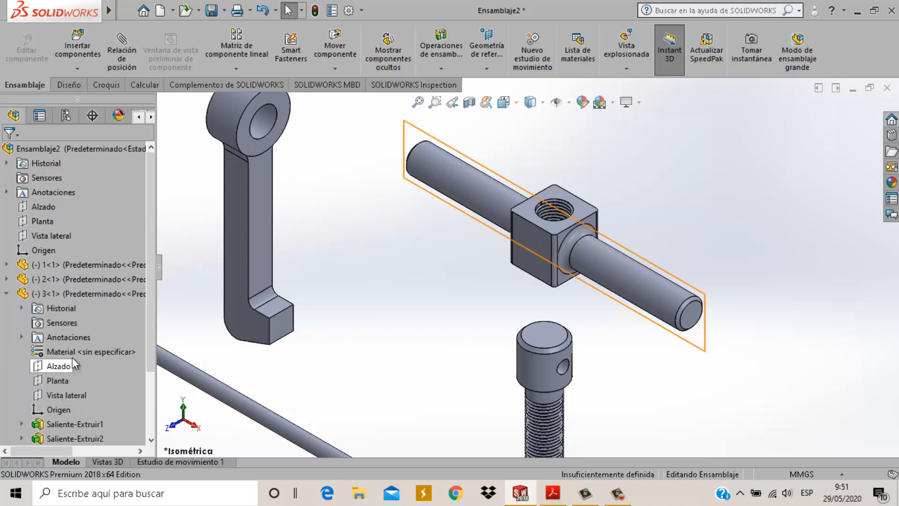
pyautogui.click(43, 207)
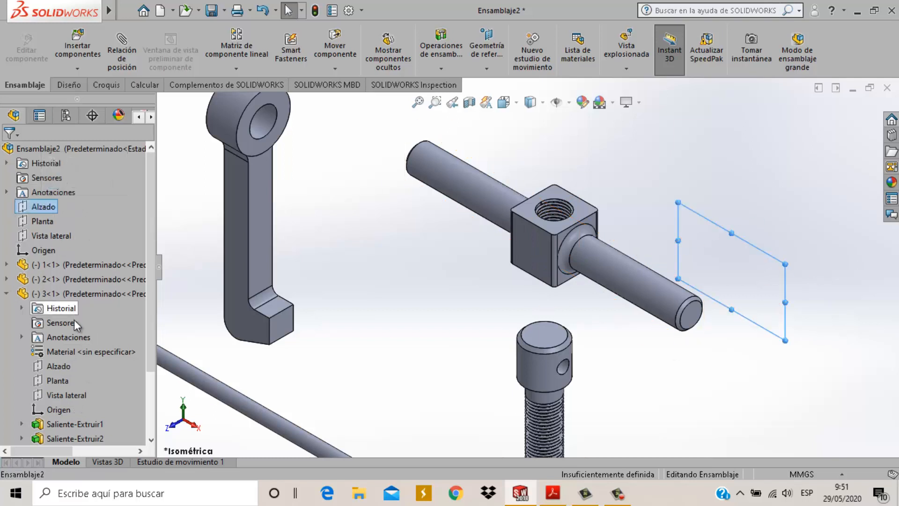
pyautogui.keyDown('ctrl'); pyautogui.click(64, 369); pyautogui.keyUp('ctrl')
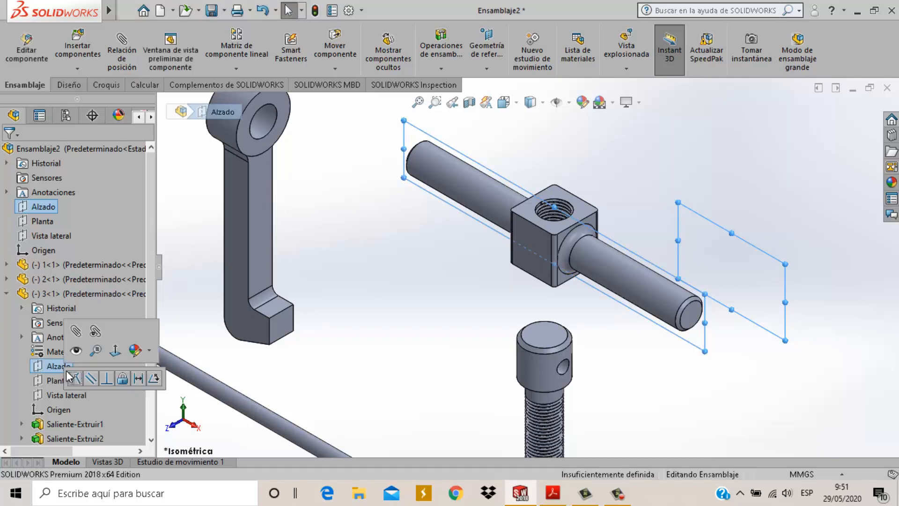
pyautogui.click(75, 378)
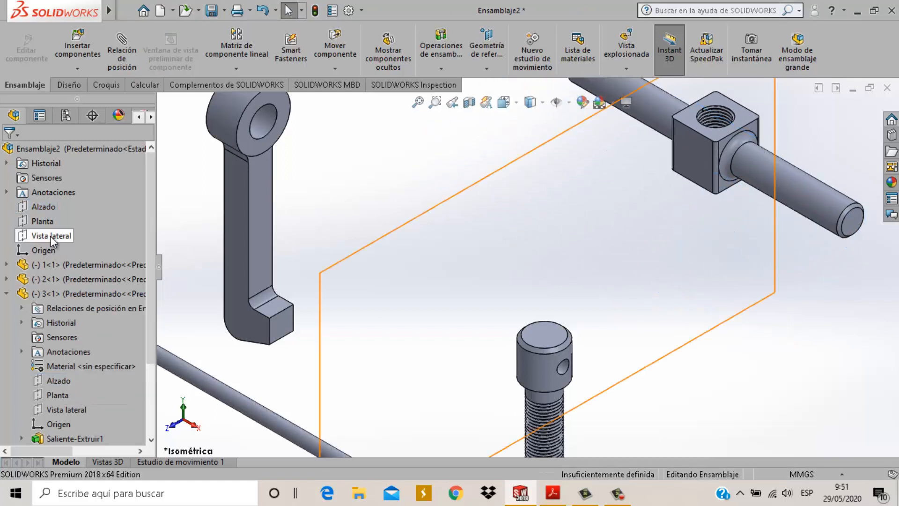
# Step: Mate the crossbar's Planta and Vista lateral planes coincident with the assembly's matching Planta and Vista lateral planes
pyautogui.click(44, 223)
pyautogui.keyDown('ctrl'); pyautogui.click(56, 396); pyautogui.keyUp('ctrl')
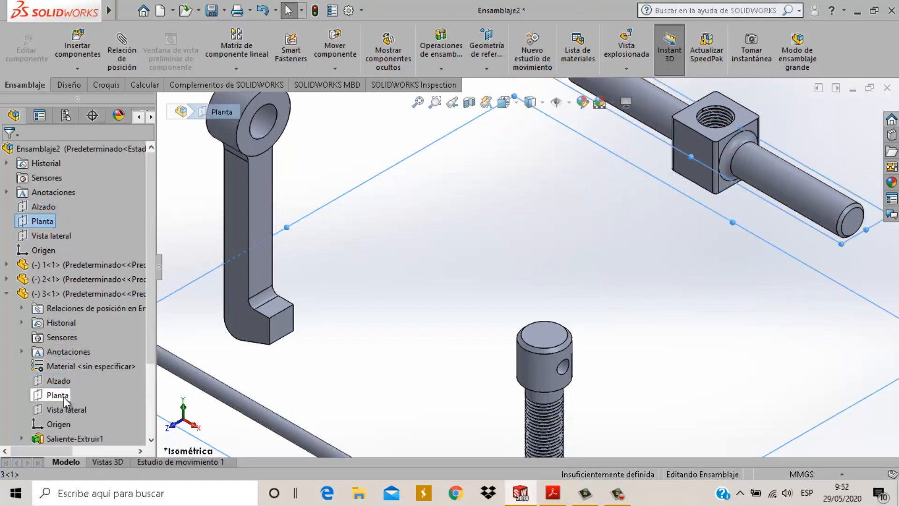
pyautogui.click(75, 406)
pyautogui.click(80, 408)
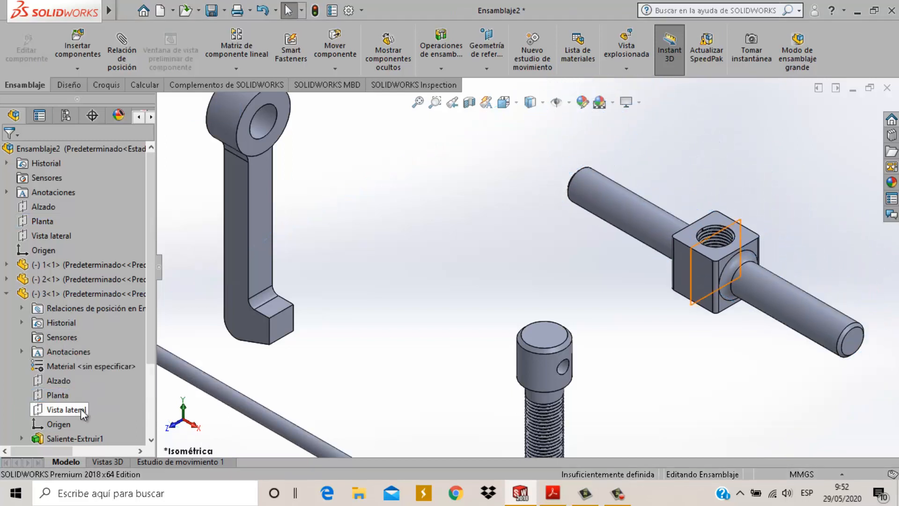
pyautogui.keyDown('ctrl'); pyautogui.click(54, 238); pyautogui.keyUp('ctrl')
pyautogui.click(66, 249)
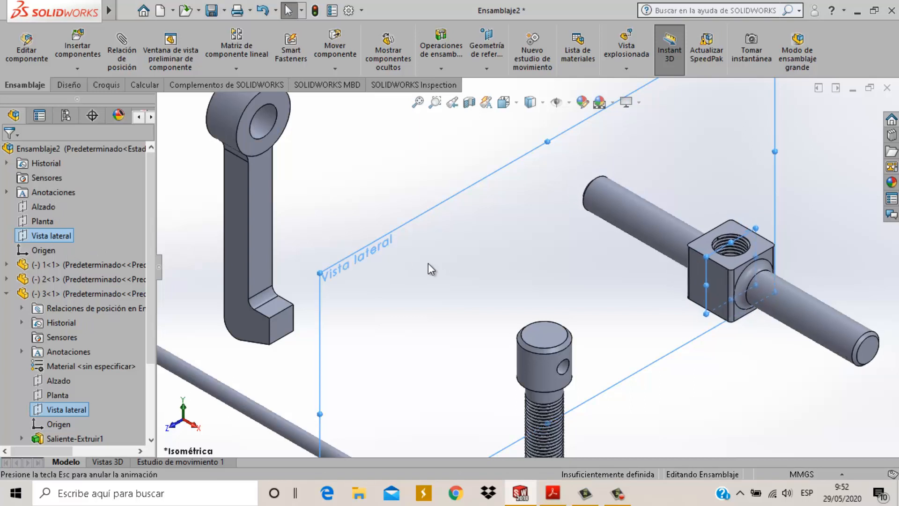
# Step: Move the arm next to the crossbar so its ring sits near the end of the bar's far shaft
pyautogui.scroll(5, 658, 367)
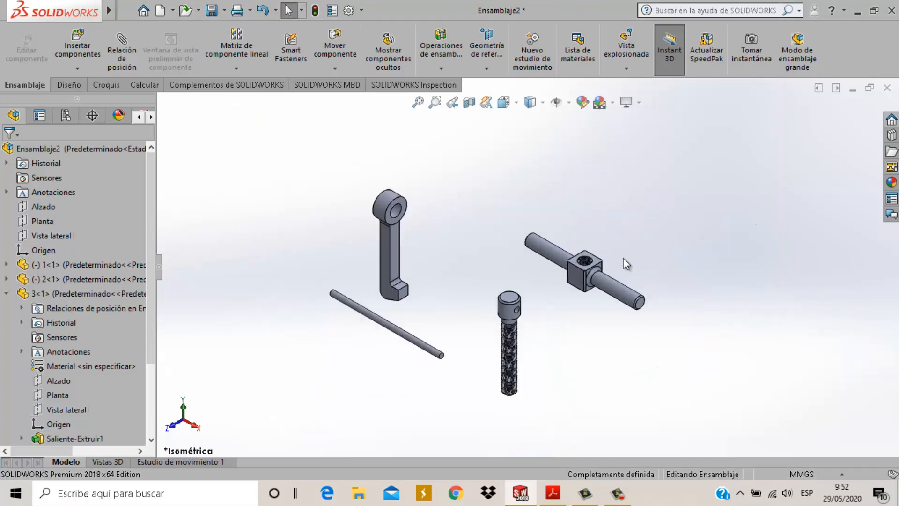
pyautogui.scroll(-4, 381, 205)
pyautogui.moveTo(470, 232); pyautogui.dragTo(758, 262)
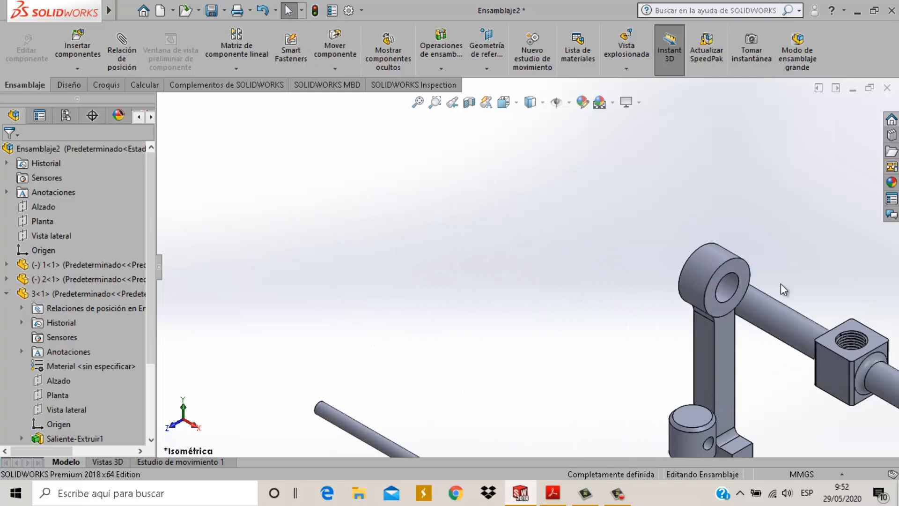
pyautogui.scroll(-5, 780, 283)
pyautogui.click(561, 277)
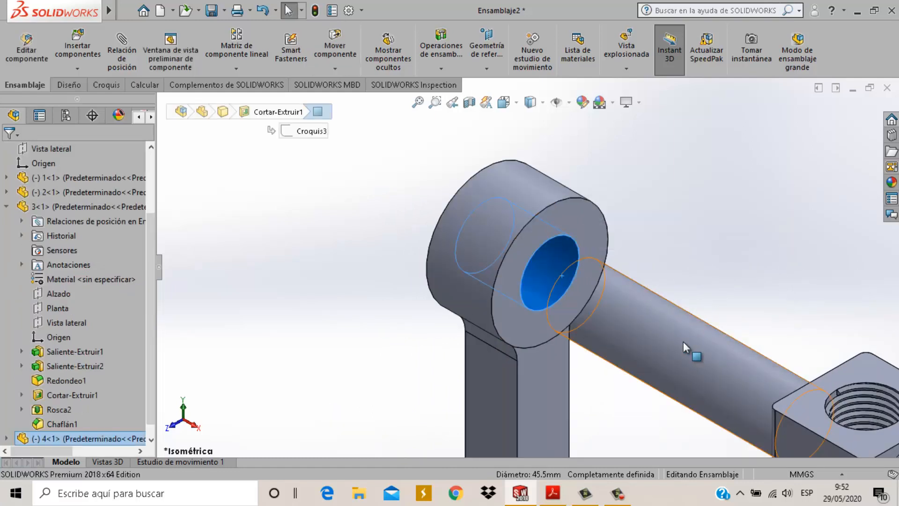
pyautogui.click(688, 338)
pyautogui.click(687, 202)
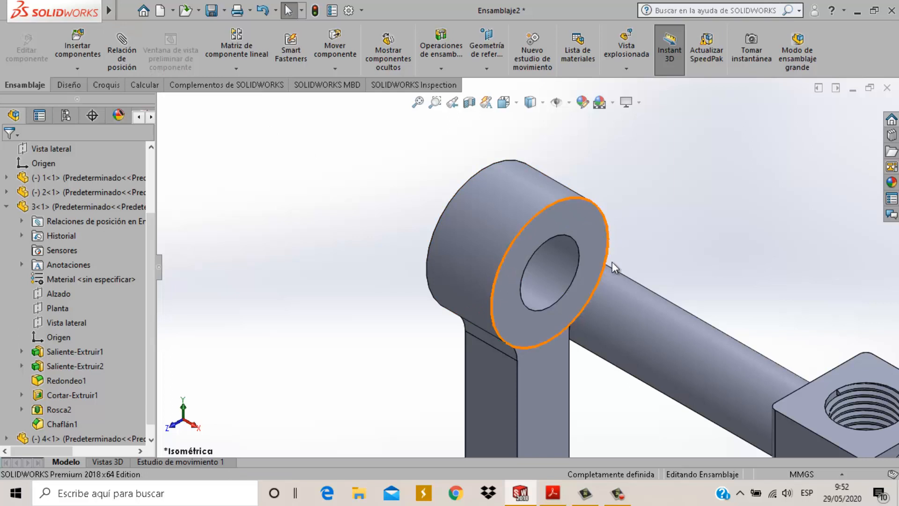
pyautogui.click(557, 280)
pyautogui.keyDown('ctrl'); pyautogui.click(696, 361); pyautogui.keyUp('ctrl')
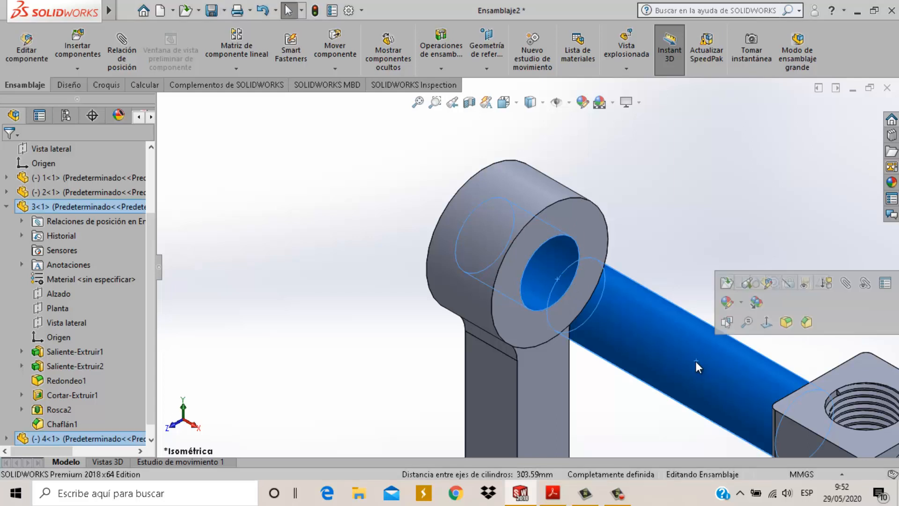
pyautogui.click(662, 284)
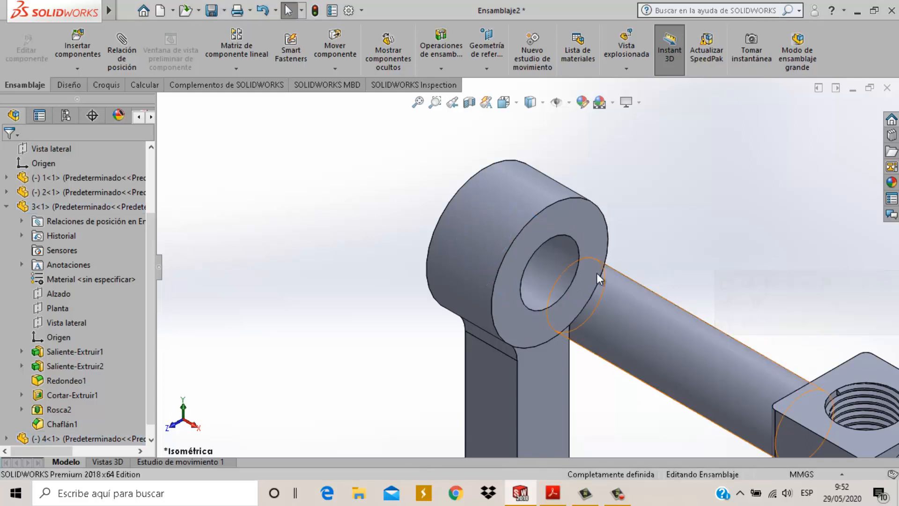
# Step: Add a concentric mate between the hole in the arm's ring and the crossbar's cylindrical shaft
pyautogui.click(566, 278)
pyautogui.keyDown('ctrl'); pyautogui.click(621, 313); pyautogui.keyUp('ctrl')
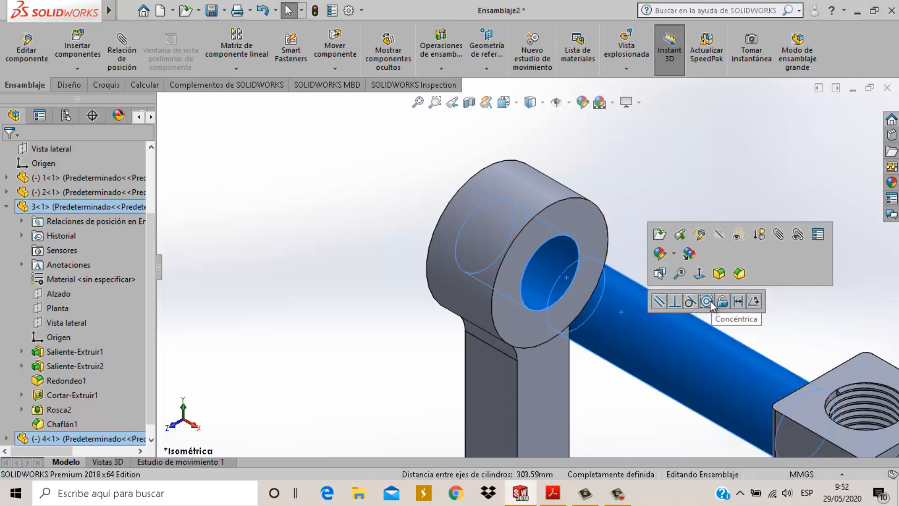
pyautogui.click(710, 299)
# Step: Show the assembly in front view and slide the arm along the crossbar towards the shaft's free end
pyautogui.scroll(3, 698, 216)
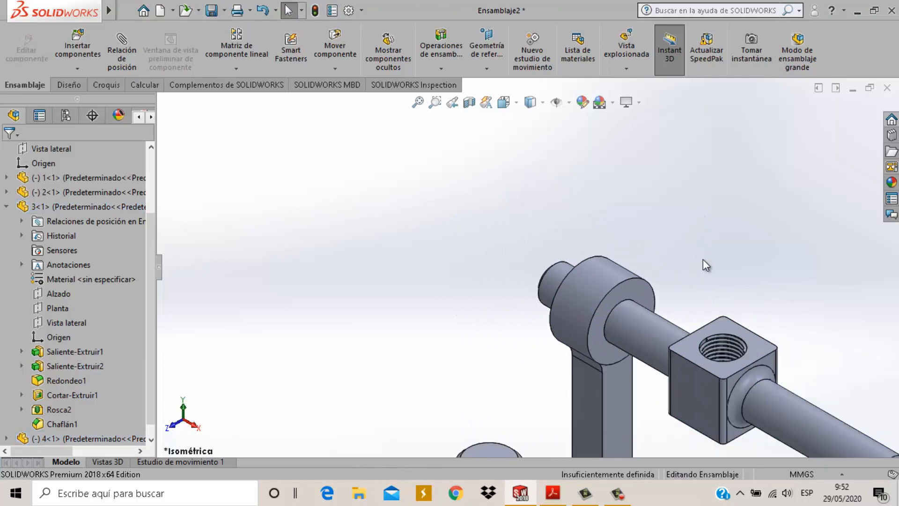
pyautogui.scroll(3, 679, 295)
pyautogui.scroll(-3, 609, 337)
pyautogui.press('space')
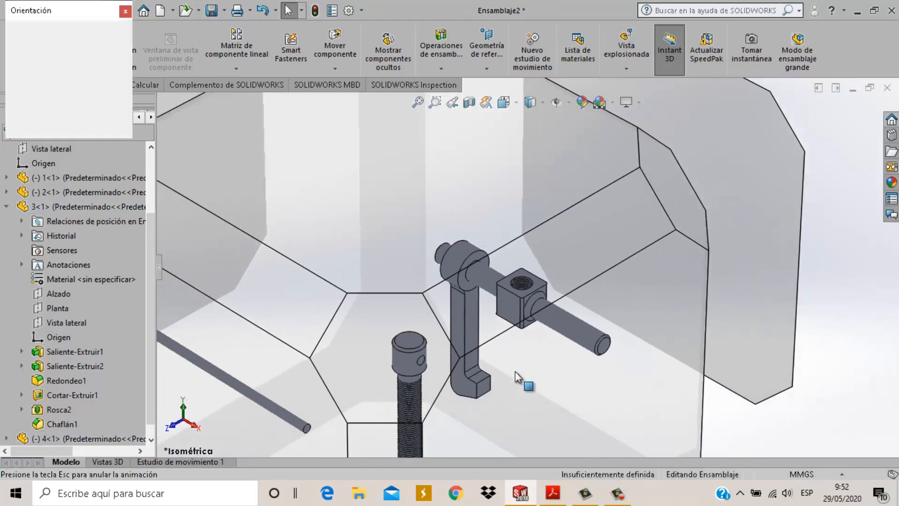
pyautogui.click(363, 338)
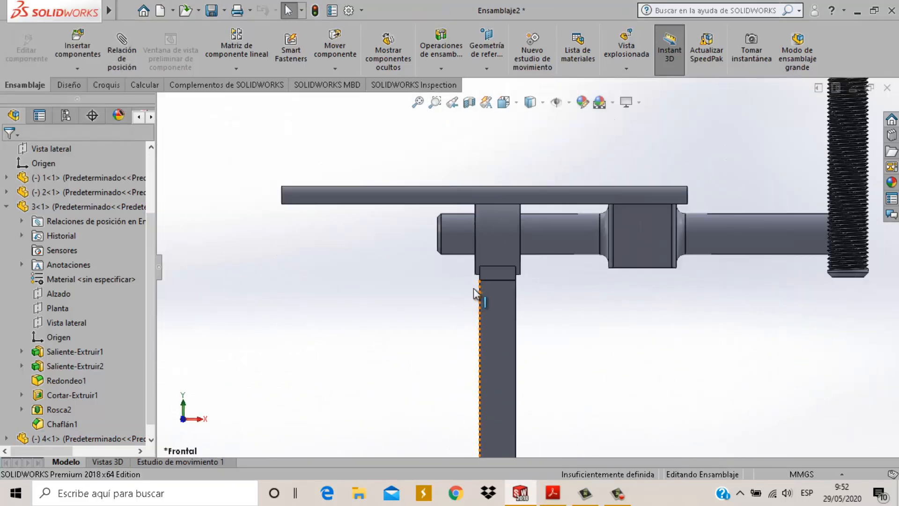
pyautogui.scroll(-3, 487, 276)
pyautogui.moveTo(504, 253); pyautogui.dragTo(438, 255)
pyautogui.press('Escape')
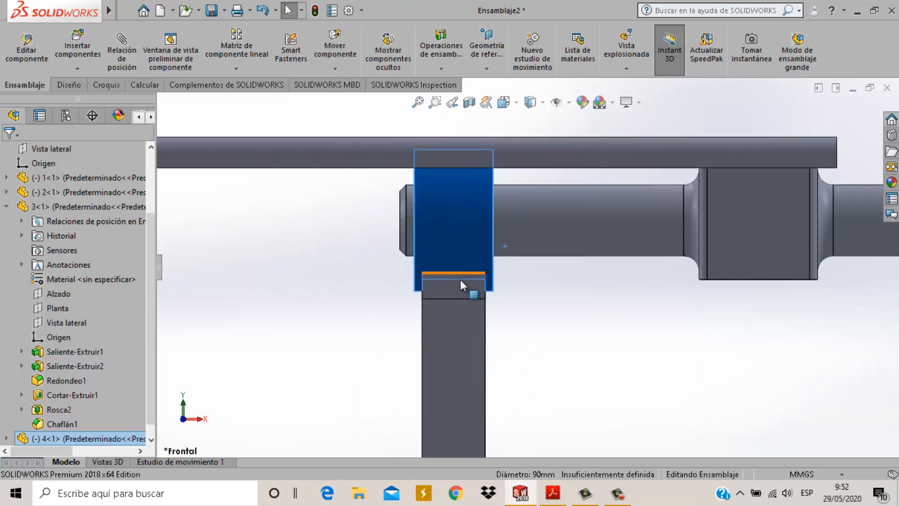
pyautogui.click(609, 334)
# Step: Create a distance mate between the outer face of the arm's ring and the crossbar's end face
pyautogui.scroll(4, 572, 295)
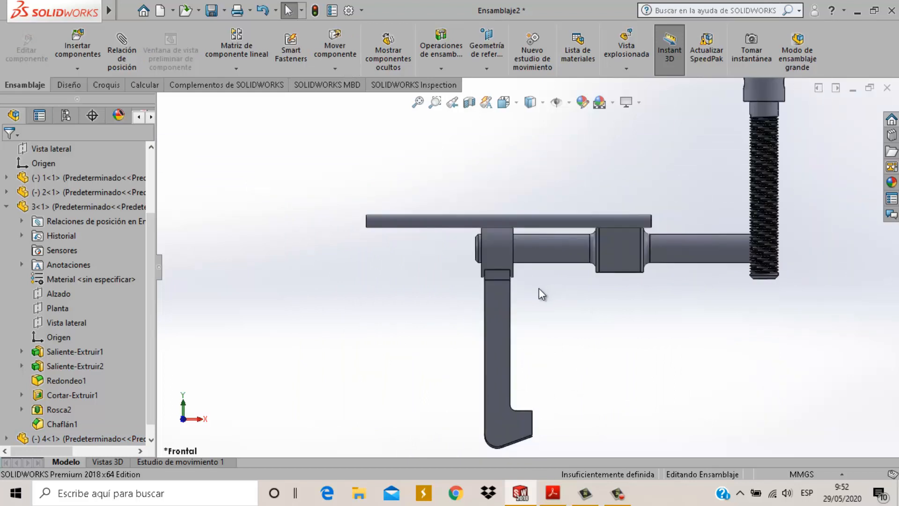
pyautogui.scroll(-2, 525, 262)
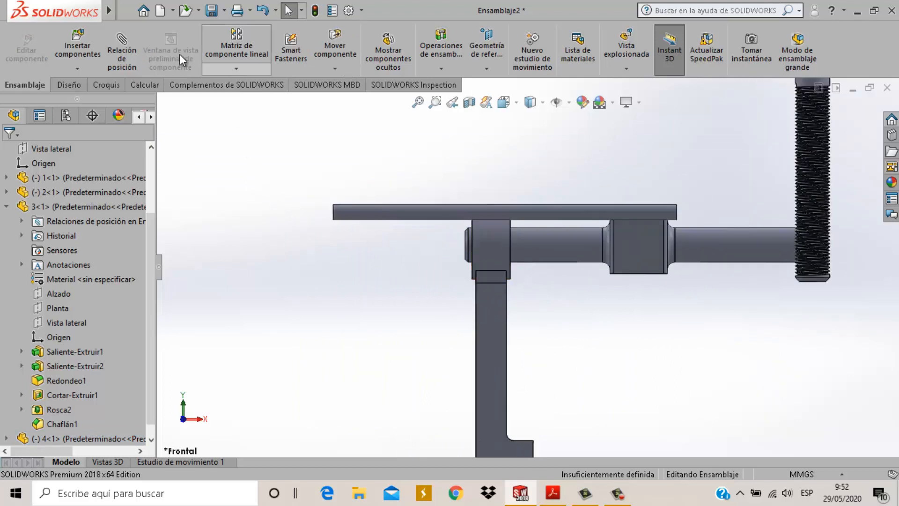
pyautogui.click(120, 55)
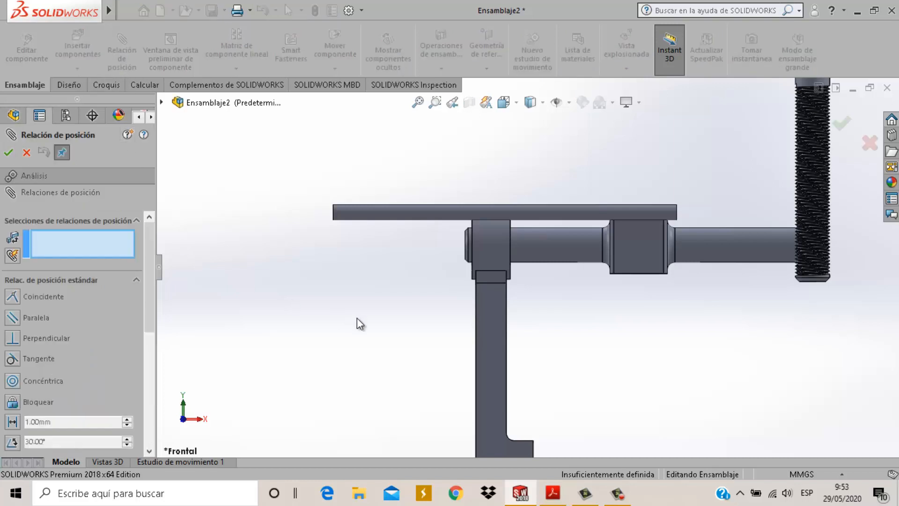
pyautogui.scroll(-10, 472, 233)
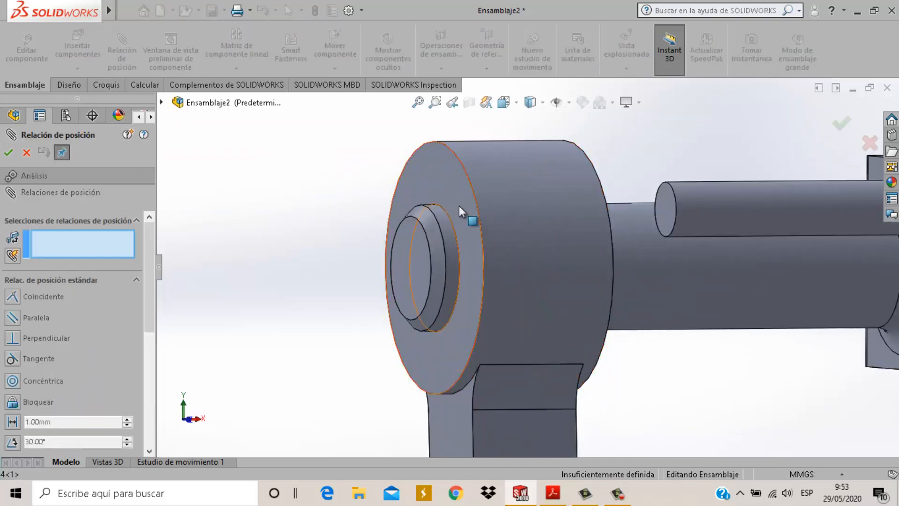
pyautogui.click(459, 206)
pyautogui.click(417, 255)
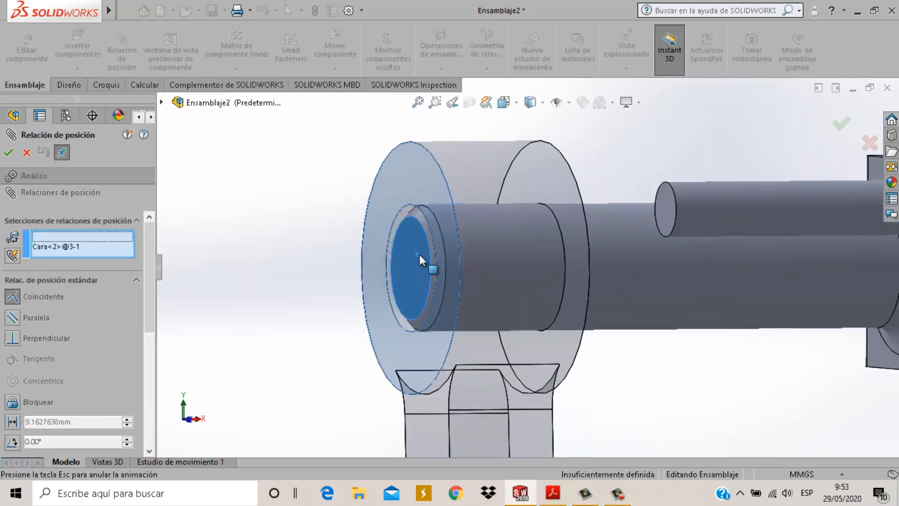
pyautogui.scroll(-2, 148, 282)
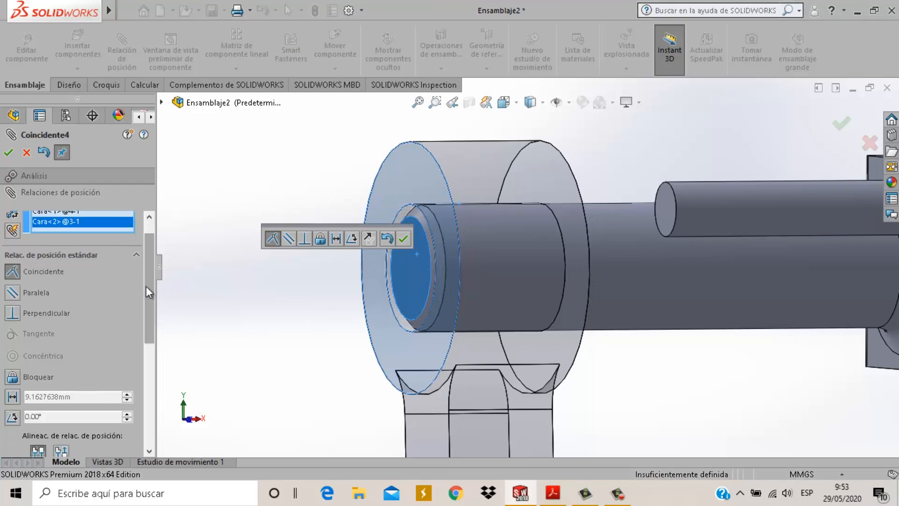
pyautogui.scroll(-5, 145, 307)
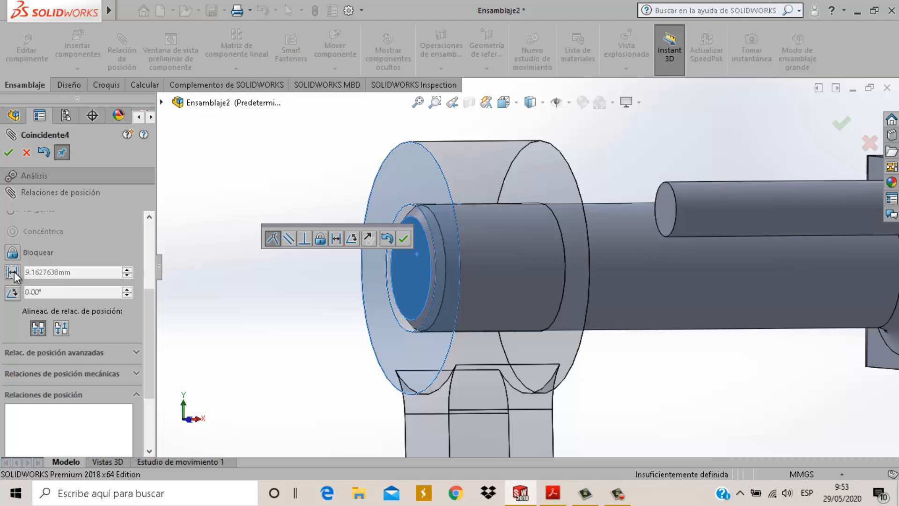
pyautogui.click(13, 272)
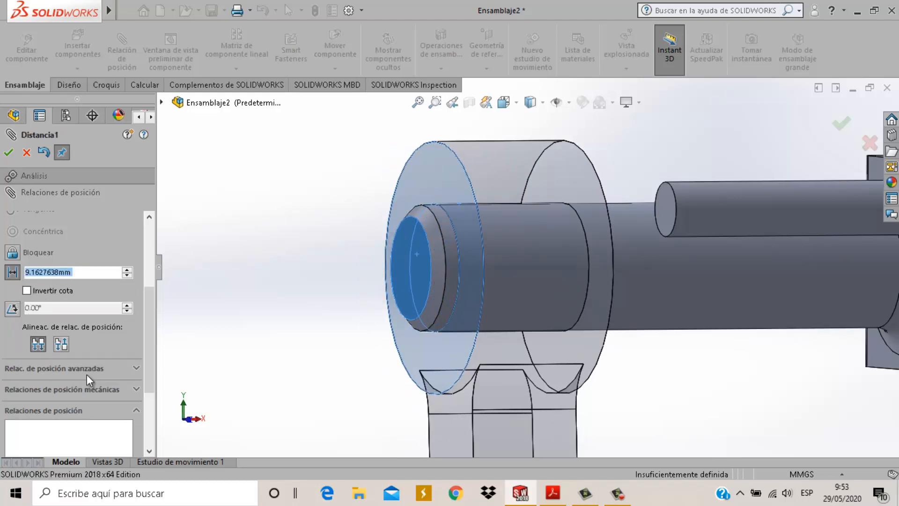
# Step: Turn the distance mate between the arm's ring and the crossbar end into an advanced limit mate with a maximum of 130 mm
pyautogui.click(136, 367)
pyautogui.moveTo(152, 358); pyautogui.dragTo(150, 319)
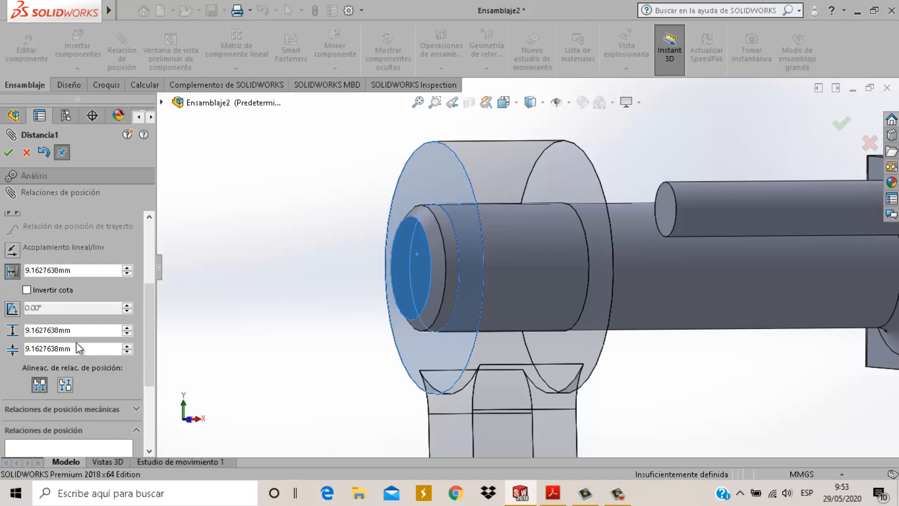
pyautogui.moveTo(76, 330); pyautogui.dragTo(17, 332)
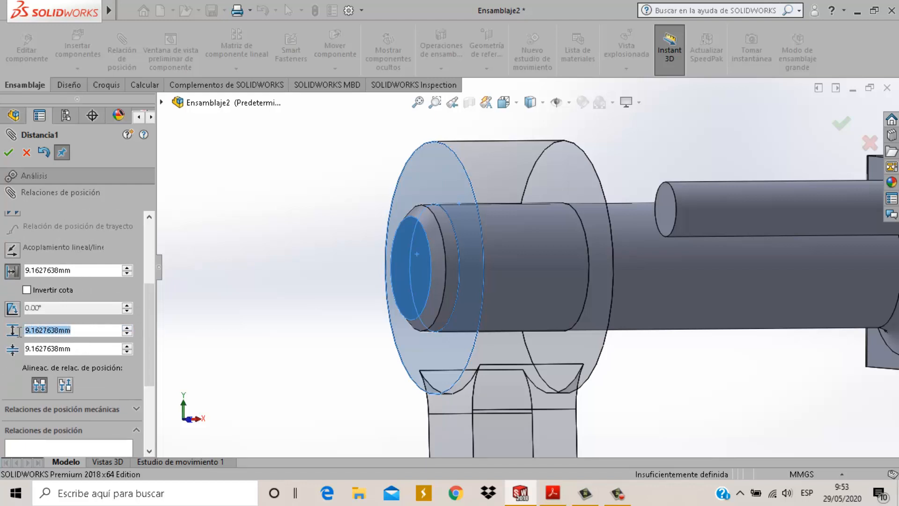
pyautogui.moveTo(80, 353); pyautogui.dragTo(43, 353)
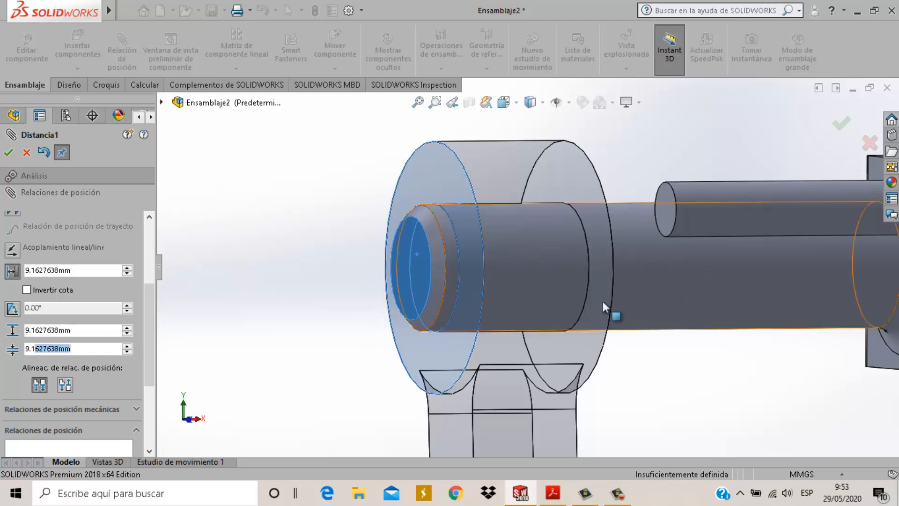
pyautogui.scroll(4, 532, 315)
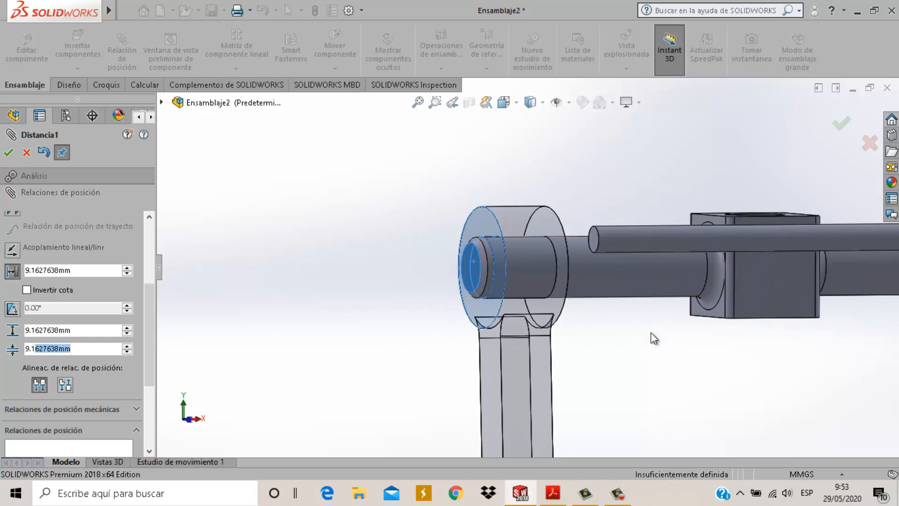
pyautogui.moveTo(651, 335); pyautogui.dragTo(699, 357, button='middle')
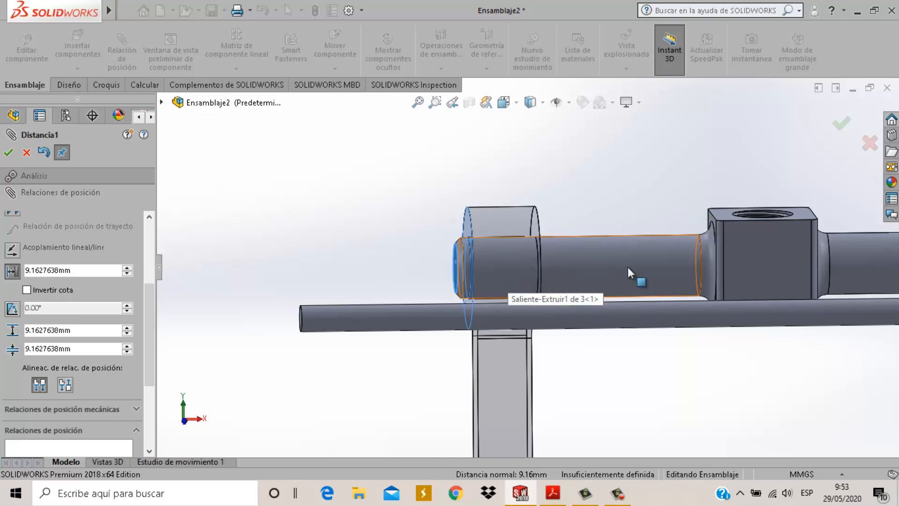
pyautogui.scroll(-3, 703, 239)
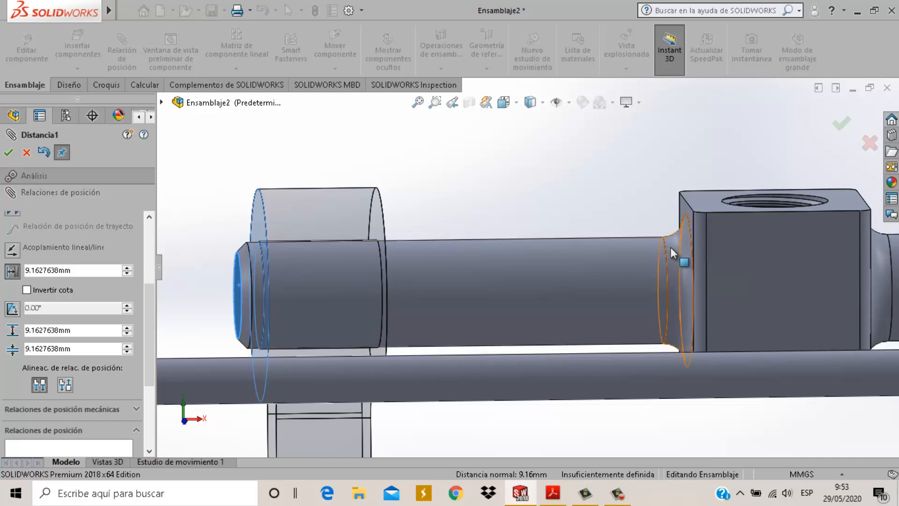
pyautogui.scroll(1, 543, 243)
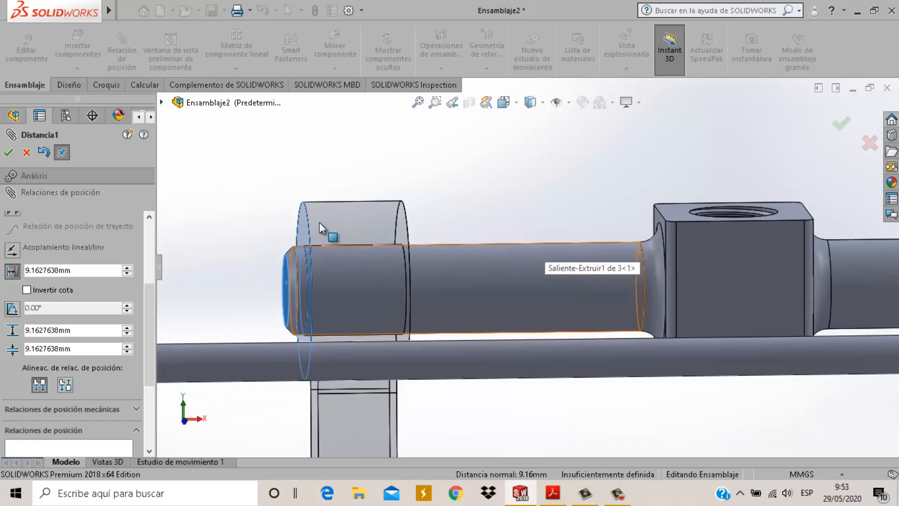
pyautogui.scroll(-2, 319, 222)
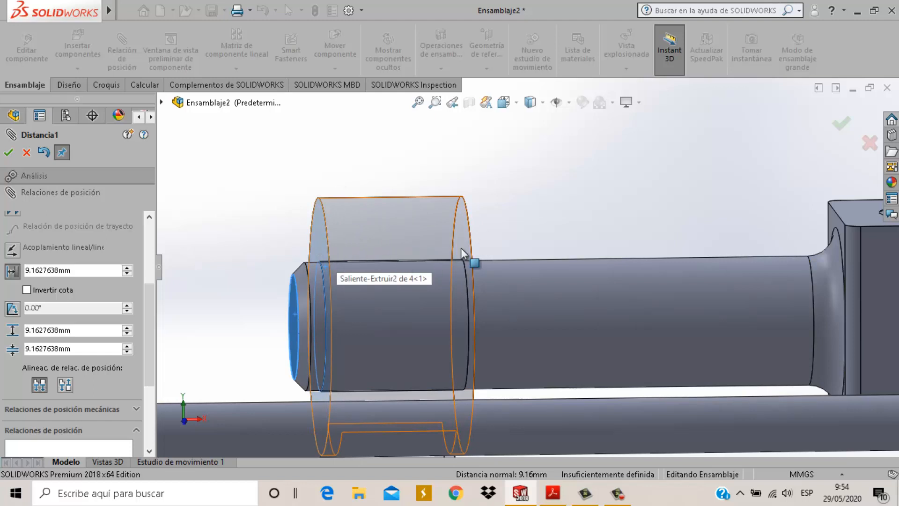
pyautogui.doubleClick(54, 330)
pyautogui.write('130')
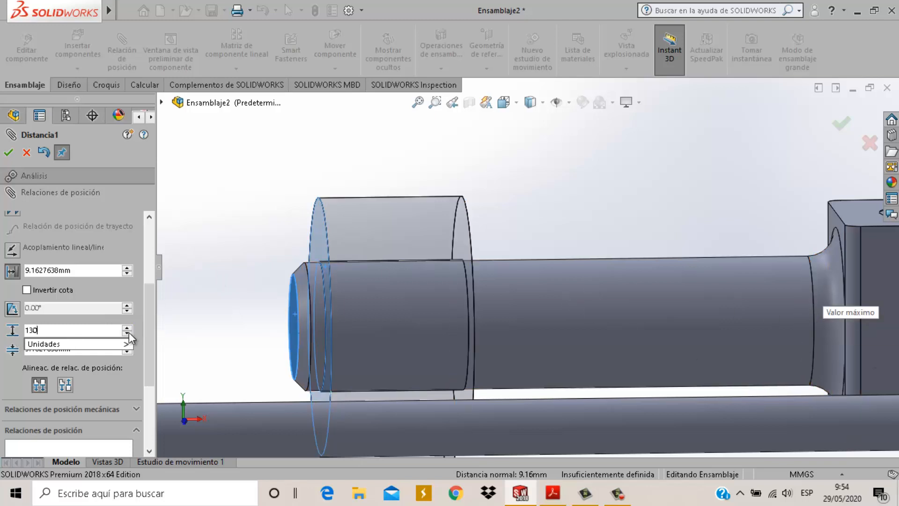
pyautogui.press('Return')
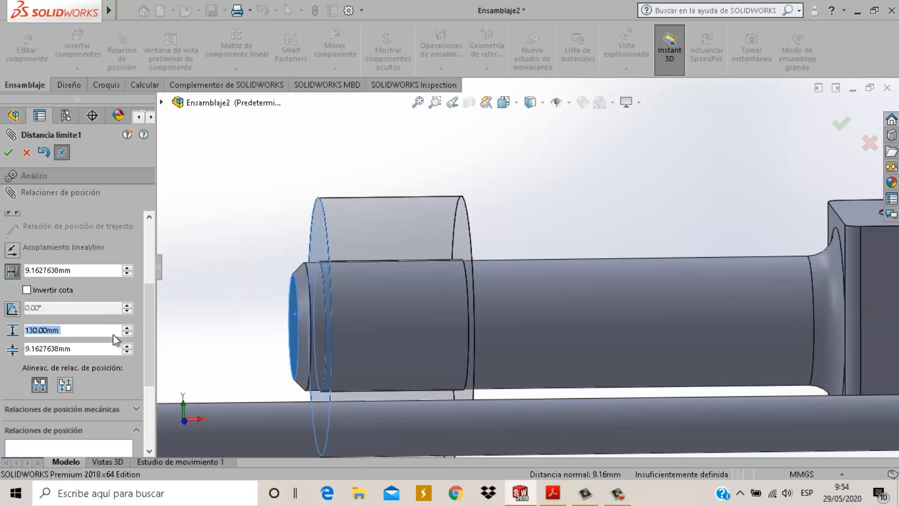
# Step: Set the limit mate's minimum distance to 5 mm and accept the mate
pyautogui.scroll(-2, 288, 308)
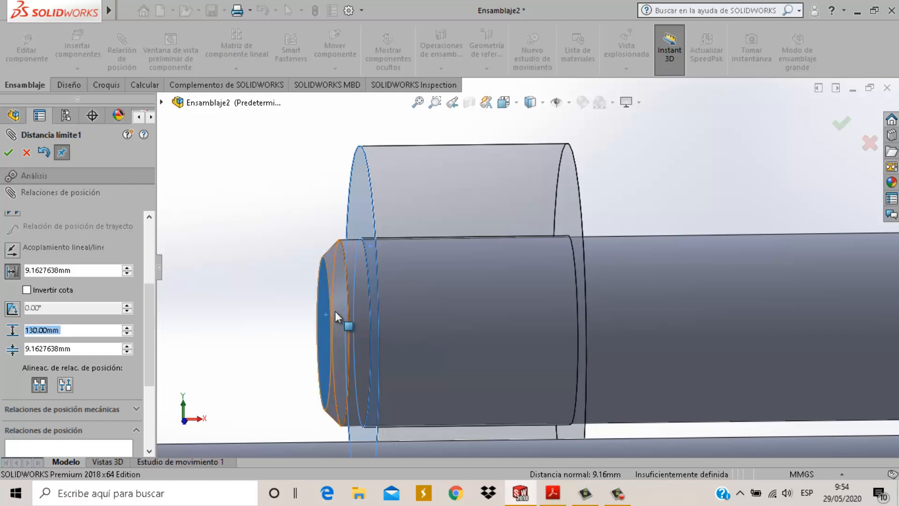
pyautogui.press('Tab')
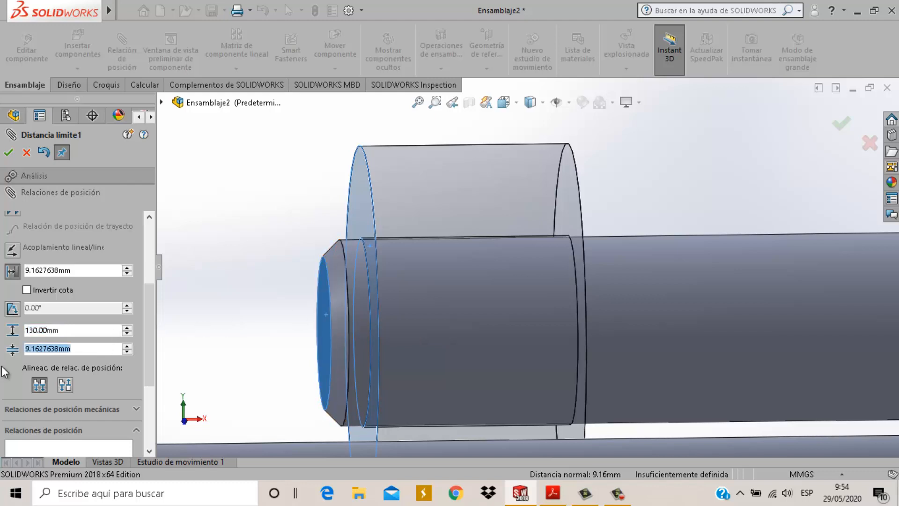
pyautogui.write('5')
pyautogui.press('Return')
pyautogui.click(10, 152)
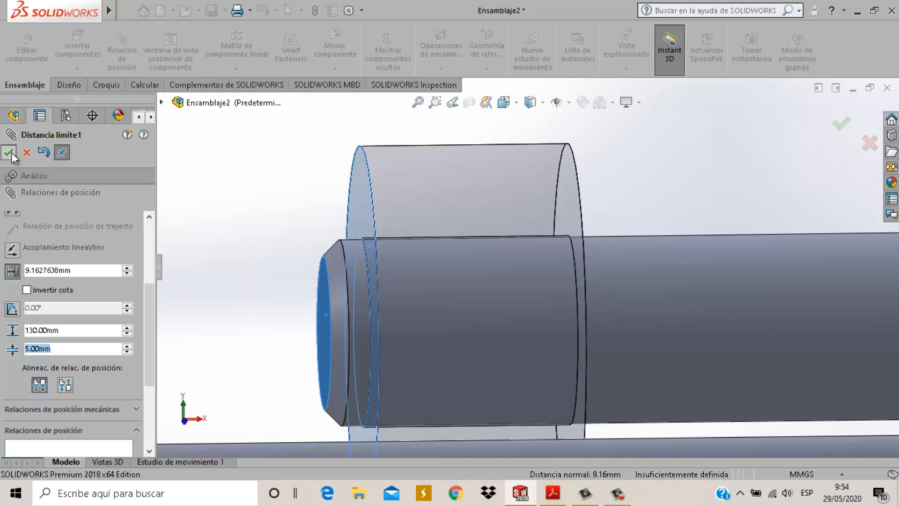
pyautogui.click(10, 154)
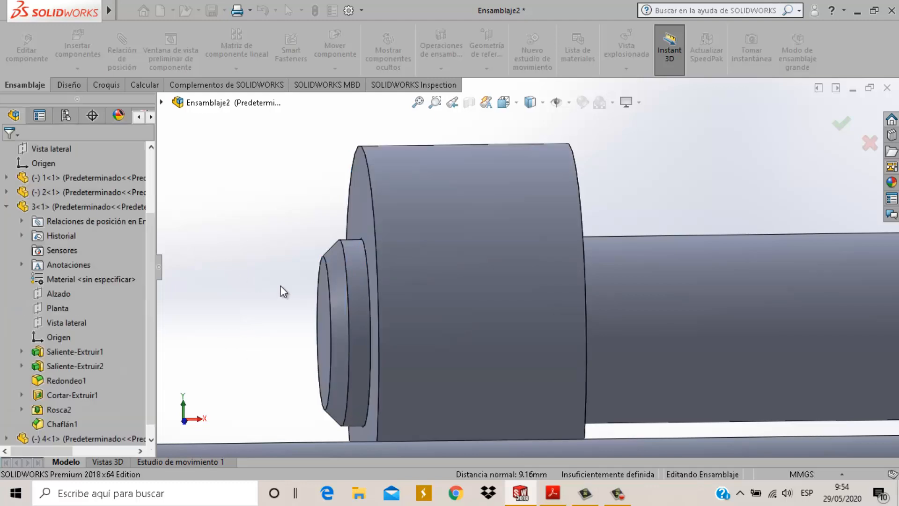
# Step: In front view, slide the arm back and forth along the crossbar to test its travel limits
pyautogui.press('space')
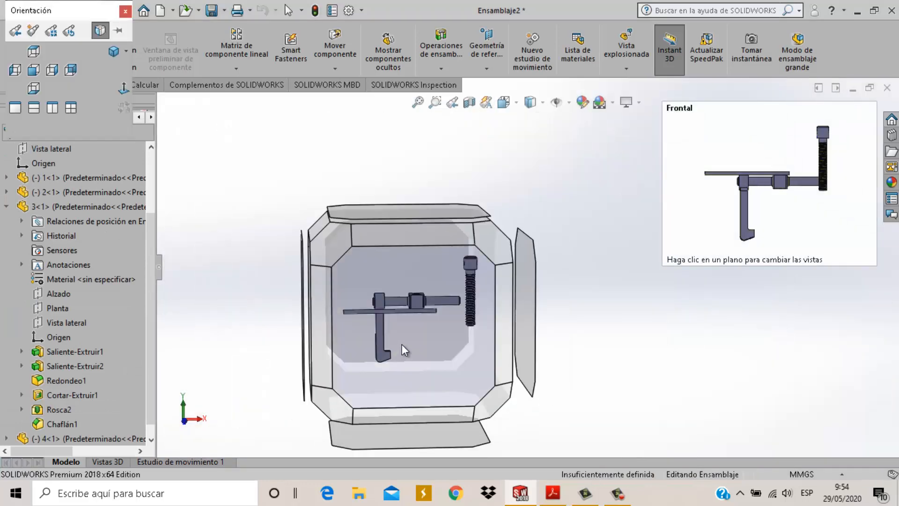
pyautogui.click(402, 344)
pyautogui.moveTo(479, 225); pyautogui.dragTo(371, 182)
pyautogui.scroll(-5, 472, 267)
pyautogui.moveTo(487, 271); pyautogui.dragTo(711, 350)
pyautogui.scroll(2, 726, 379)
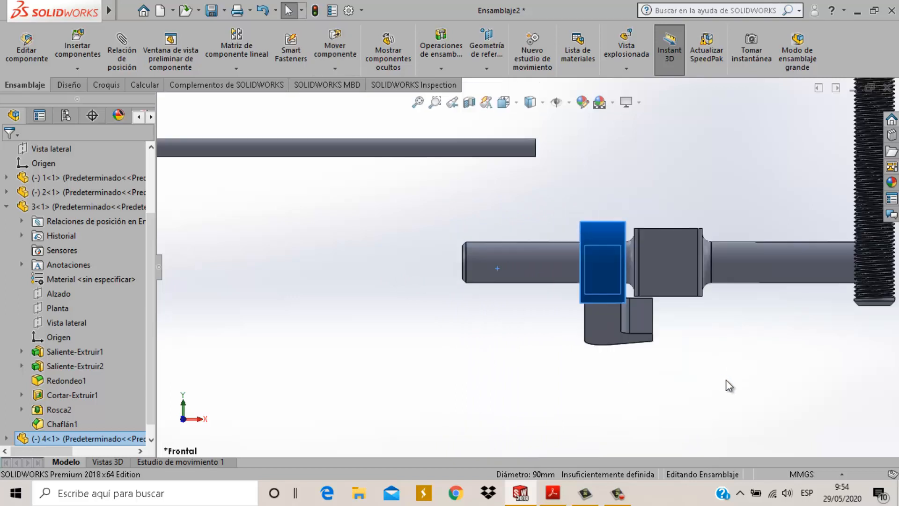
pyautogui.click(712, 361)
pyautogui.moveTo(712, 361); pyautogui.dragTo(710, 361, button='middle')
# Step: Show the assembly in isometric view and swing the arm around the shaft until its hook hangs downward
pyautogui.hotkey('ctrl', '7')
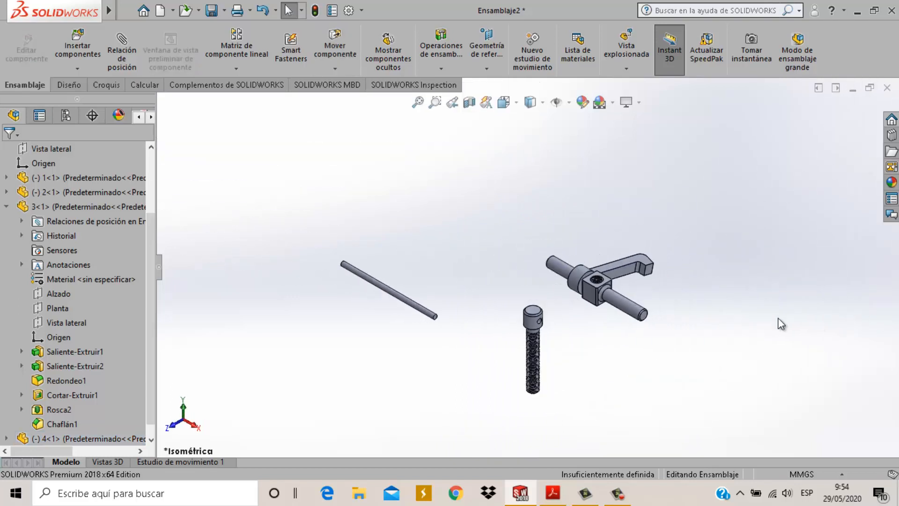
pyautogui.scroll(-3, 604, 271)
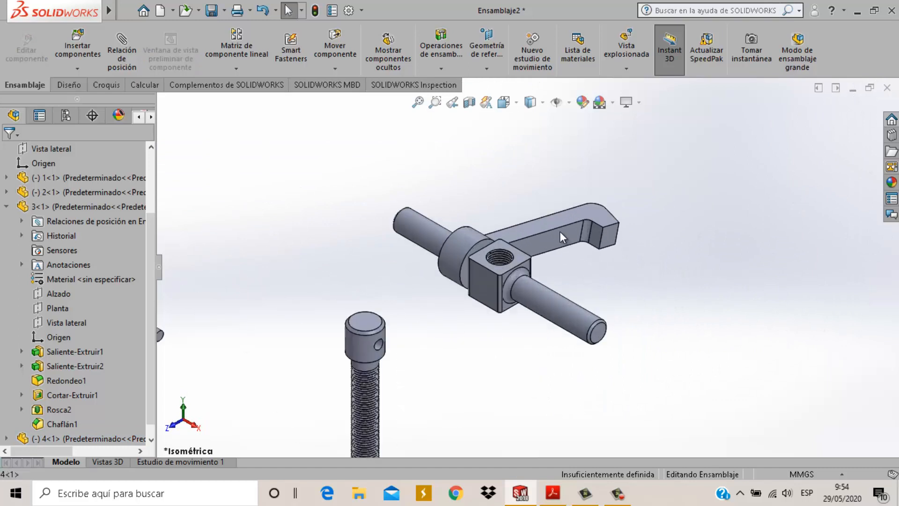
pyautogui.moveTo(560, 231); pyautogui.dragTo(435, 320)
pyautogui.scroll(-5, 486, 358)
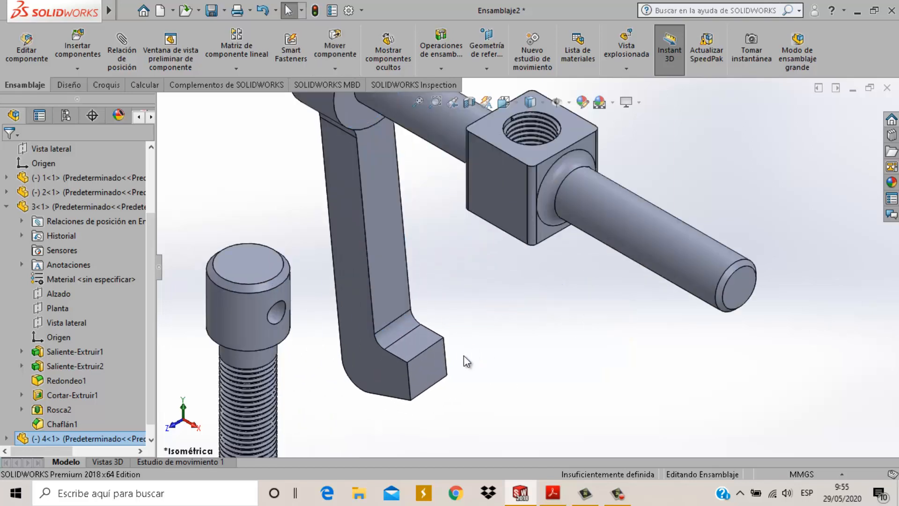
# Step: Add a parallel mate between the underside of the crossbar's central block and the upper face of the arm's hook
pyautogui.click(418, 341)
pyautogui.moveTo(418, 341); pyautogui.dragTo(511, 187, button='middle')
pyautogui.scroll(3, 512, 187)
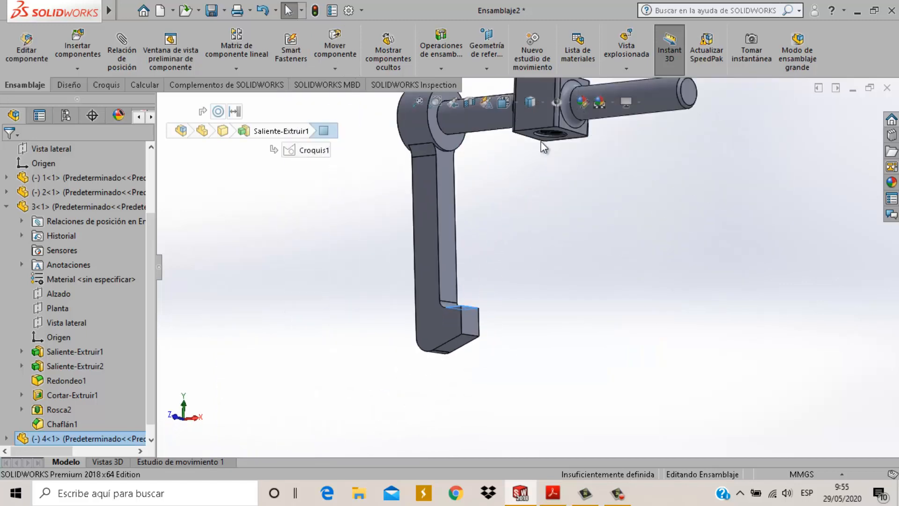
pyautogui.click(529, 167)
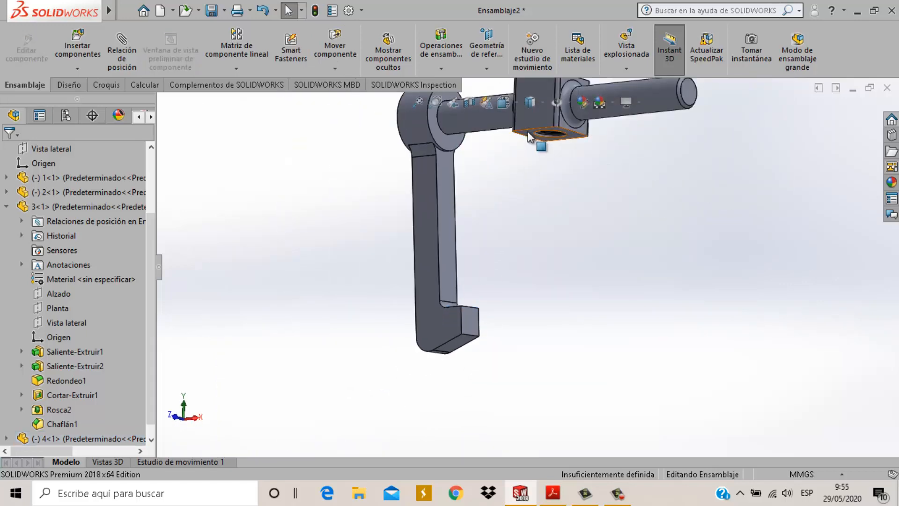
pyautogui.click(529, 136)
pyautogui.click(528, 142)
pyautogui.click(528, 135)
pyautogui.scroll(2, 512, 238)
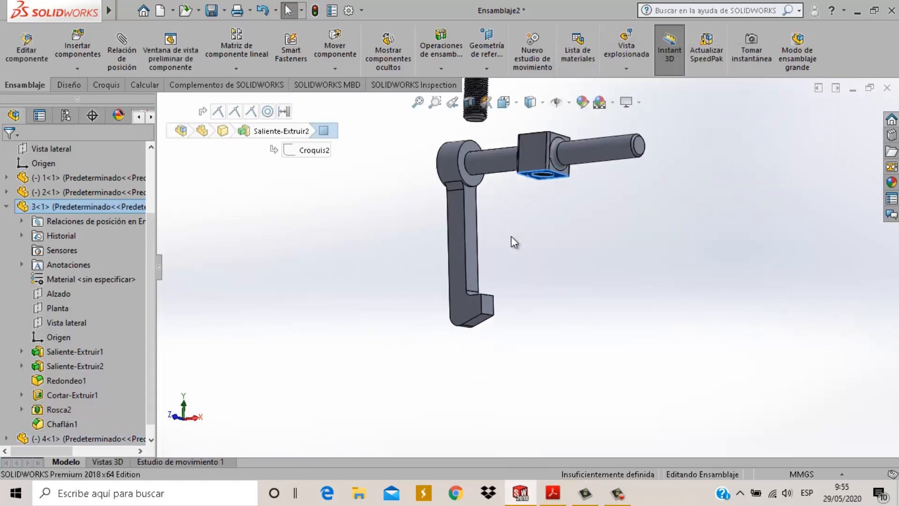
pyautogui.moveTo(511, 240); pyautogui.dragTo(493, 333, button='middle')
pyautogui.scroll(-4, 489, 299)
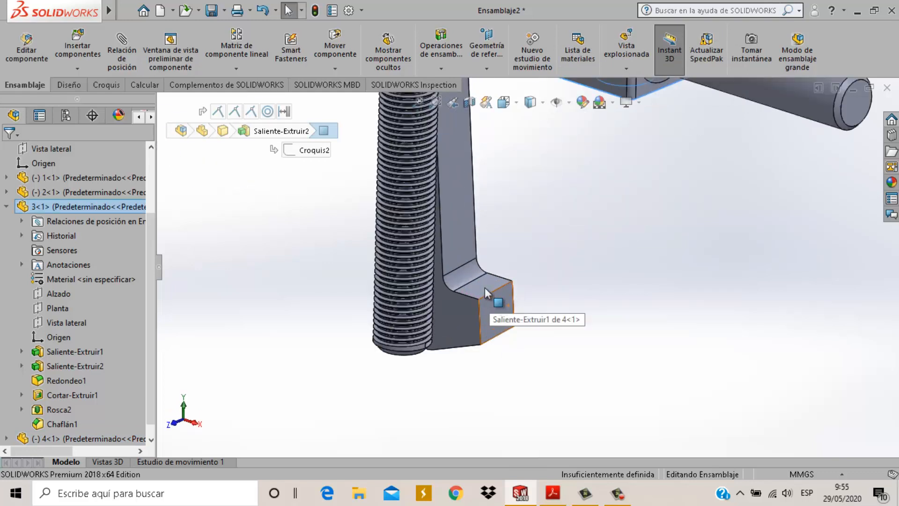
pyautogui.click(485, 288)
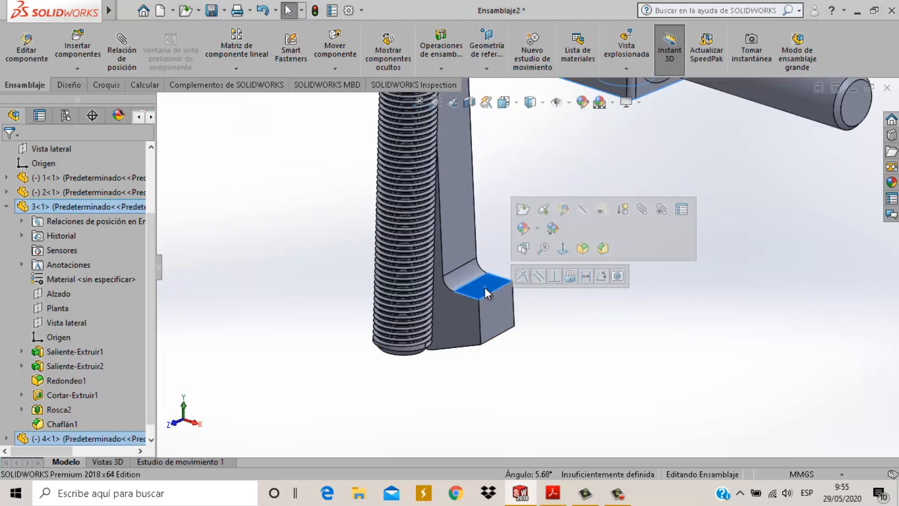
pyautogui.click(542, 274)
pyautogui.scroll(7, 575, 288)
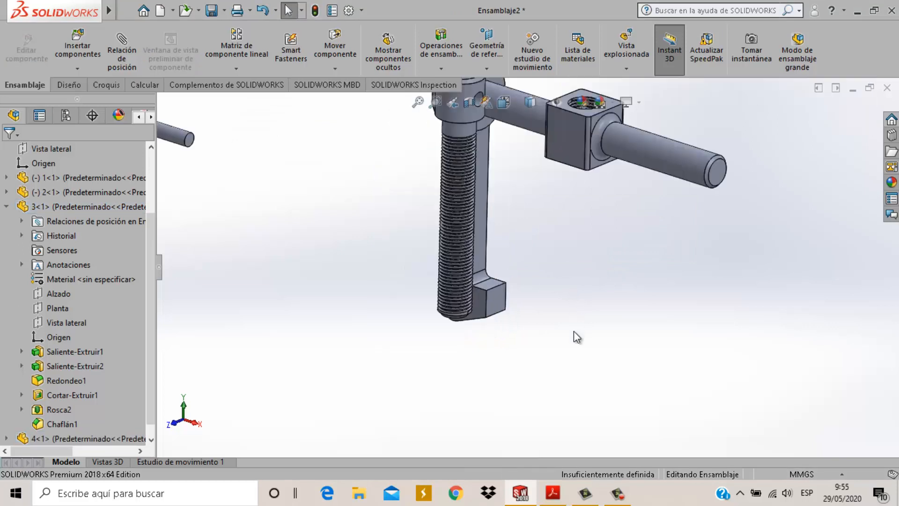
# Step: Slide the arm along the crossbar near the central block to check its movement with the parallel mate
pyautogui.scroll(-2, 501, 218)
pyautogui.scroll(1, 519, 227)
pyautogui.moveTo(496, 218); pyautogui.dragTo(449, 206, button='middle')
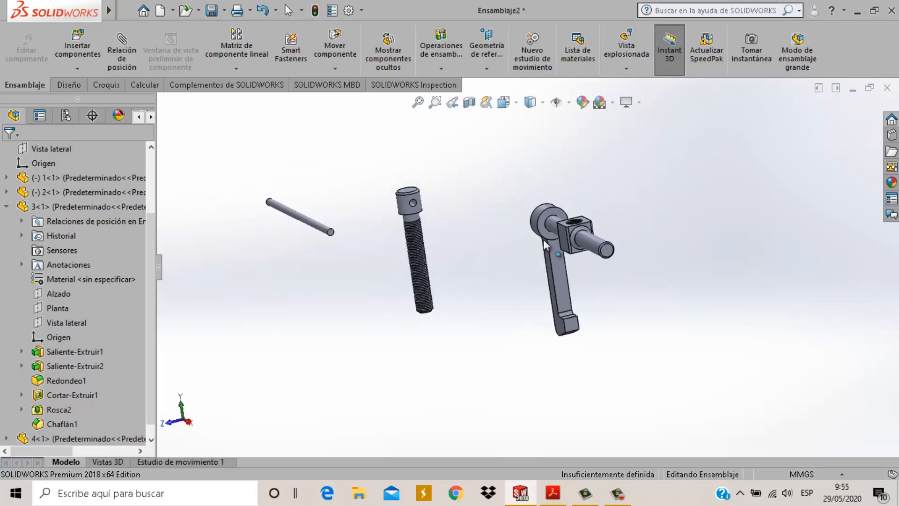
pyautogui.scroll(-3, 591, 242)
pyautogui.moveTo(521, 233); pyautogui.dragTo(588, 251)
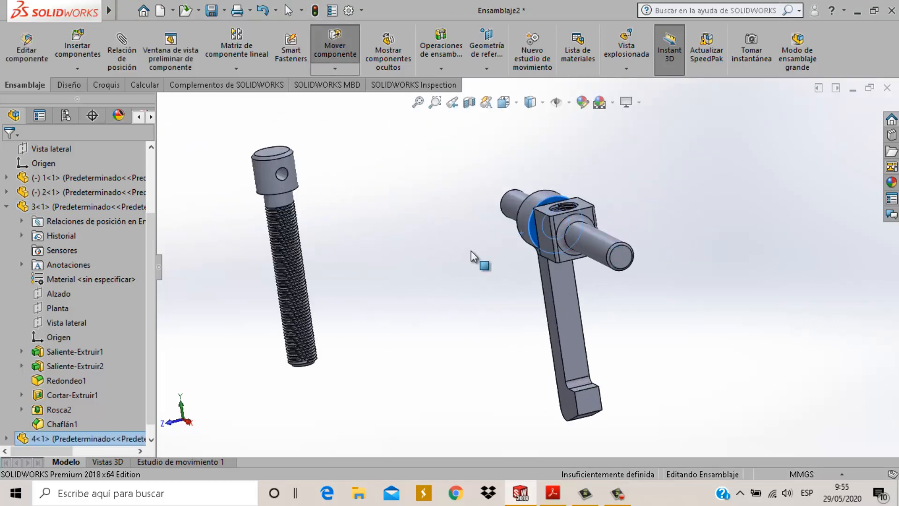
pyautogui.press('Escape')
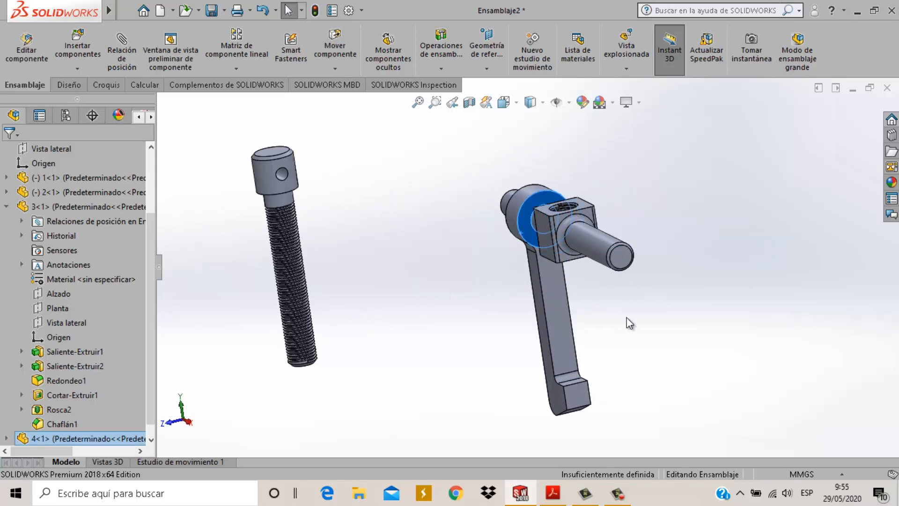
# Step: Switch to front view and slide the arm outward to the free end of its shaft
pyautogui.press('space')
pyautogui.click(336, 340)
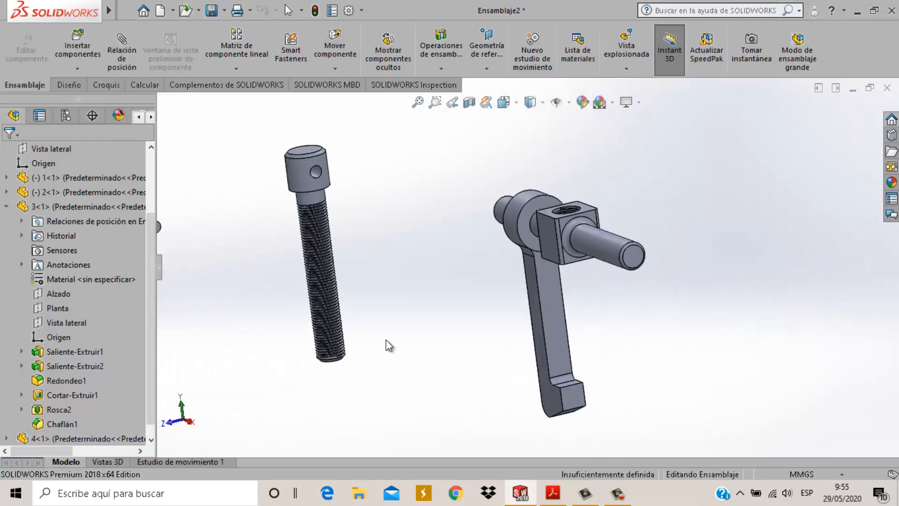
pyautogui.scroll(-3, 543, 263)
pyautogui.click(470, 239)
pyautogui.moveTo(468, 234); pyautogui.dragTo(385, 235)
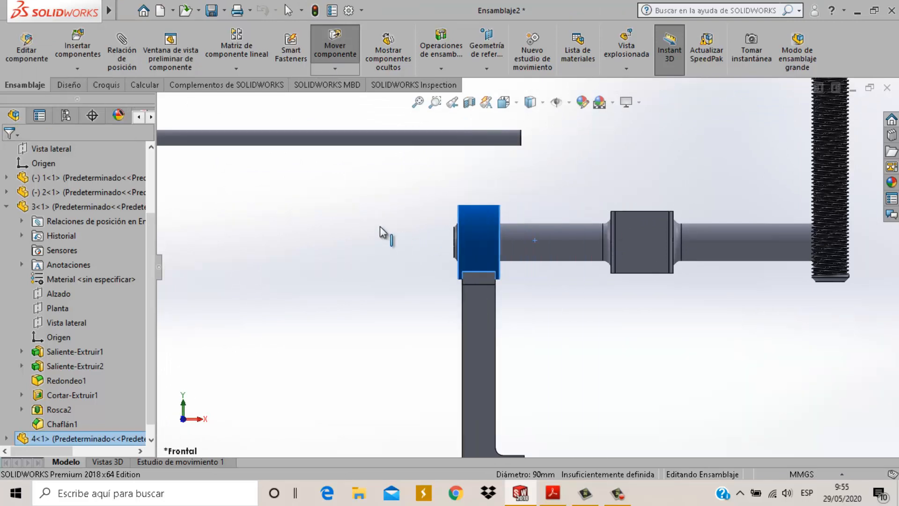
# Step: In isometric view, create a second copy of the arm and place it beyond the crossbar's opposite shaft
pyautogui.hotkey('ctrl', '7')
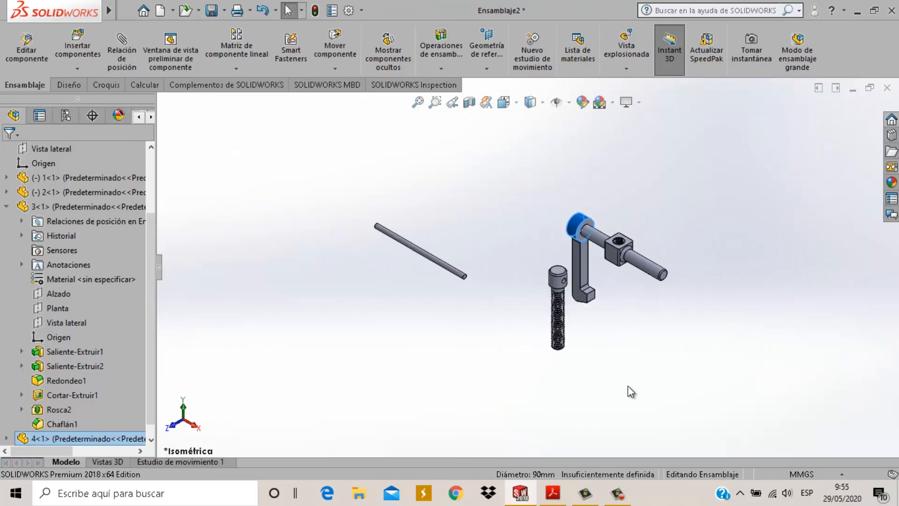
pyautogui.click(634, 282)
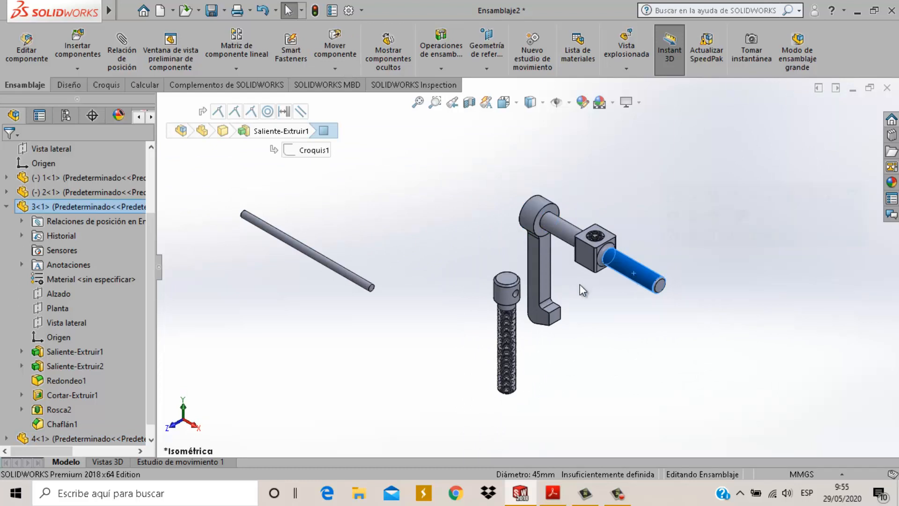
pyautogui.scroll(-2, 558, 213)
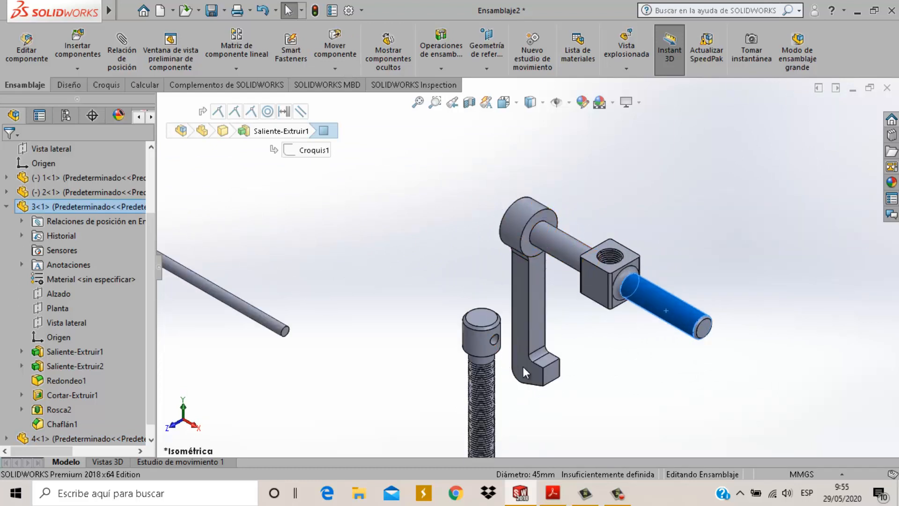
pyautogui.click(525, 236)
pyautogui.moveTo(525, 237); pyautogui.dragTo(576, 287)
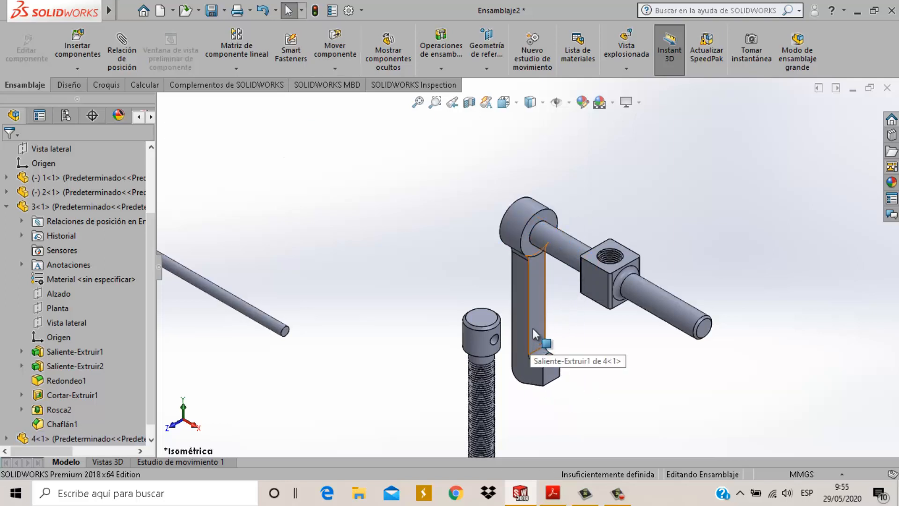
pyautogui.keyDown('ctrl'); pyautogui.moveTo(532, 328); pyautogui.dragTo(783, 287); pyautogui.keyUp('ctrl')
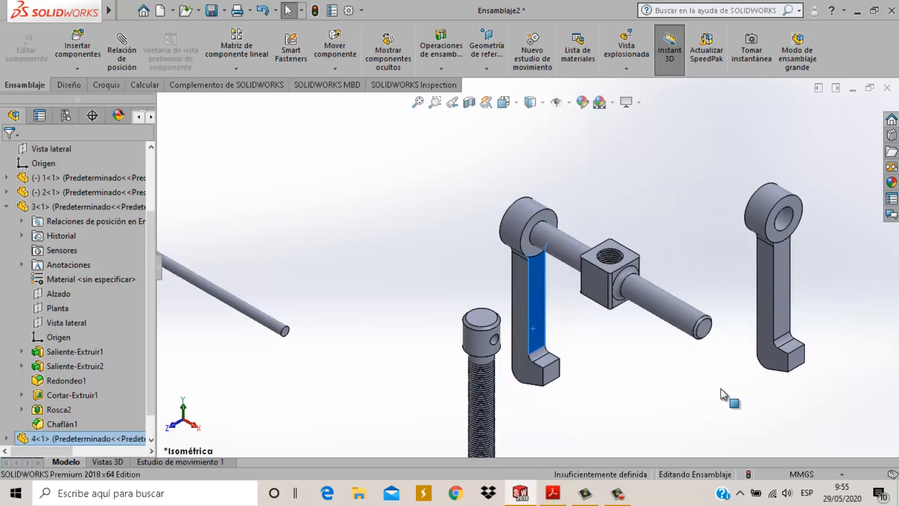
# Step: Delete the second copy of the arm beyond the crossbar's free shaft
pyautogui.click(678, 311)
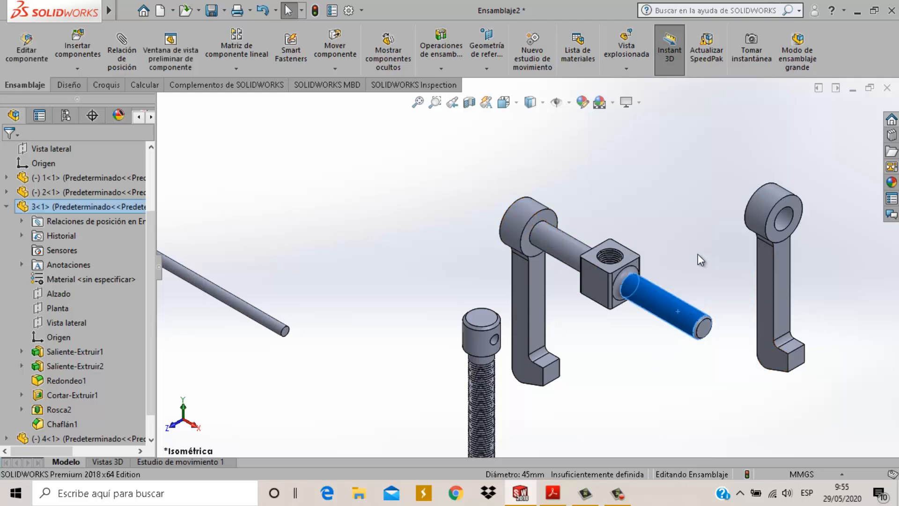
pyautogui.click(760, 292)
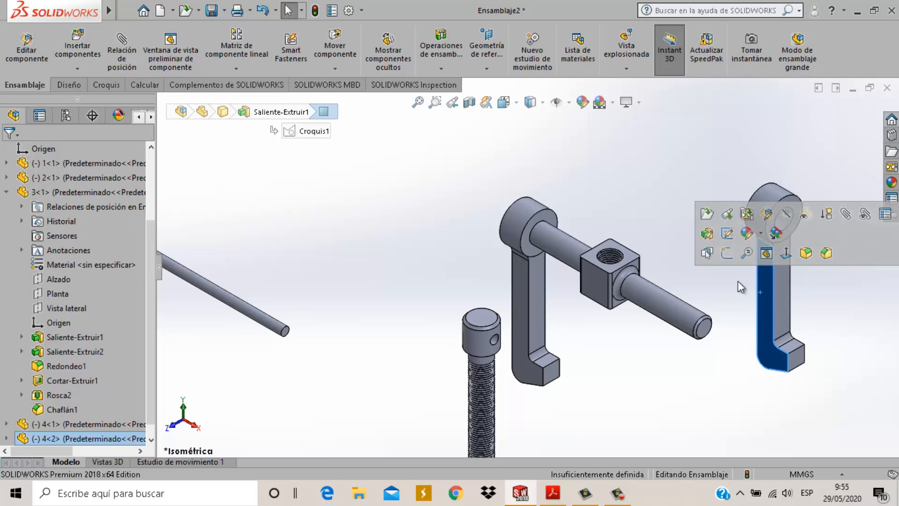
pyautogui.press('Delete')
pyautogui.press('Return')
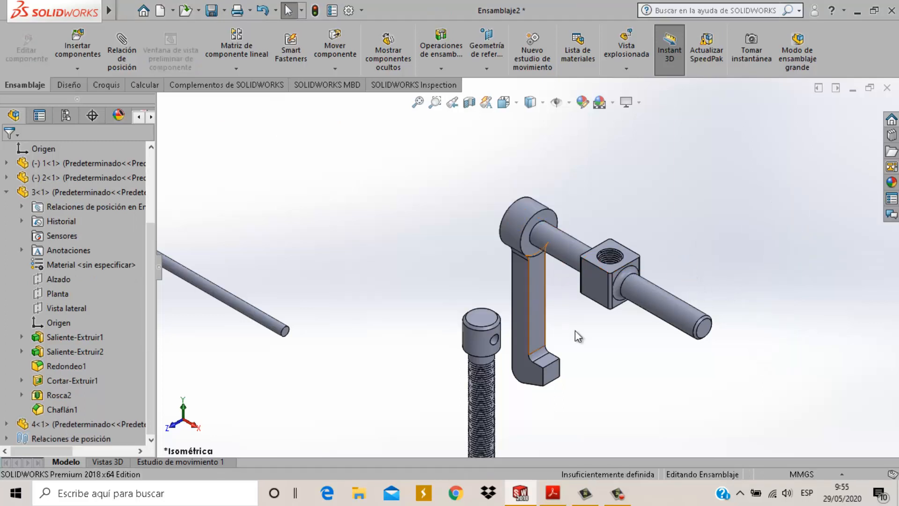
# Step: Mirror the arm about the assembly's Vista lateral plane to create the opposite arm on the crossbar
pyautogui.click(237, 68)
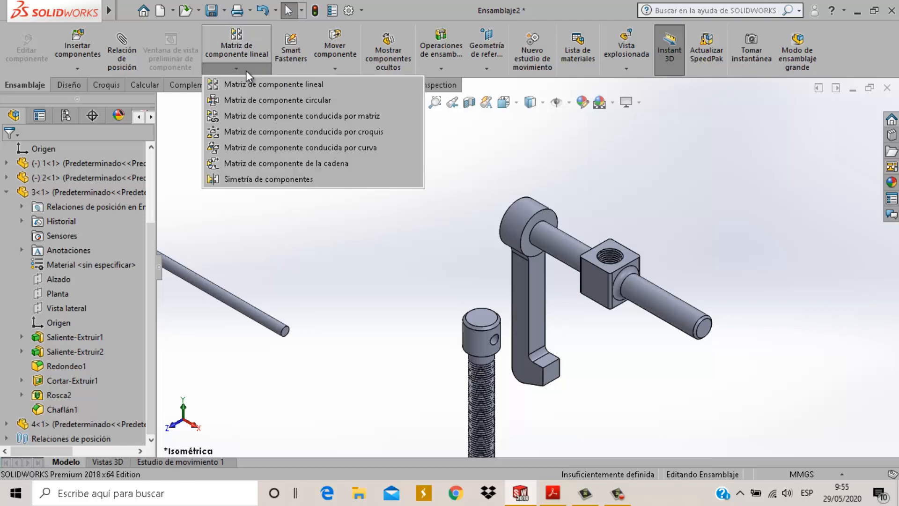
pyautogui.click(305, 183)
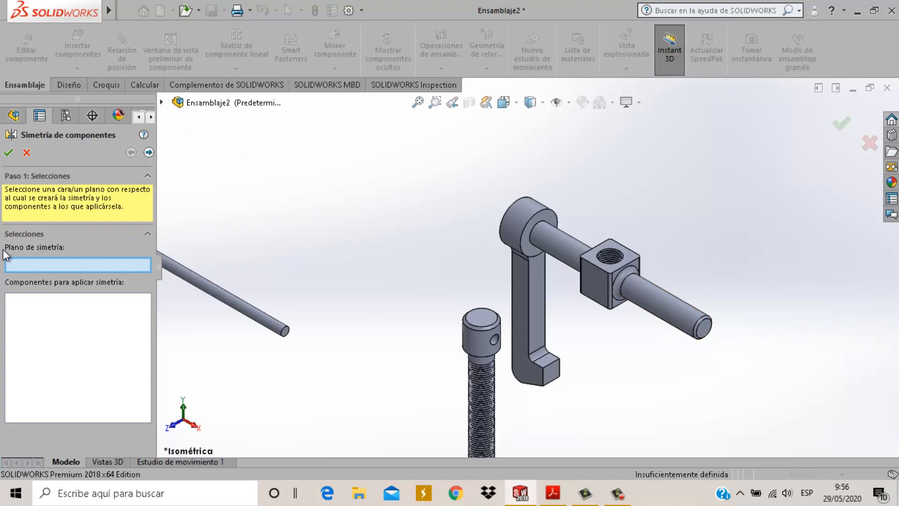
pyautogui.click(162, 102)
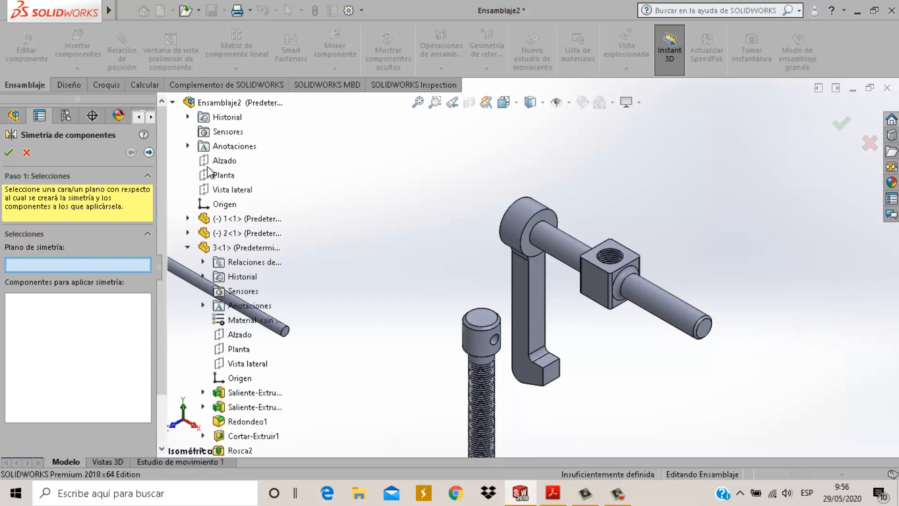
pyautogui.click(233, 190)
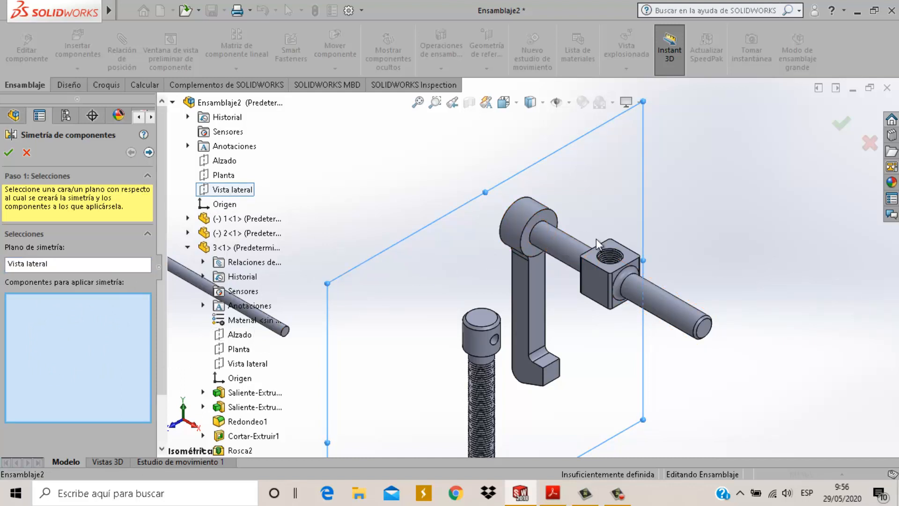
pyautogui.click(515, 226)
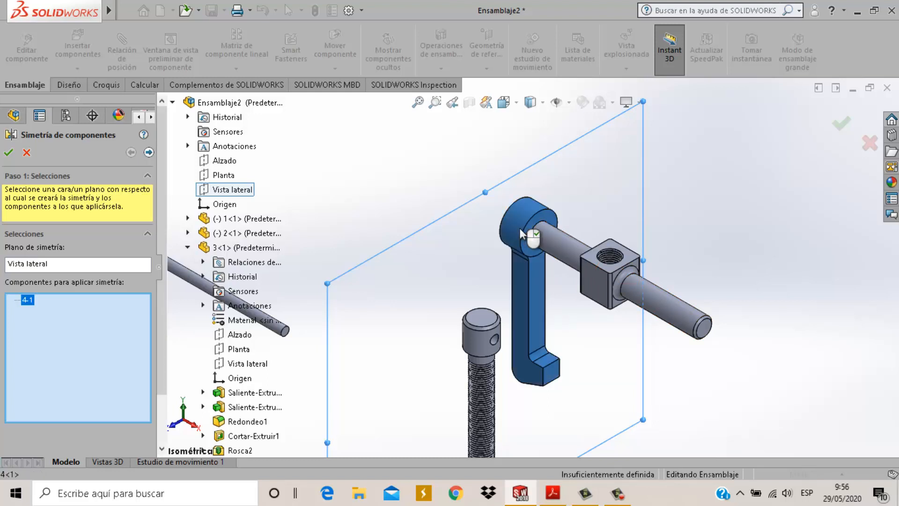
pyautogui.moveTo(671, 320); pyautogui.dragTo(645, 367, button='middle')
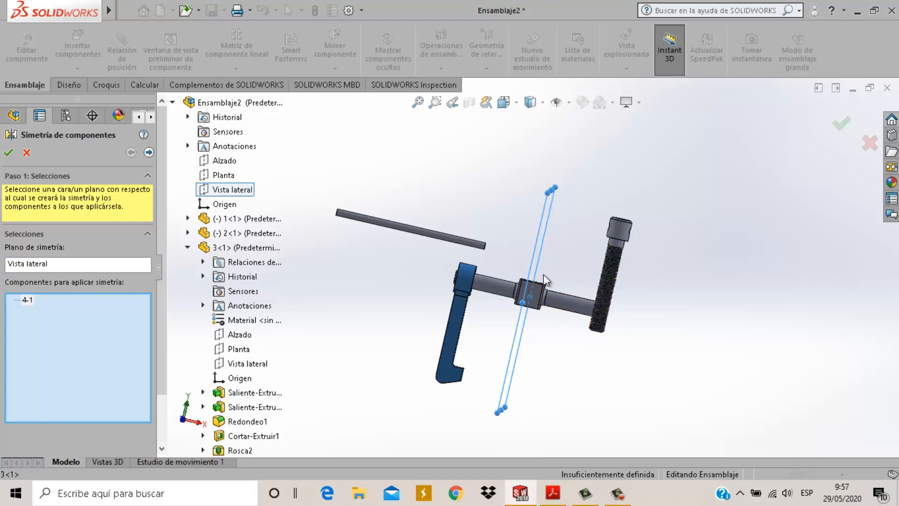
pyautogui.moveTo(527, 288); pyautogui.dragTo(529, 317, button='middle')
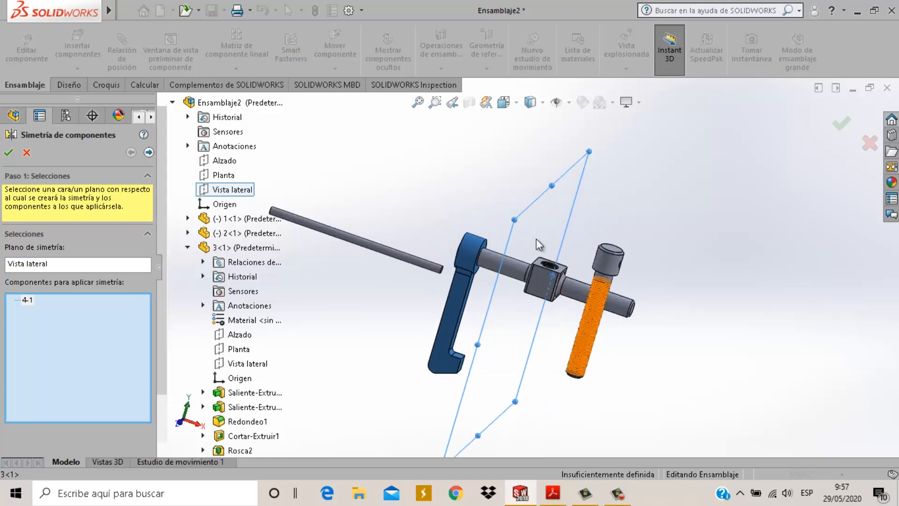
pyautogui.scroll(3, 521, 361)
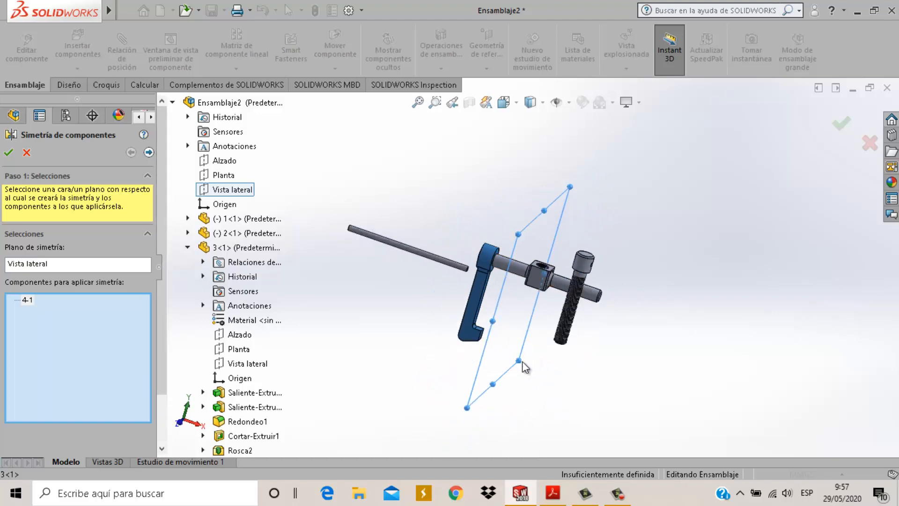
pyautogui.moveTo(522, 361); pyautogui.dragTo(477, 328, button='middle')
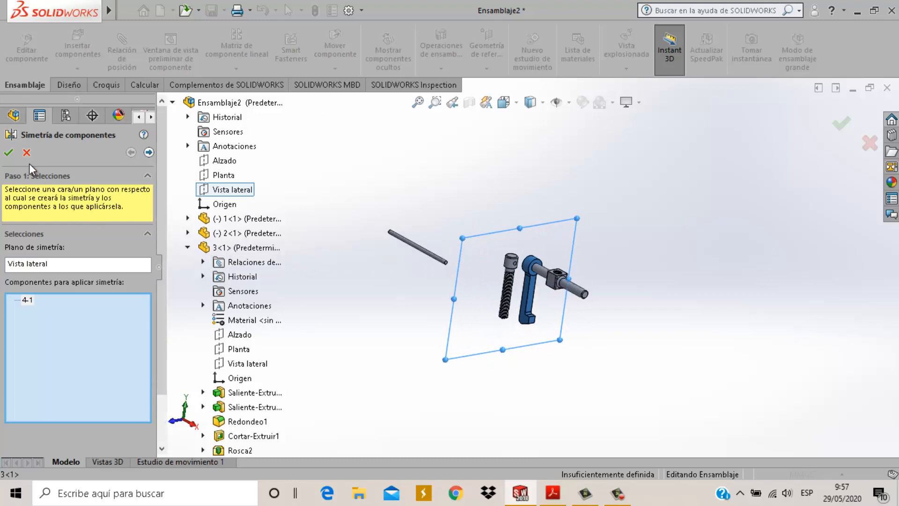
pyautogui.click(8, 152)
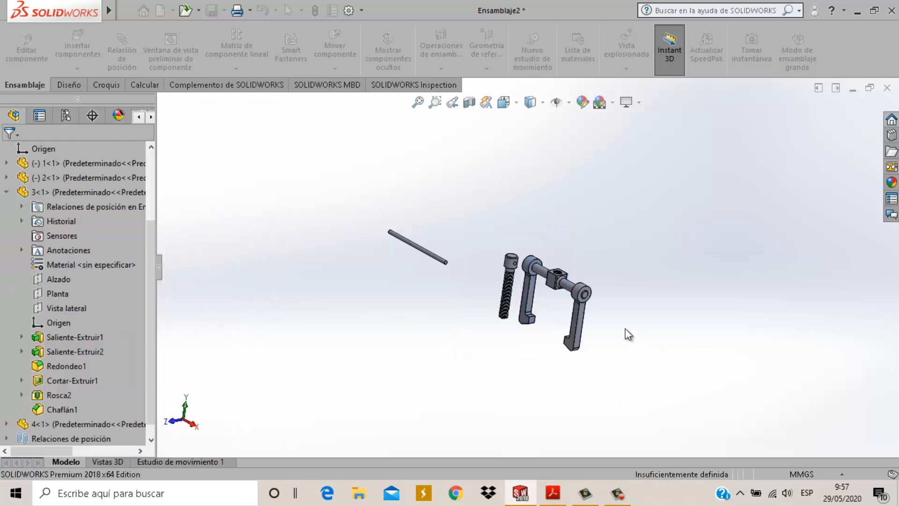
pyautogui.scroll(-5, 604, 309)
pyautogui.scroll(-3, 539, 313)
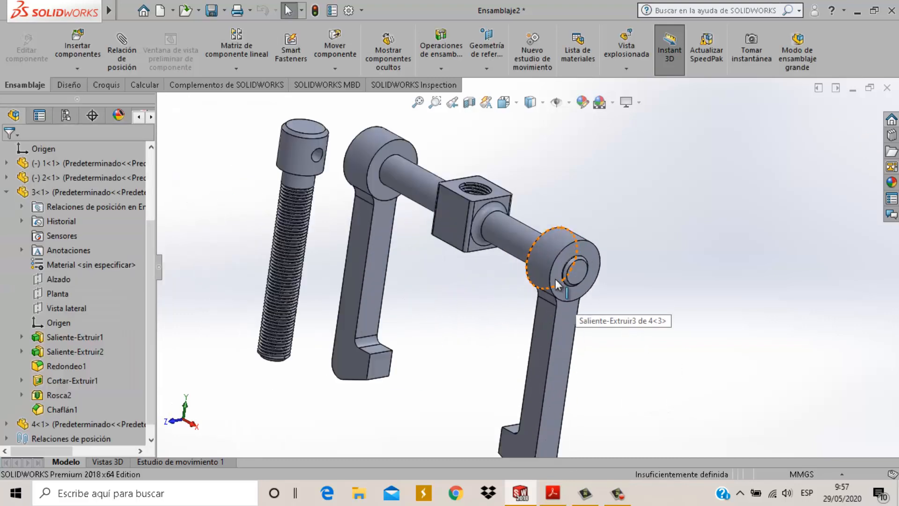
# Step: In front view, slide the original arm inward to the crossbar's central block, and return to isometric view
pyautogui.hotkey('ctrl', '7')
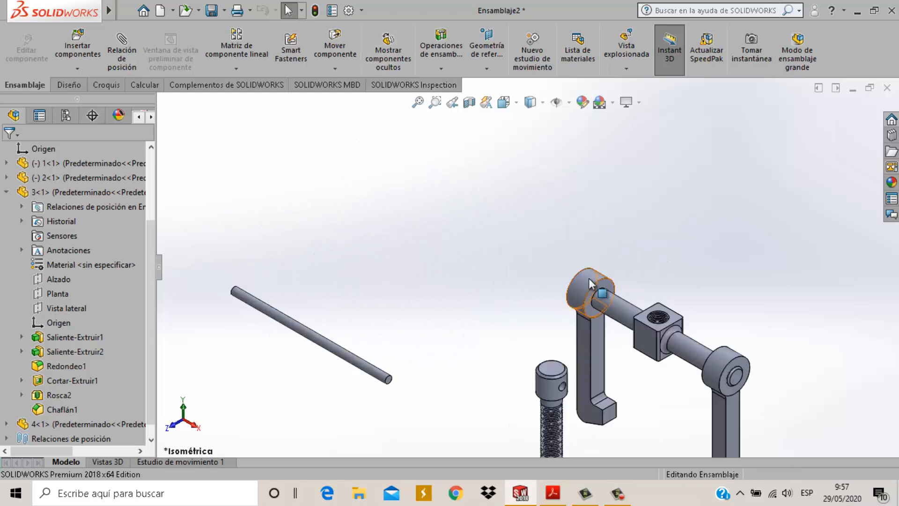
pyautogui.moveTo(590, 279); pyautogui.dragTo(561, 276)
pyautogui.press('space')
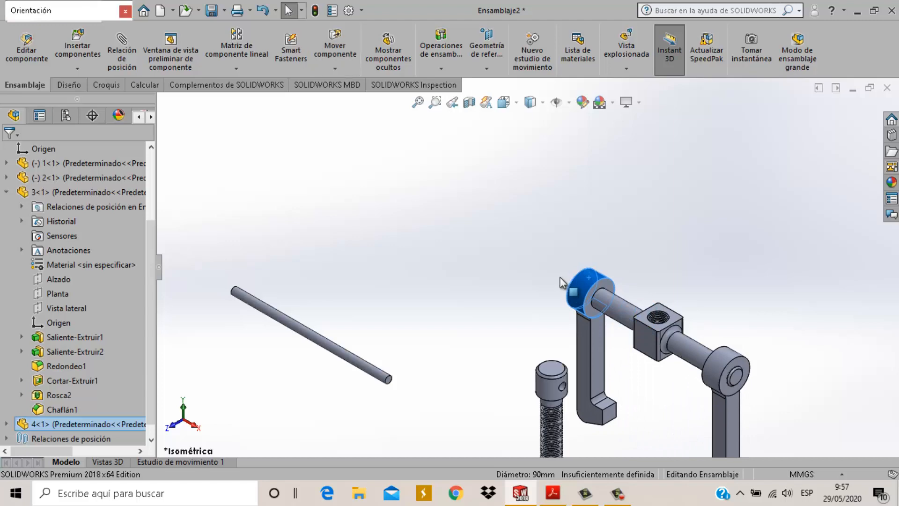
pyautogui.click(375, 356)
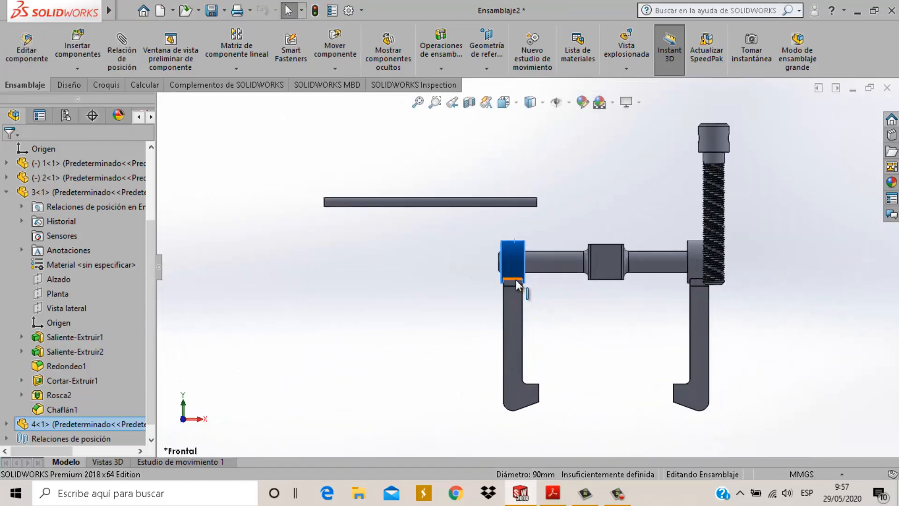
pyautogui.moveTo(532, 272); pyautogui.dragTo(574, 260)
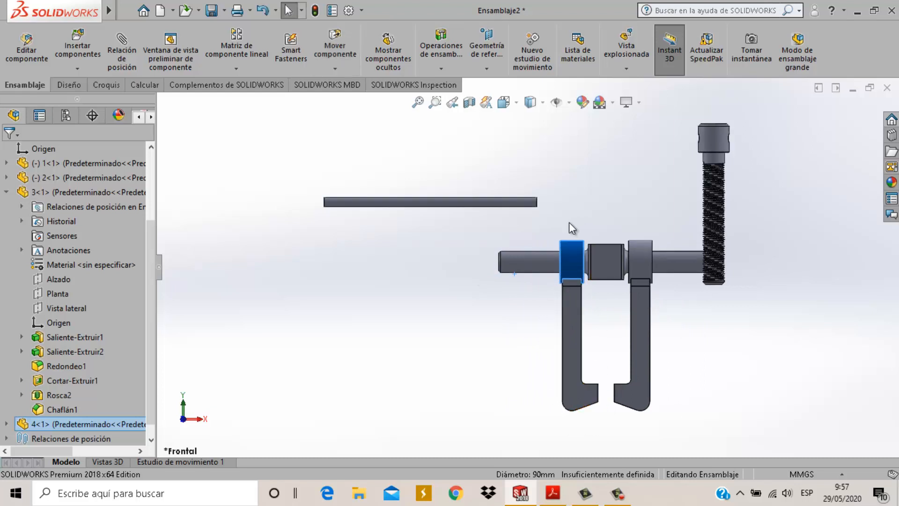
pyautogui.click(712, 363)
pyautogui.hotkey('ctrl', '7')
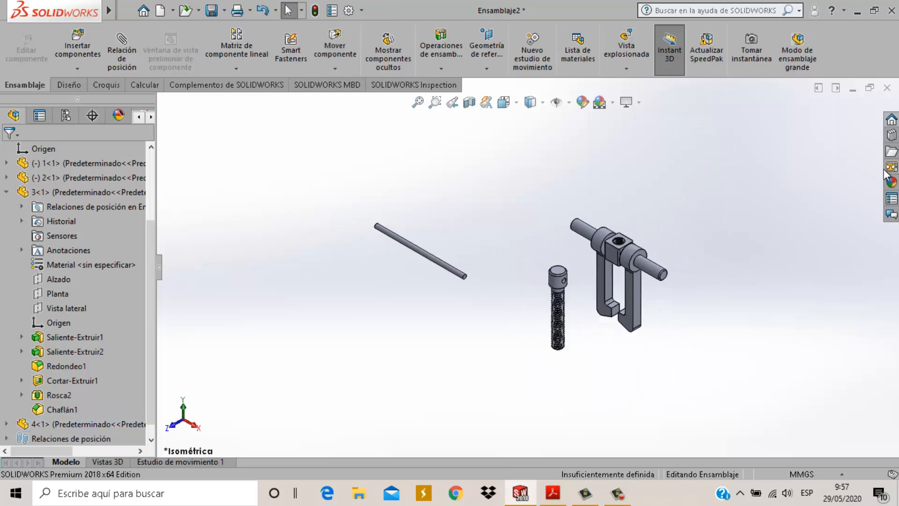
# Step: Move the threaded screw above the crossbar, beside the central block's threaded hole
pyautogui.scroll(-3, 640, 298)
pyautogui.moveTo(479, 286); pyautogui.dragTo(634, 182)
pyautogui.scroll(-4, 557, 243)
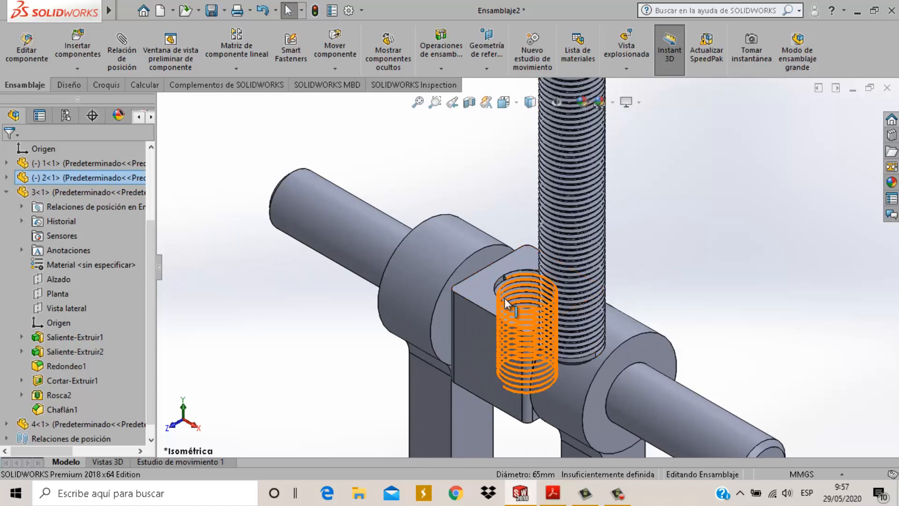
pyautogui.scroll(3, 516, 310)
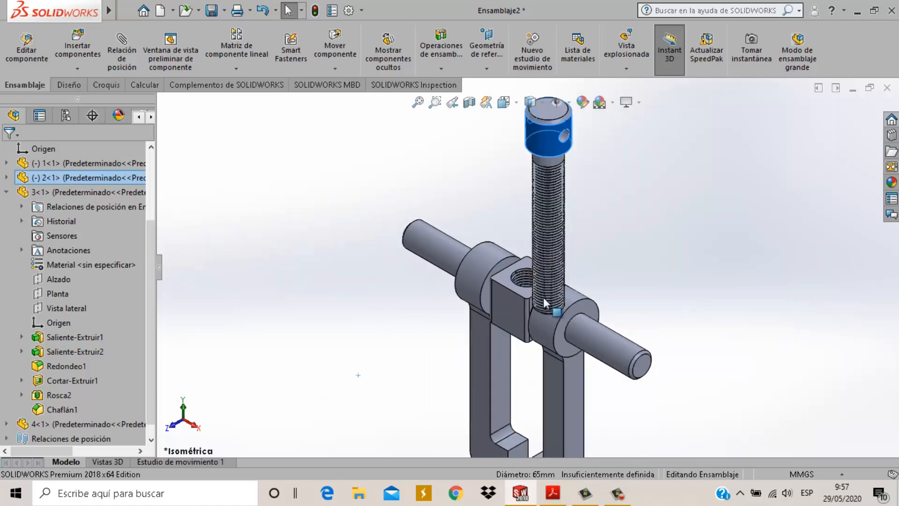
pyautogui.scroll(2, 552, 297)
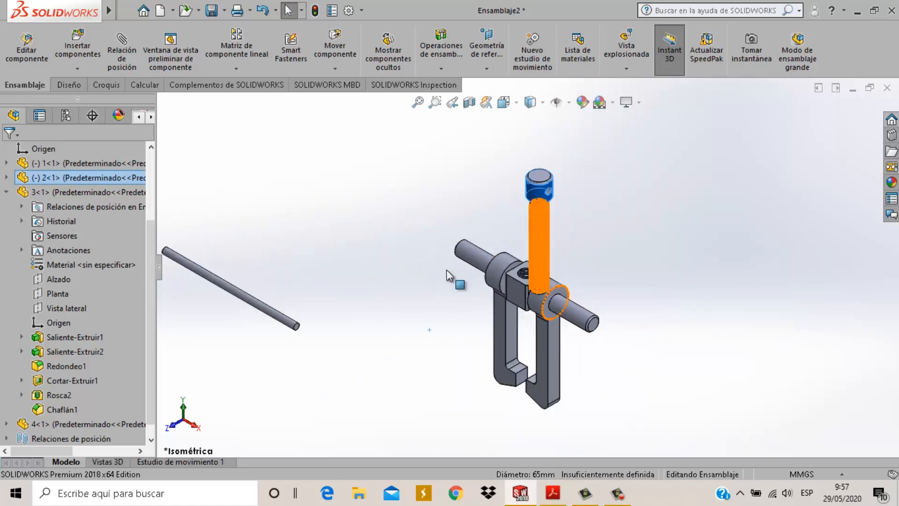
# Step: Add a concentric mate between the screw's shank and the threaded hole in the crossbar's central block
pyautogui.scroll(-4, 503, 218)
pyautogui.click(533, 226)
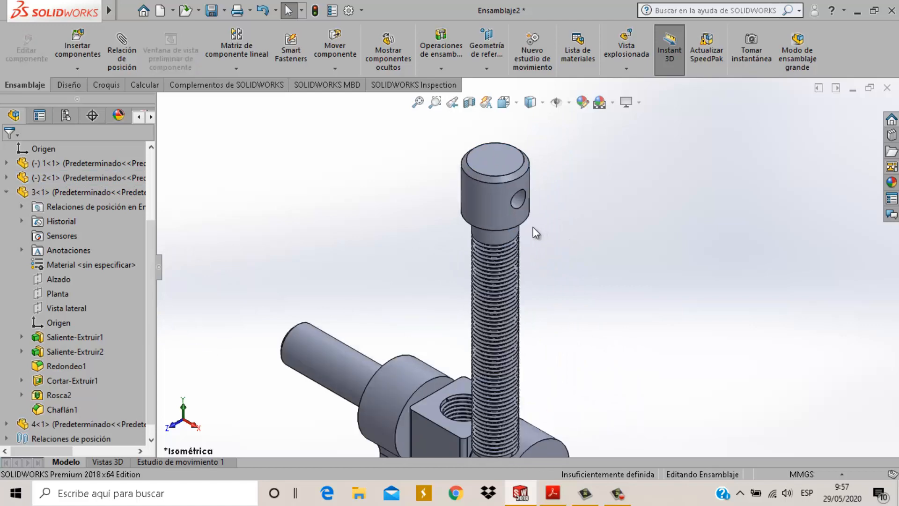
pyautogui.scroll(-2, 533, 227)
pyautogui.click(491, 240)
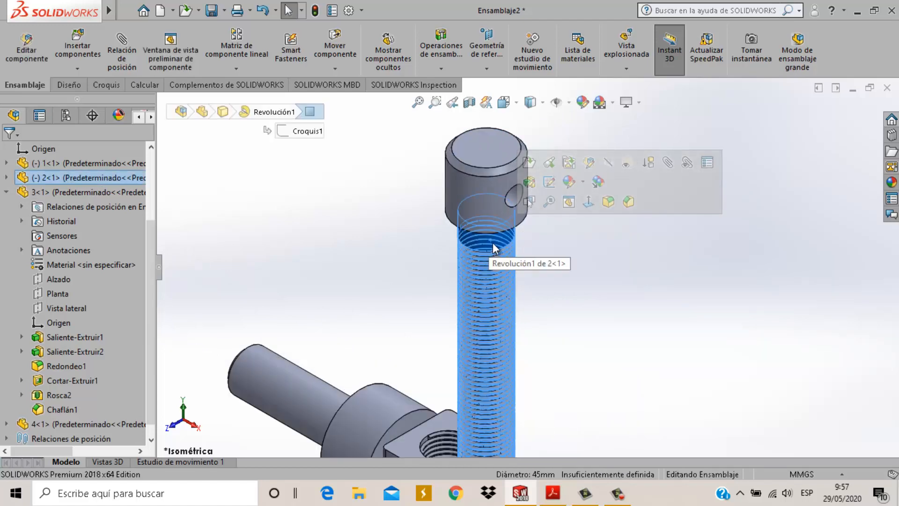
pyautogui.scroll(-3, 468, 370)
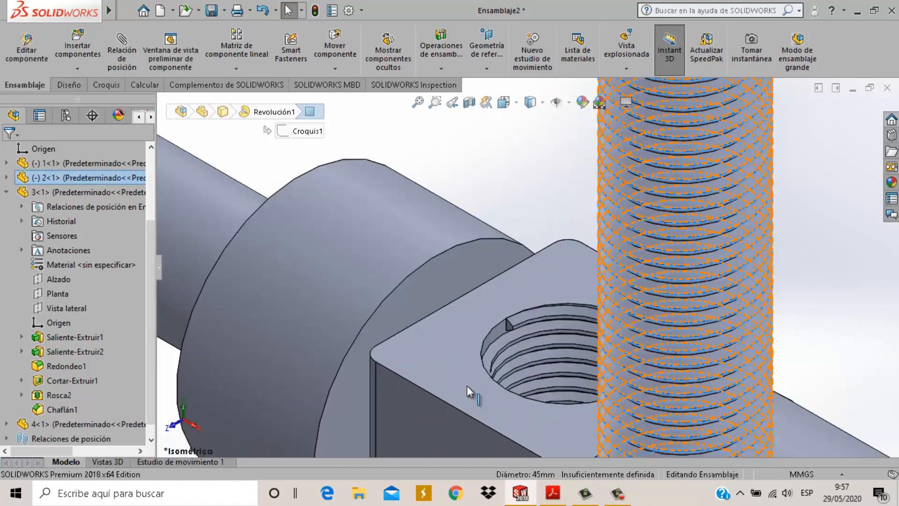
pyautogui.keyDown('ctrl'); pyautogui.click(482, 345); pyautogui.keyUp('ctrl')
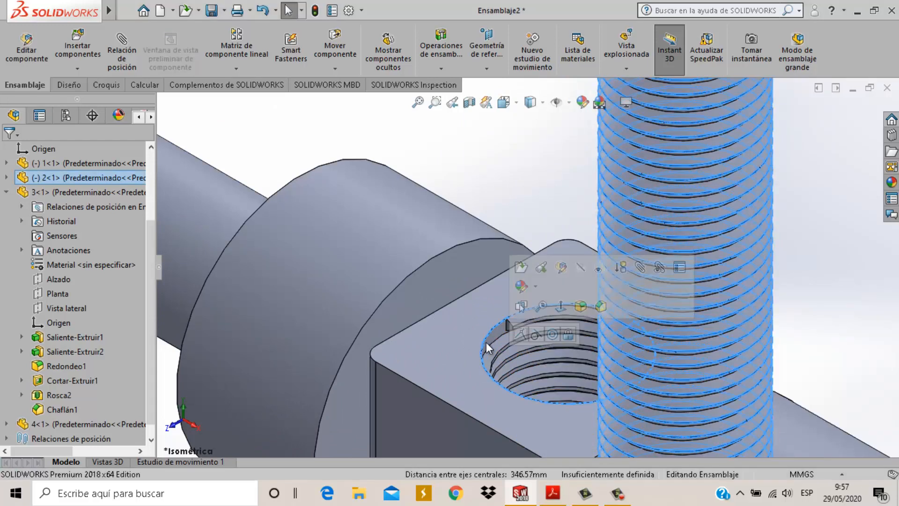
pyautogui.click(552, 334)
pyautogui.scroll(5, 680, 333)
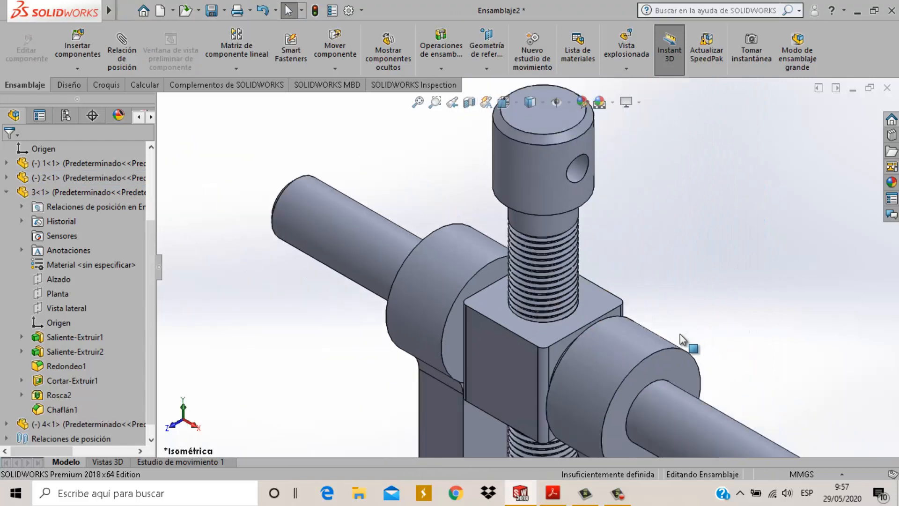
# Step: Turn and raise the screw within the central block's threaded hole
pyautogui.moveTo(536, 213); pyautogui.dragTo(592, 290)
pyautogui.scroll(3, 594, 287)
pyautogui.scroll(2, 437, 282)
pyautogui.scroll(-2, 568, 234)
pyautogui.click(568, 233)
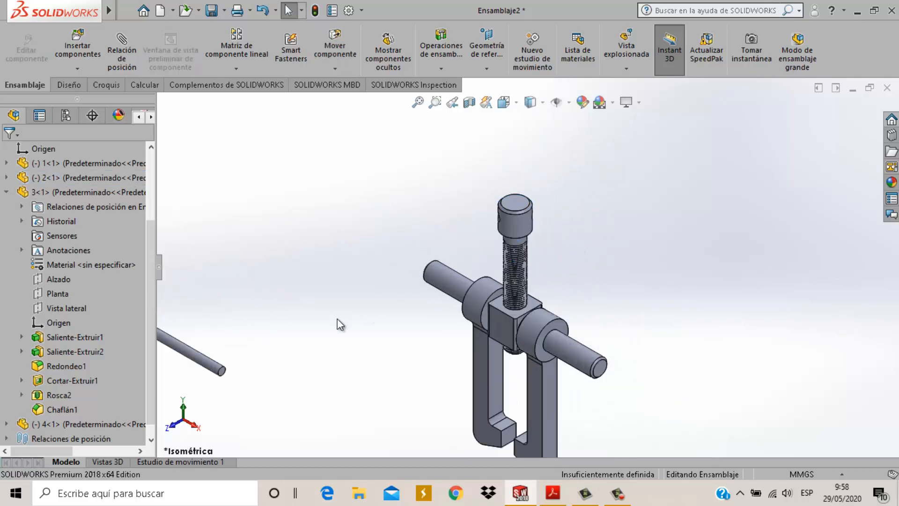
# Step: Bring the loose rod next to the screw head and mate it concentric with the head's cross hole
pyautogui.moveTo(213, 370); pyautogui.dragTo(549, 222)
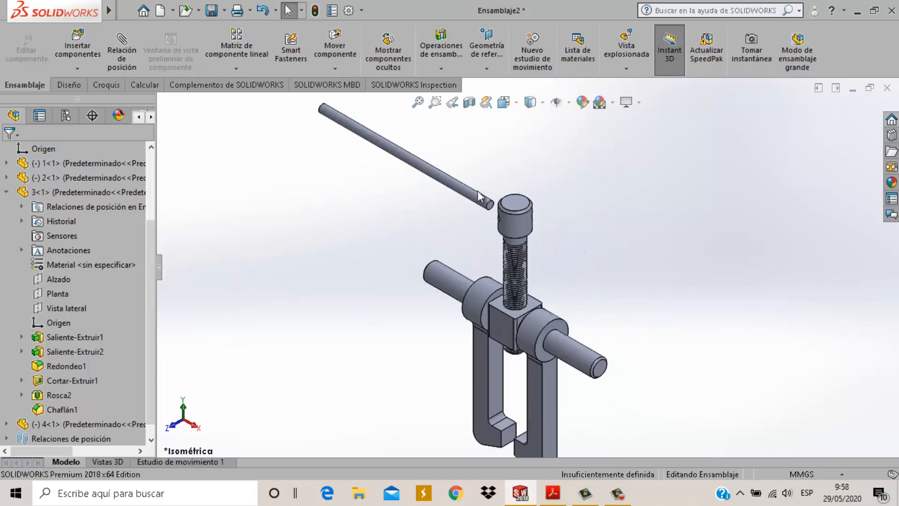
pyautogui.scroll(-3, 482, 239)
pyautogui.scroll(-2, 483, 236)
pyautogui.click(510, 198)
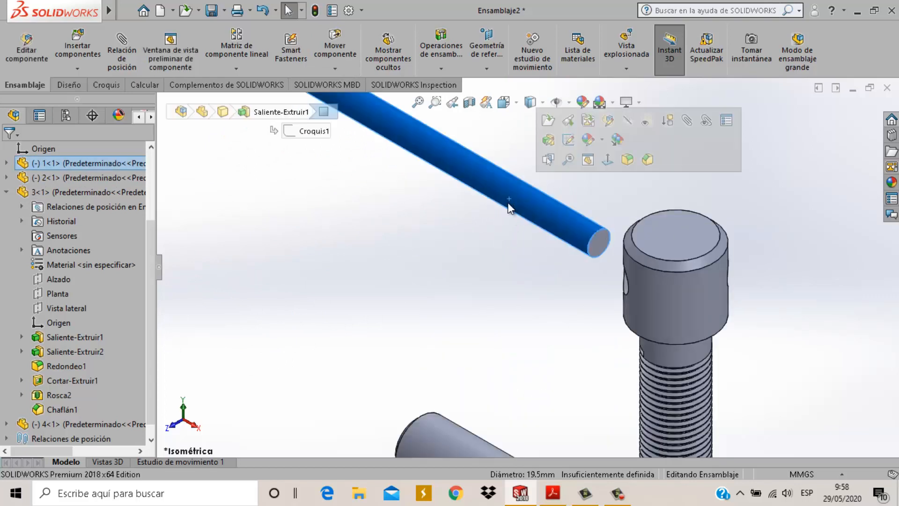
pyautogui.moveTo(569, 373); pyautogui.dragTo(789, 277, button='middle')
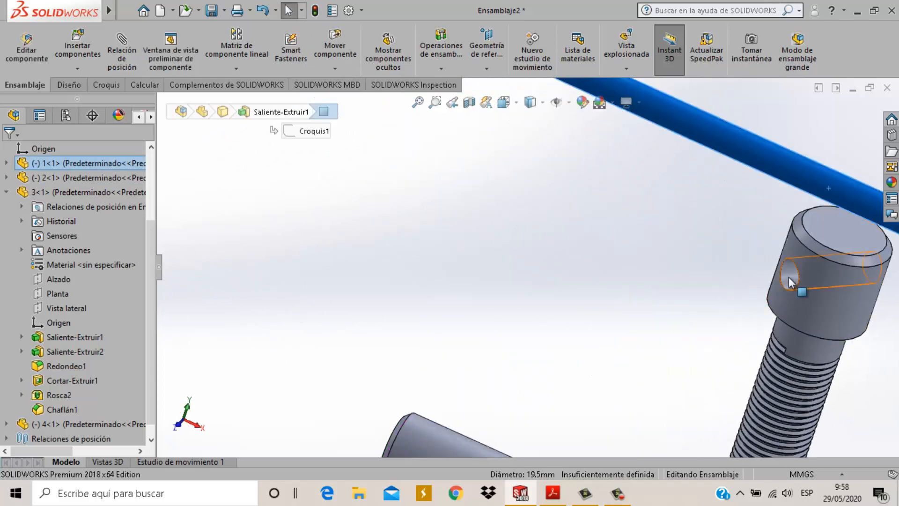
pyautogui.keyDown('ctrl'); pyautogui.click(790, 280); pyautogui.keyUp('ctrl')
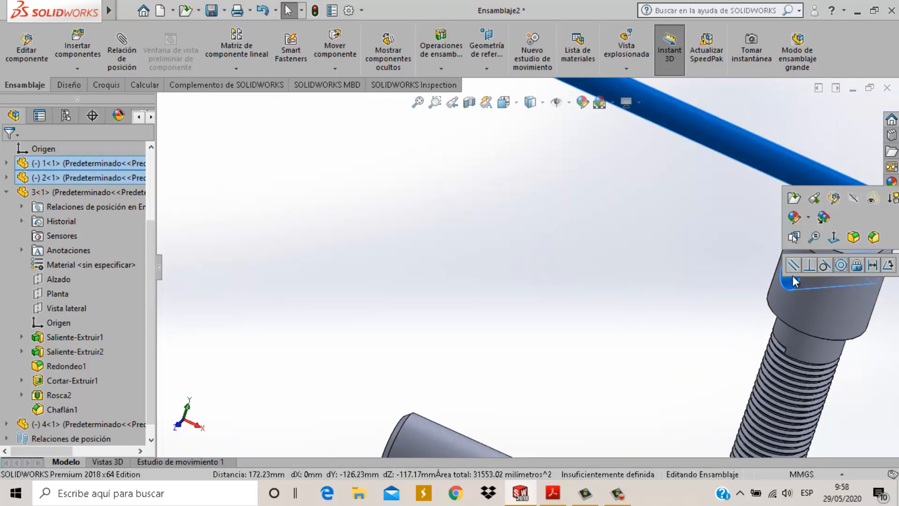
pyautogui.click(841, 265)
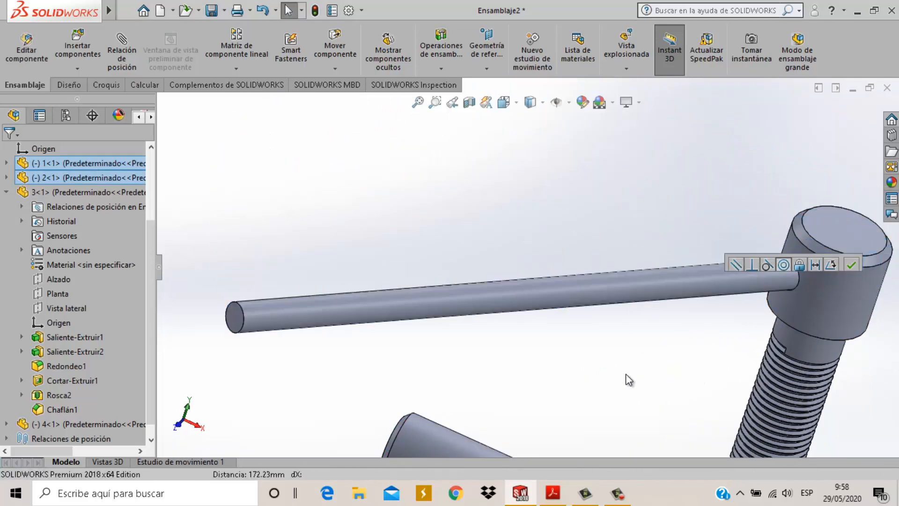
# Step: Slide the rod through the screw head until its end protrudes on the far side
pyautogui.scroll(2, 627, 380)
pyautogui.moveTo(565, 276); pyautogui.dragTo(646, 249)
pyautogui.moveTo(674, 274); pyautogui.dragTo(625, 267, button='middle')
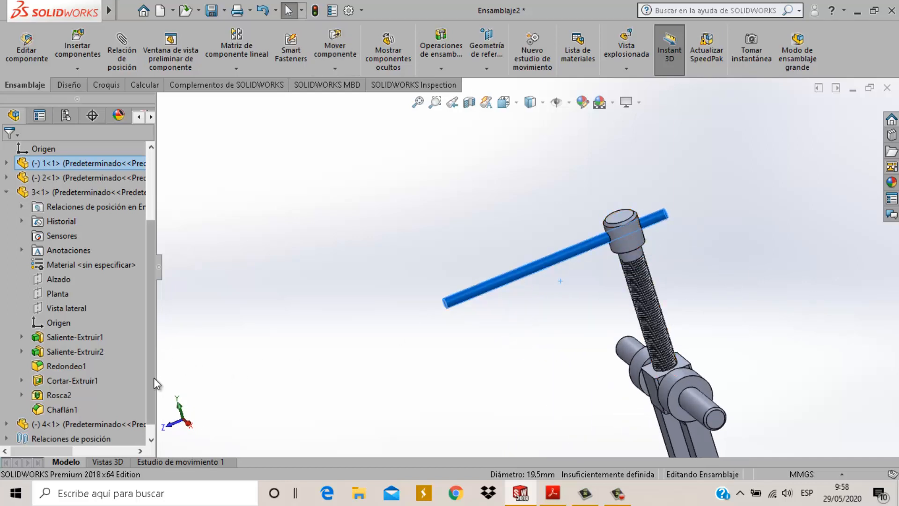
pyautogui.scroll(-1, 155, 381)
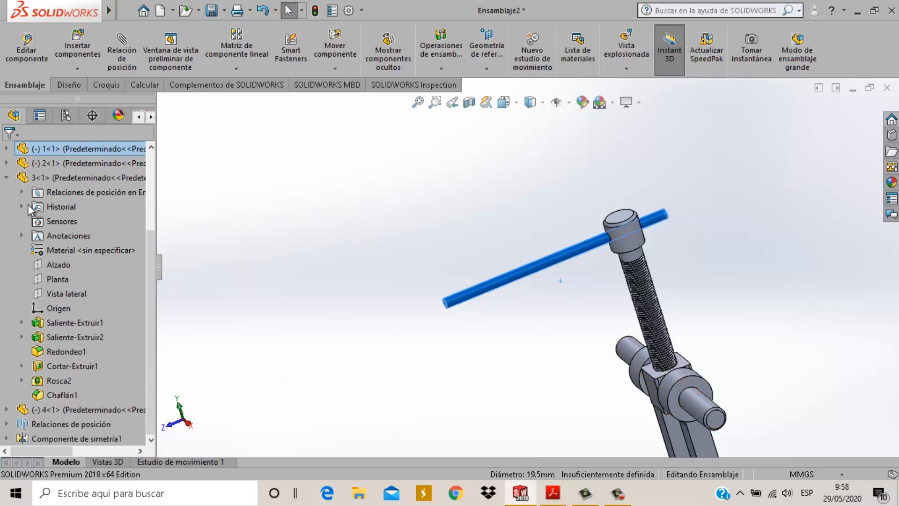
# Step: Centre the handle rod in the screw head with a coincident mate between the Vista lateral planes of parts 1 and 2
pyautogui.click(7, 178)
pyautogui.click(265, 327)
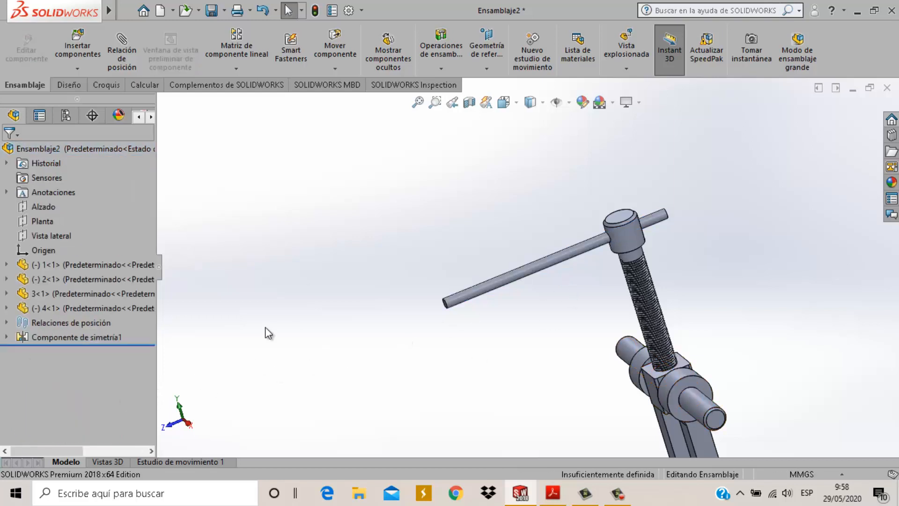
pyautogui.click(628, 236)
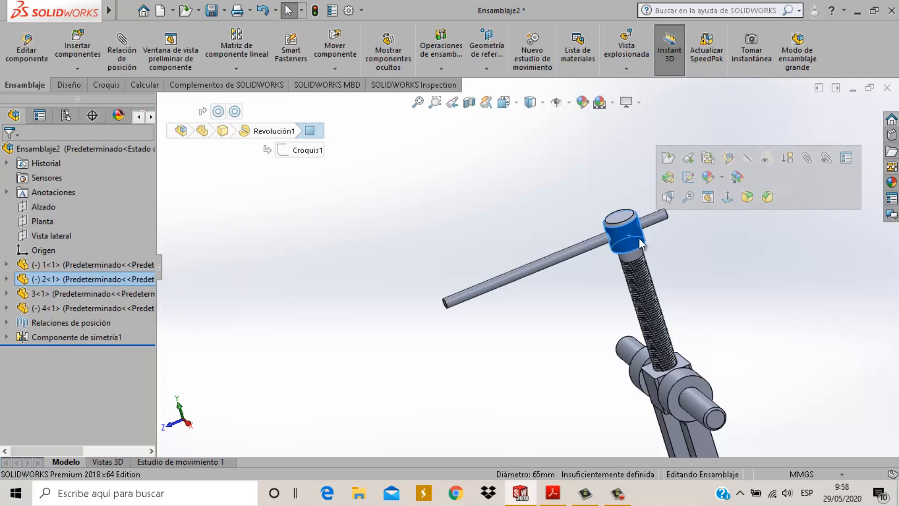
pyautogui.click(6, 279)
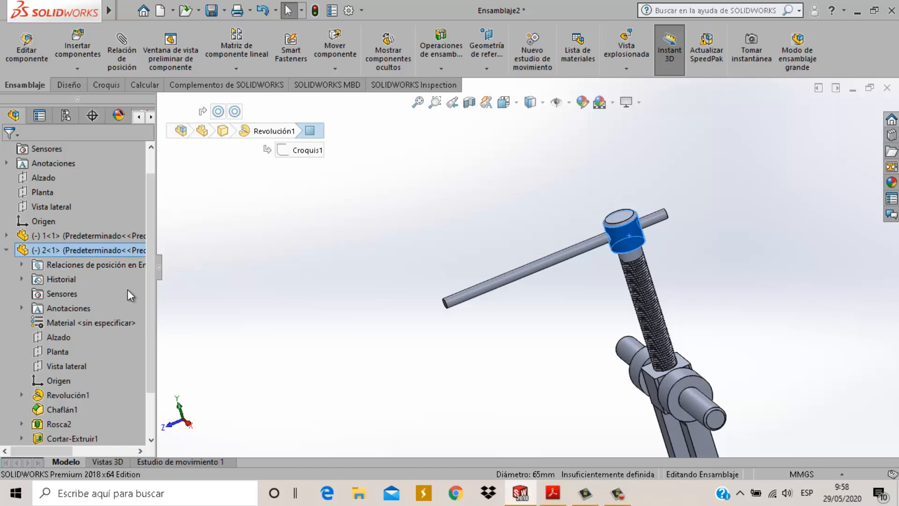
pyautogui.click(506, 282)
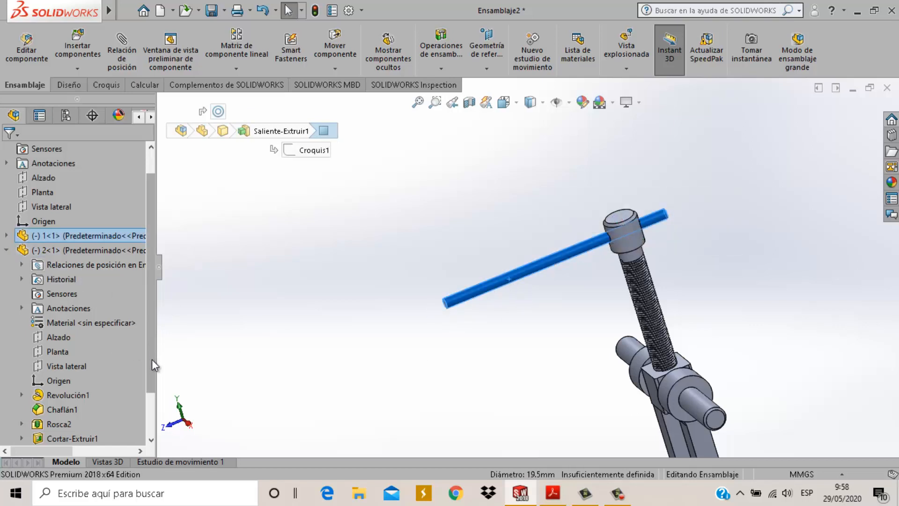
pyautogui.moveTo(152, 358); pyautogui.dragTo(150, 409)
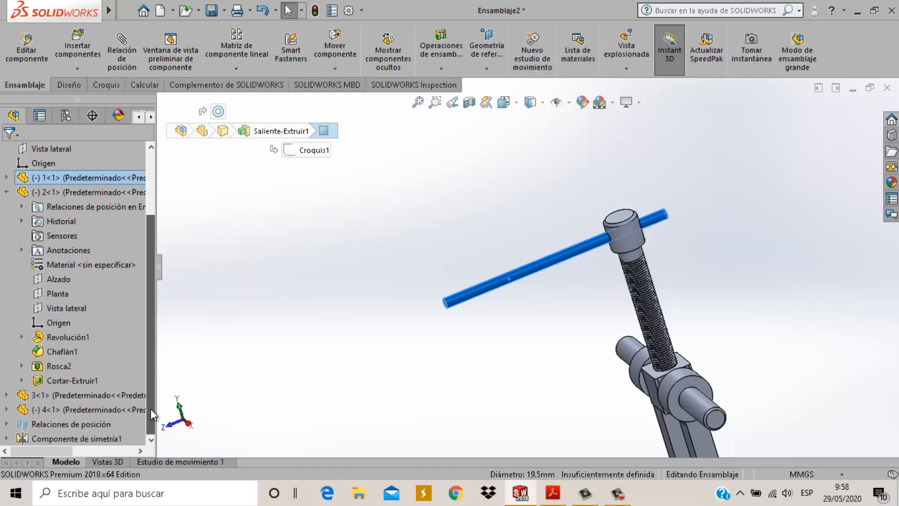
pyautogui.click(6, 178)
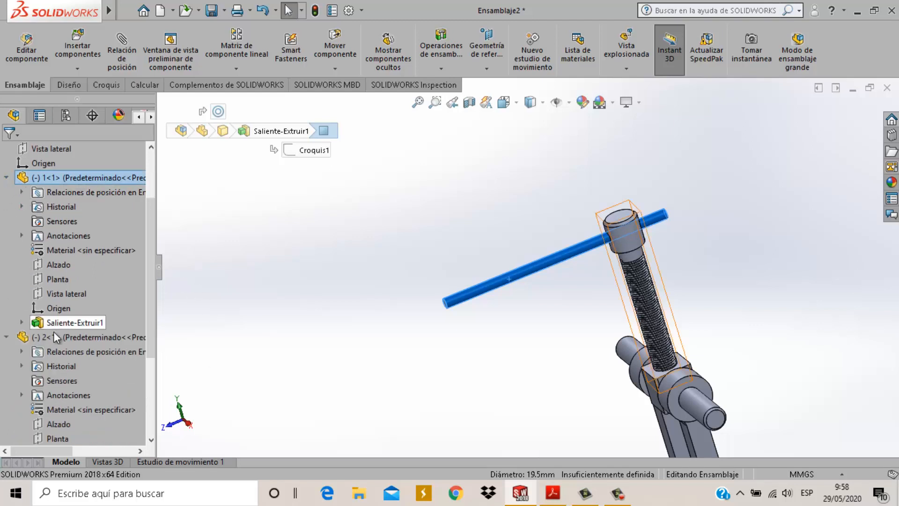
pyautogui.click(228, 308)
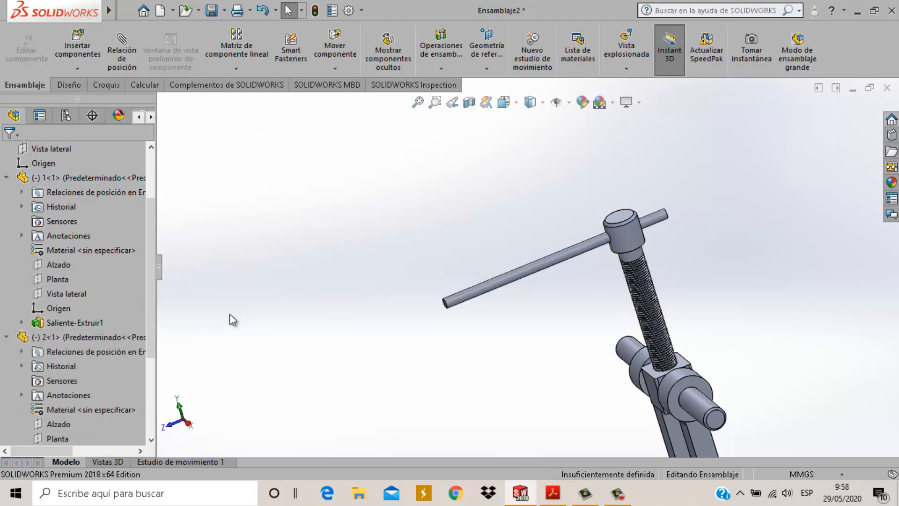
pyautogui.click(79, 295)
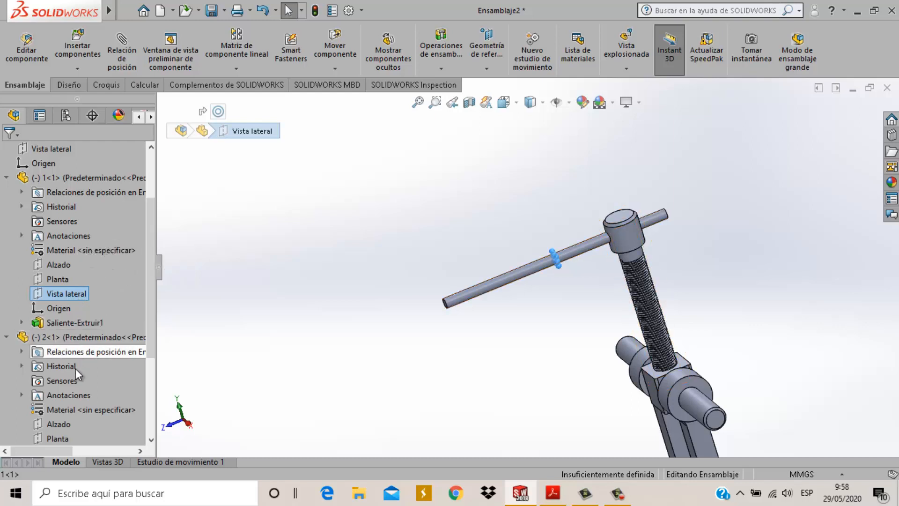
pyautogui.scroll(-1, 70, 425)
pyautogui.keyDown('ctrl'); pyautogui.click(66, 410); pyautogui.keyUp('ctrl')
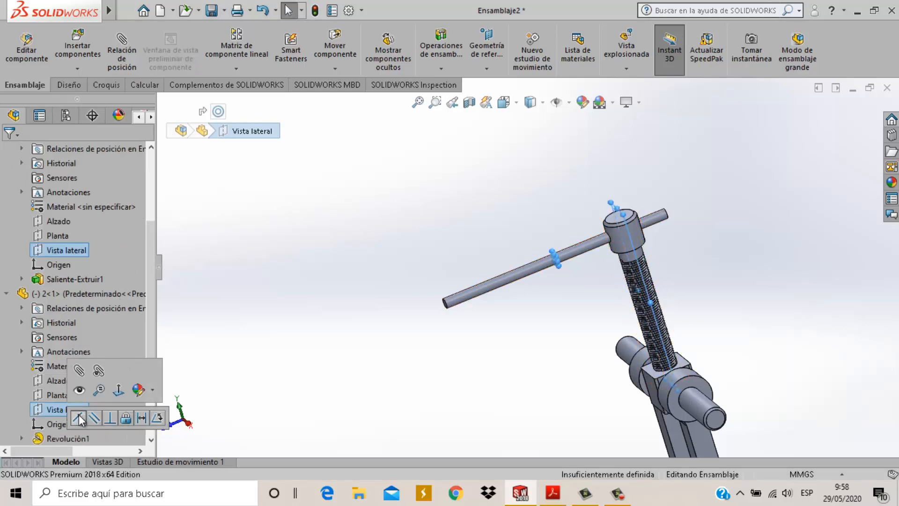
pyautogui.click(78, 416)
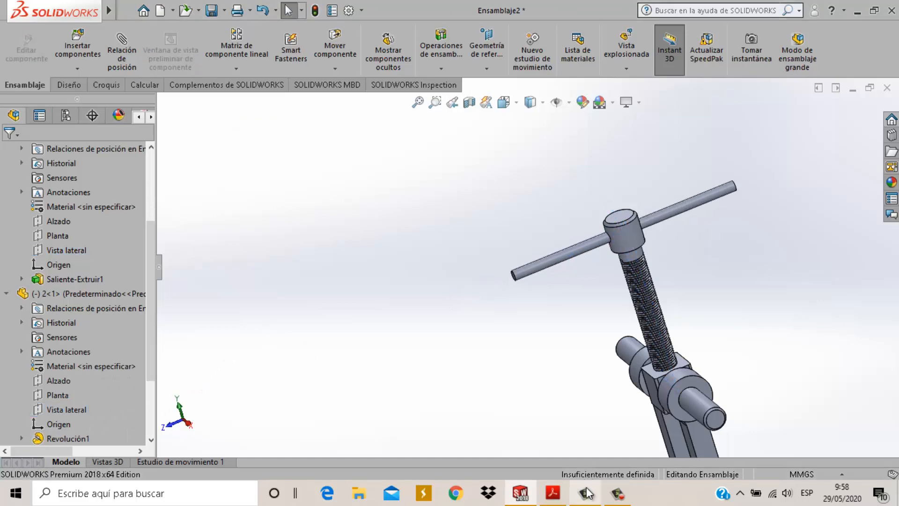
# Step: Show the assembly in isometric view and collapse the expanded component structures
pyautogui.click(587, 496)
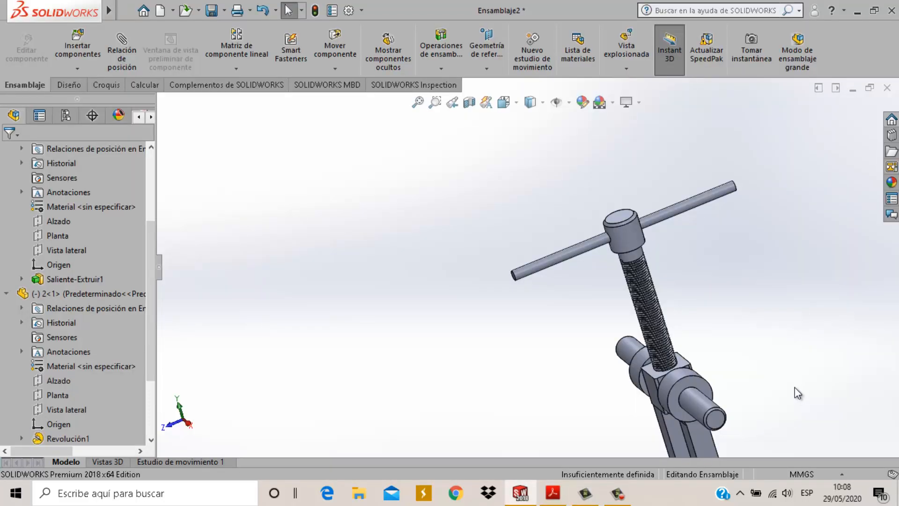
pyautogui.hotkey('ctrl', '7')
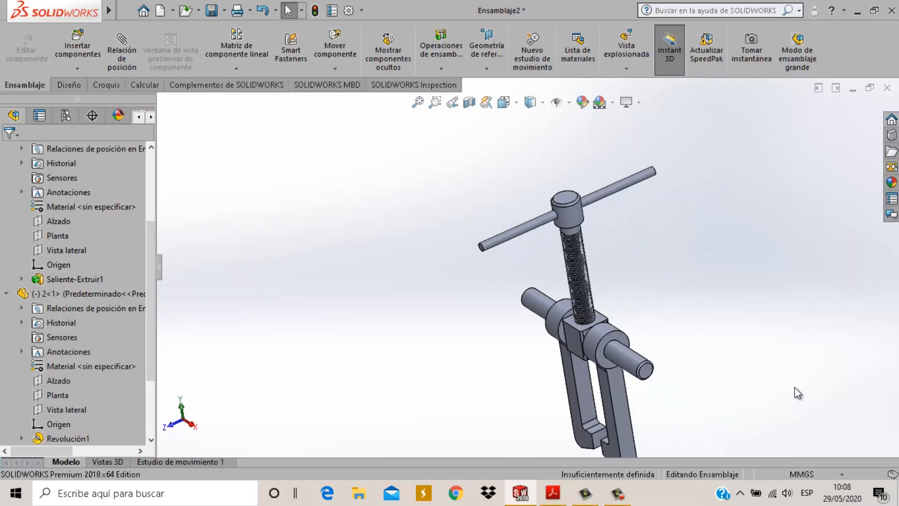
pyautogui.scroll(-3, 542, 217)
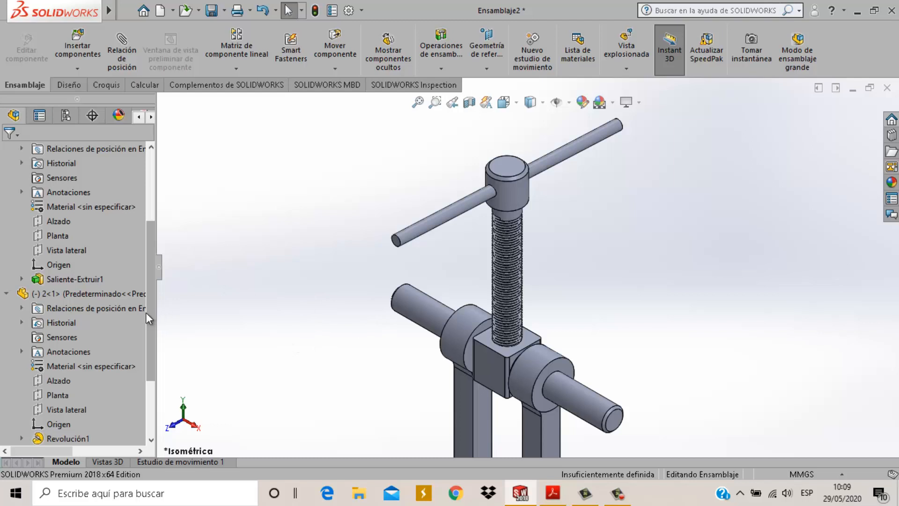
pyautogui.moveTo(145, 313); pyautogui.dragTo(144, 240)
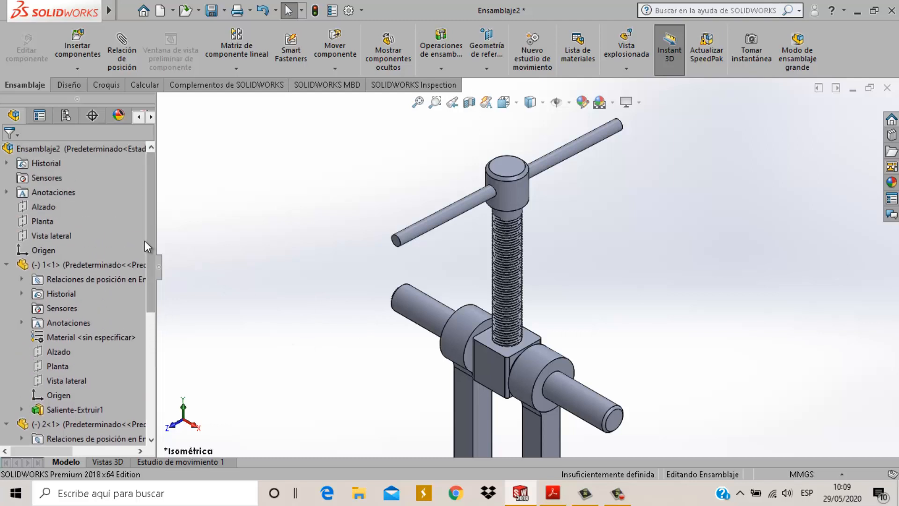
pyautogui.click(6, 265)
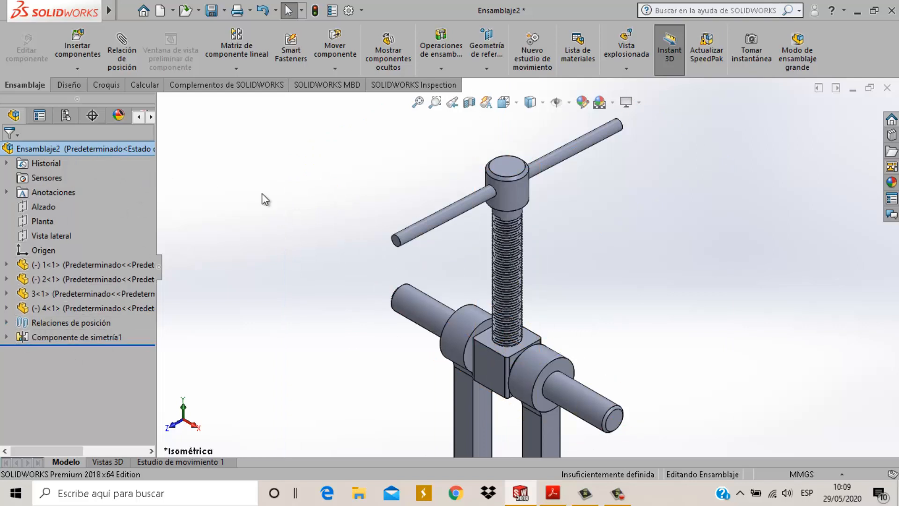
# Step: Review the assembly's list of position mates and the components each one relates, including the handle rod and screw head
pyautogui.scroll(3, 597, 353)
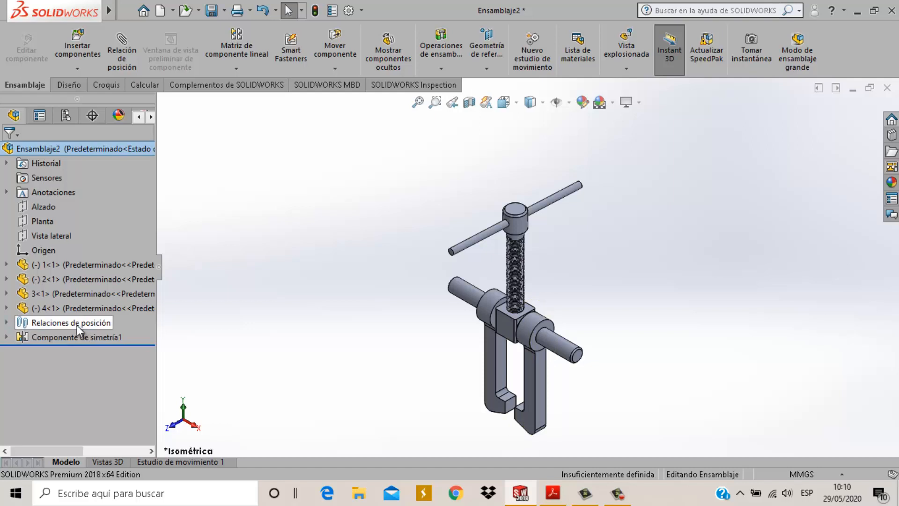
pyautogui.click(6, 323)
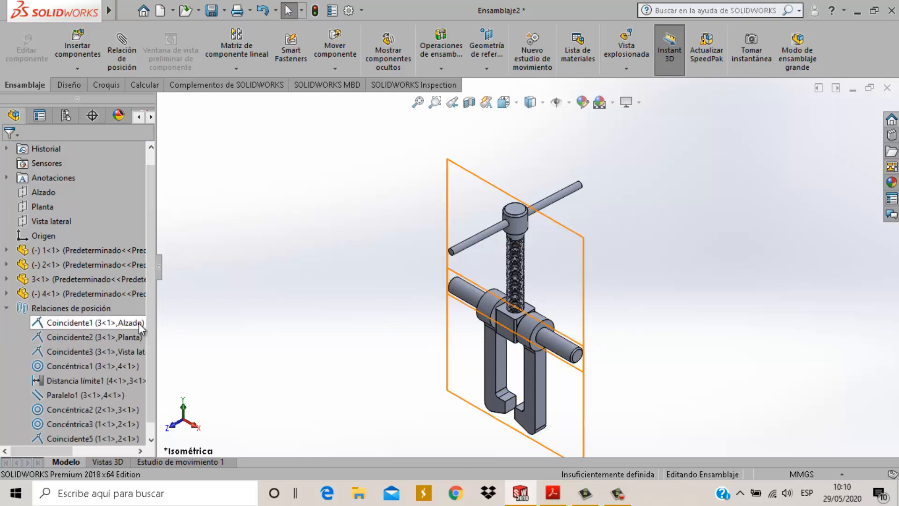
pyautogui.scroll(-1, 147, 337)
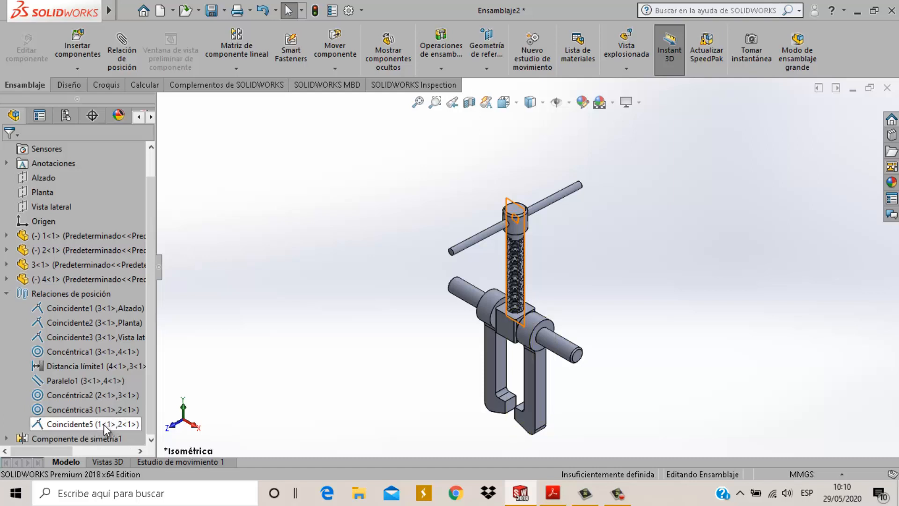
pyautogui.scroll(-2, 520, 227)
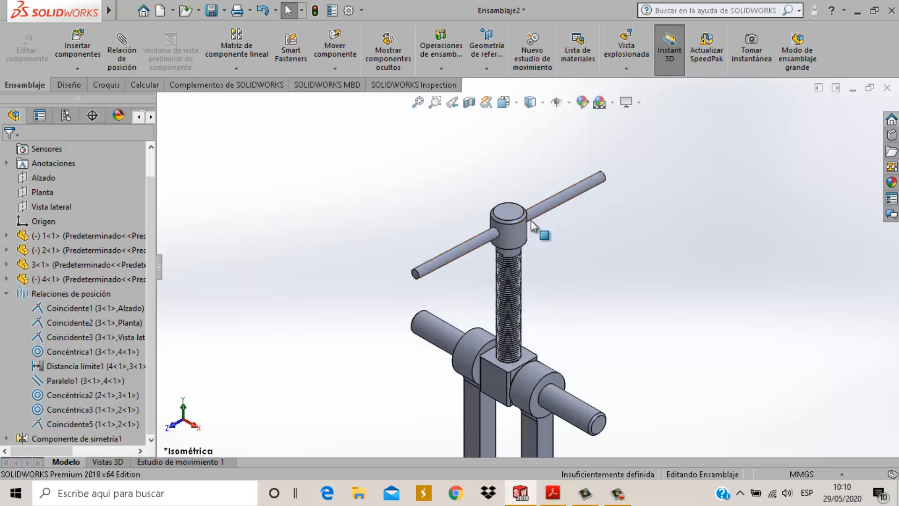
pyautogui.scroll(-2, 524, 235)
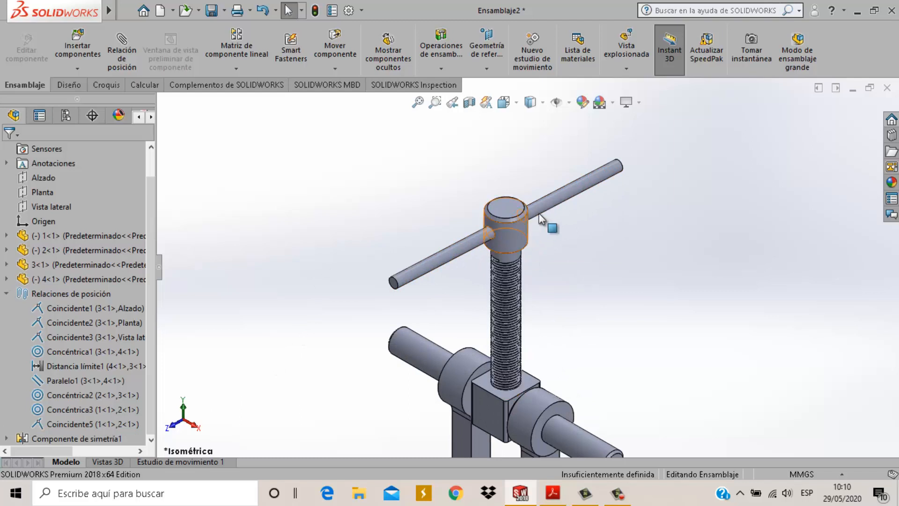
pyautogui.click(518, 237)
pyautogui.click(564, 251)
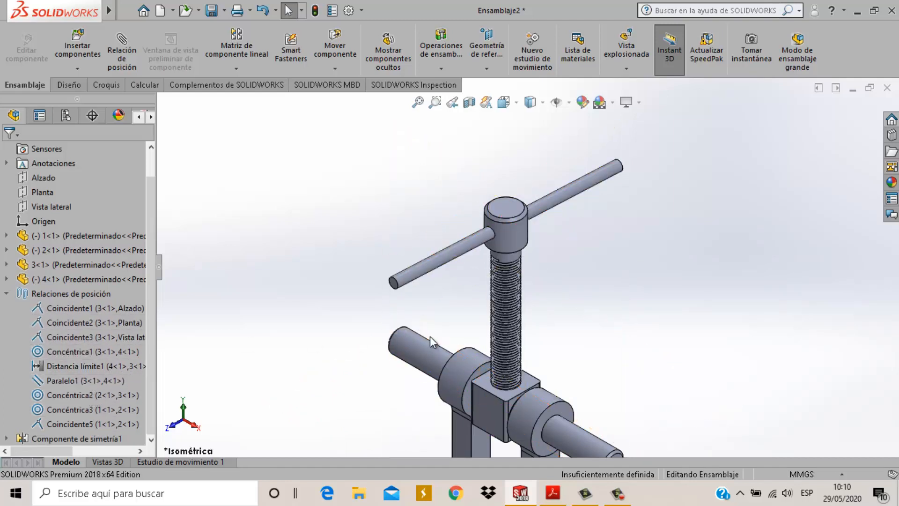
pyautogui.scroll(5, 515, 342)
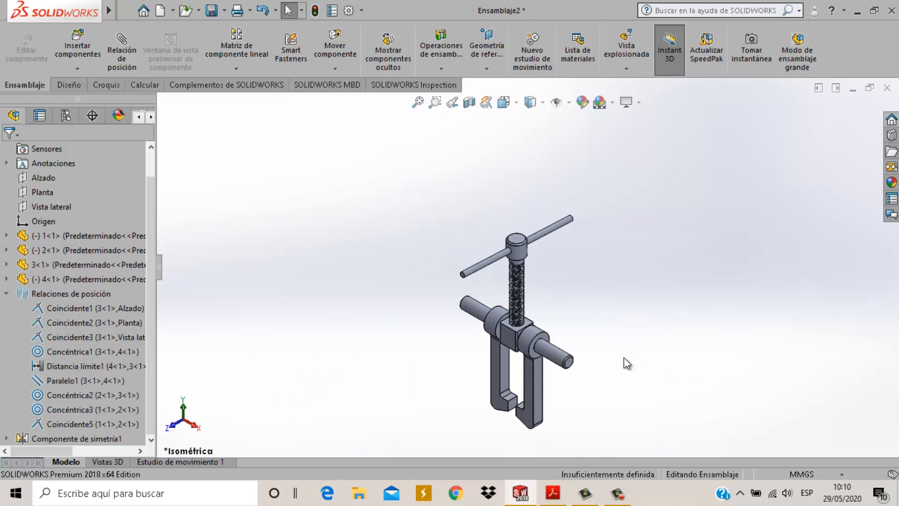
pyautogui.click(7, 294)
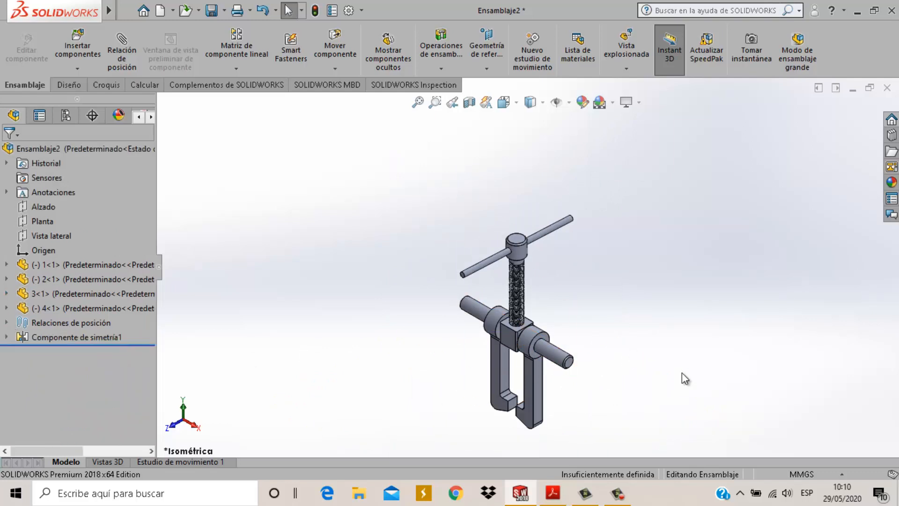
# Step: Examine how the screw sits in the crossbar's central block and how it relates to the handle and arms
pyautogui.scroll(-3, 585, 289)
pyautogui.scroll(3, 533, 373)
pyautogui.scroll(-1, 507, 361)
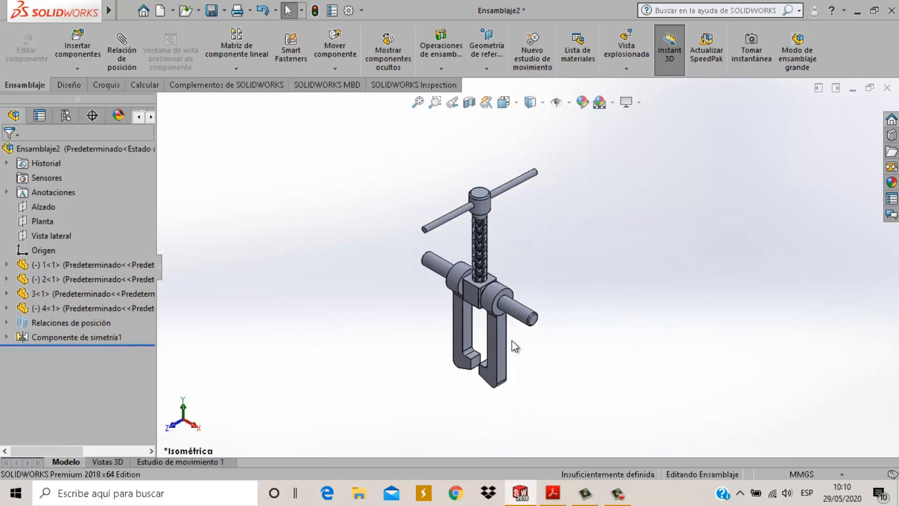
pyautogui.scroll(-1, 507, 262)
pyautogui.moveTo(479, 192)
pyautogui.mouseDown()
pyautogui.moveTo(489, 184)
pyautogui.moveTo(443, 195)
pyautogui.moveTo(484, 192)
pyautogui.moveTo(465, 141)
pyautogui.moveTo(474, 197)
pyautogui.moveTo(474, 189)
pyautogui.mouseUp()
pyautogui.scroll(-4, 479, 270)
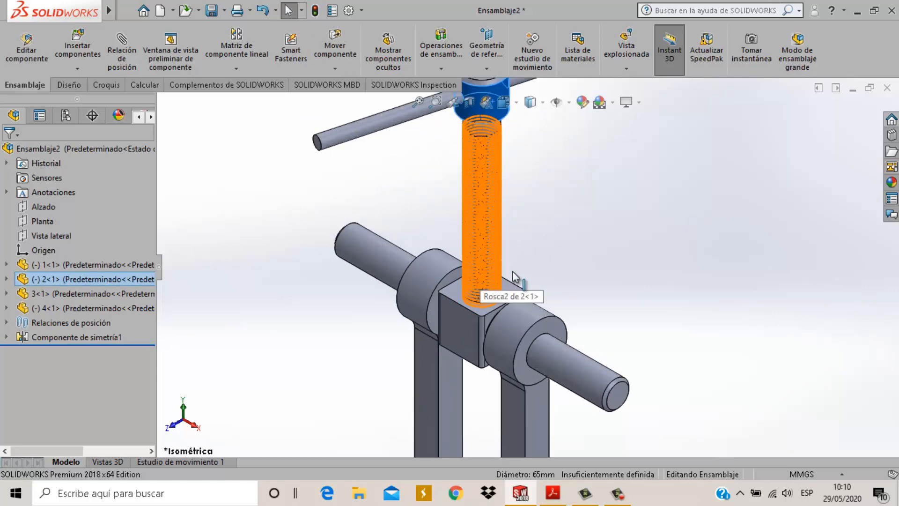
pyautogui.scroll(2, 481, 252)
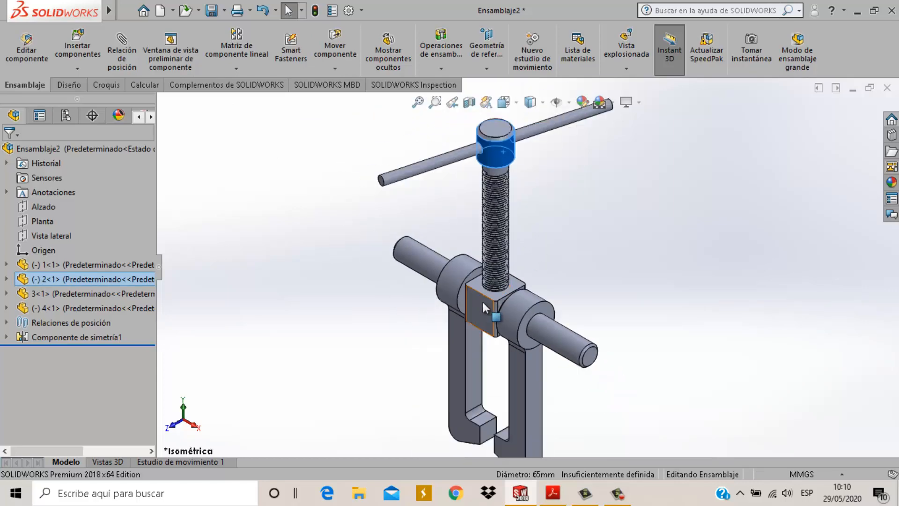
pyautogui.scroll(-4, 500, 294)
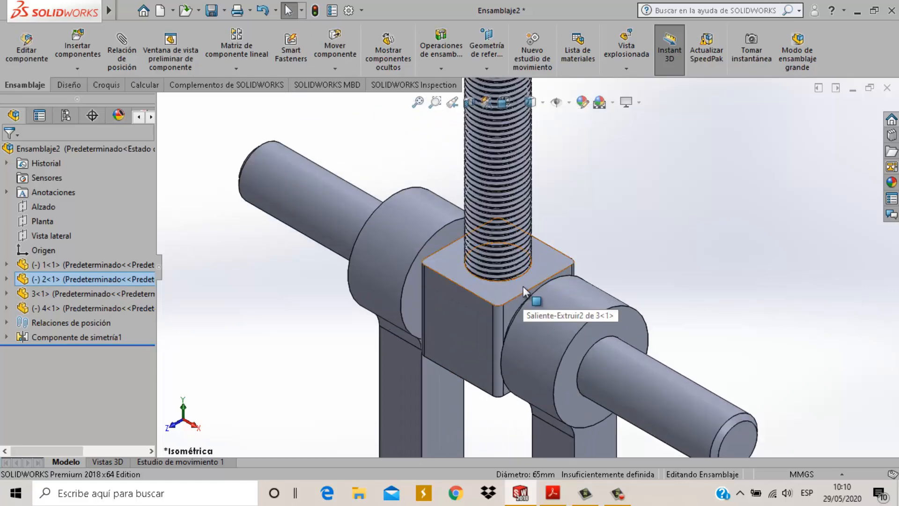
pyautogui.scroll(2, 522, 285)
pyautogui.scroll(5, 522, 285)
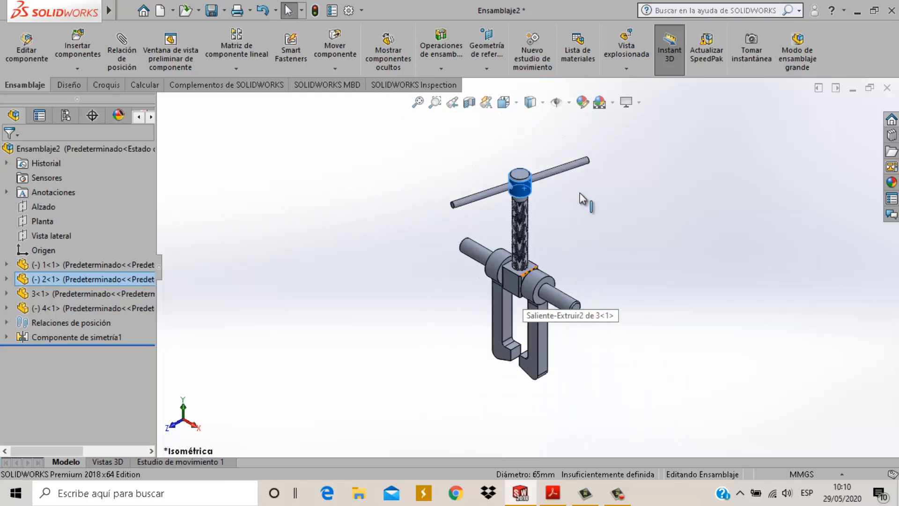
pyautogui.scroll(-2, 567, 199)
# Step: Start a new position mate and show the mechanical mate types, with the standard and advanced types collapsed
pyautogui.click(551, 257)
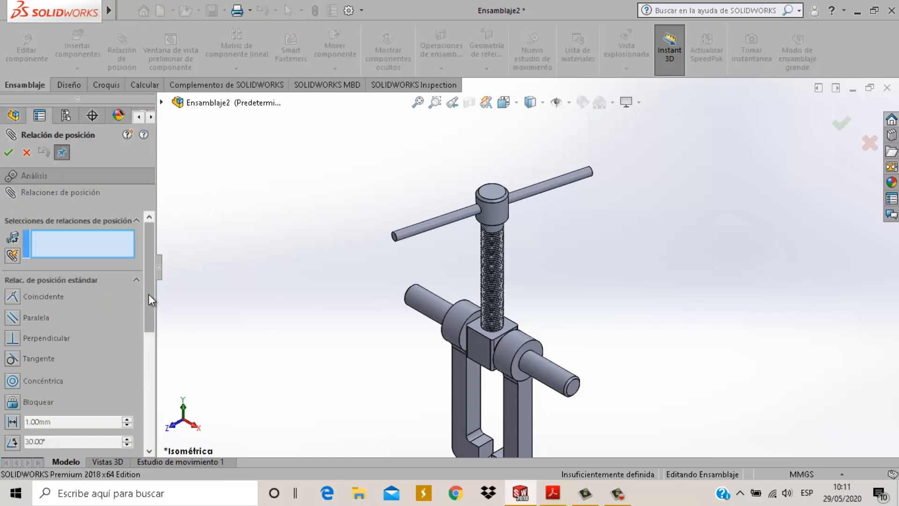
pyautogui.moveTo(148, 294); pyautogui.dragTo(148, 314)
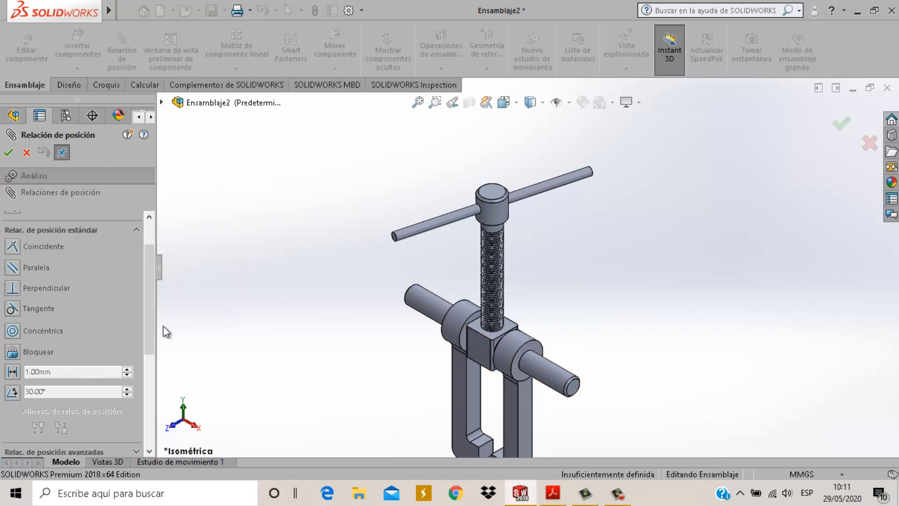
pyautogui.click(136, 231)
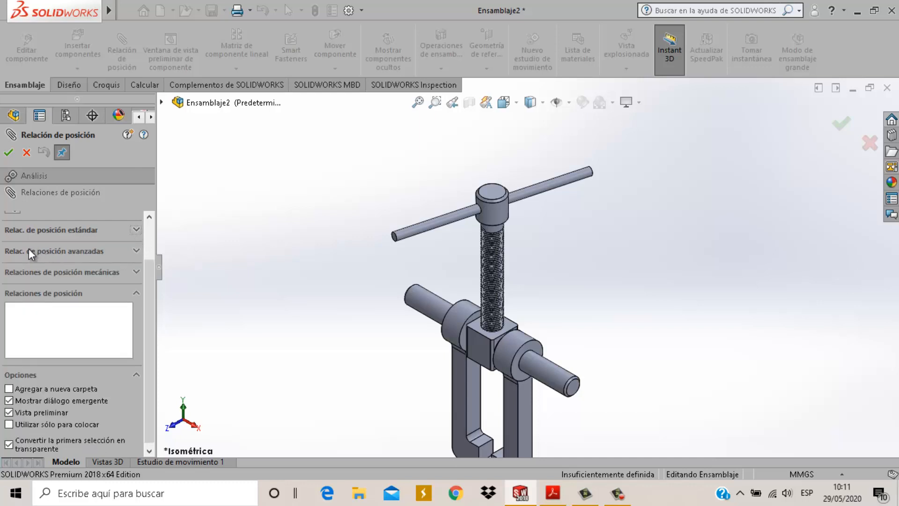
pyautogui.click(135, 251)
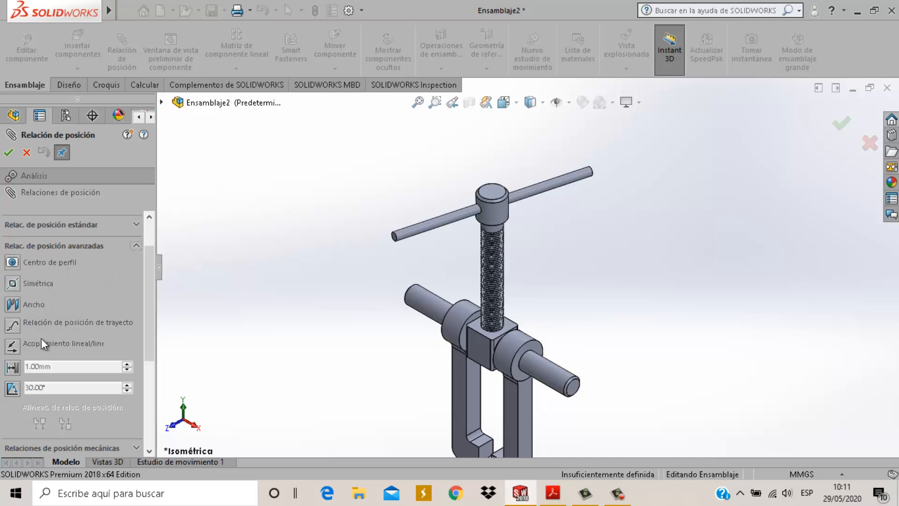
pyautogui.click(136, 244)
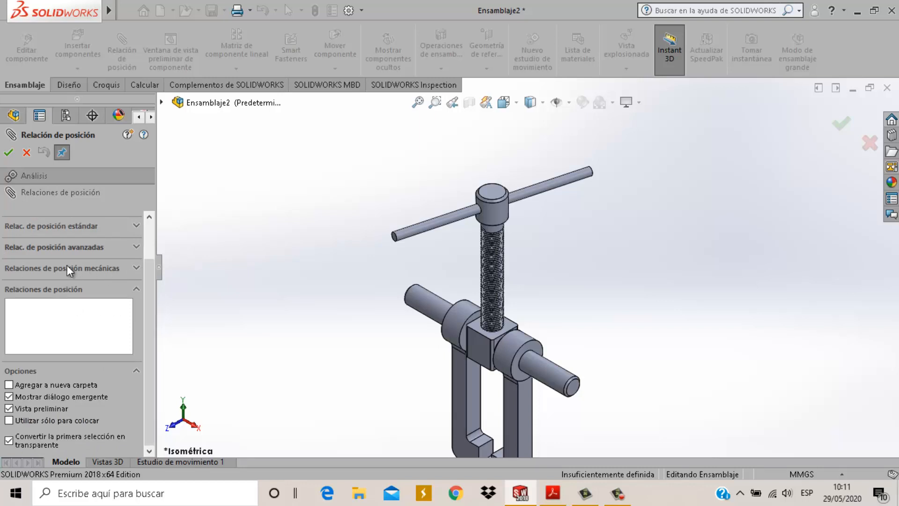
pyautogui.click(137, 268)
pyautogui.moveTo(147, 284); pyautogui.dragTo(147, 289)
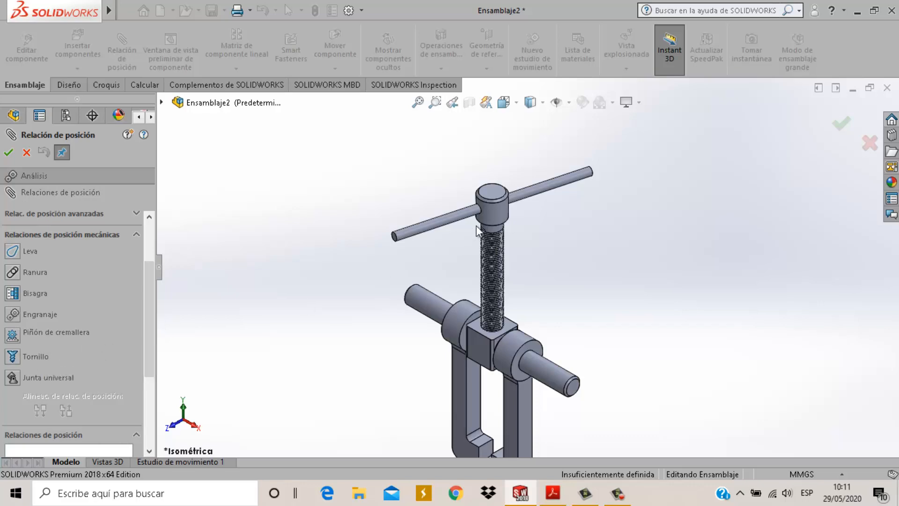
# Step: Choose the screw's threaded cylindrical face and the circular hole edge on the crossbar block's top as the mate entities
pyautogui.scroll(-5, 478, 232)
pyautogui.click(482, 265)
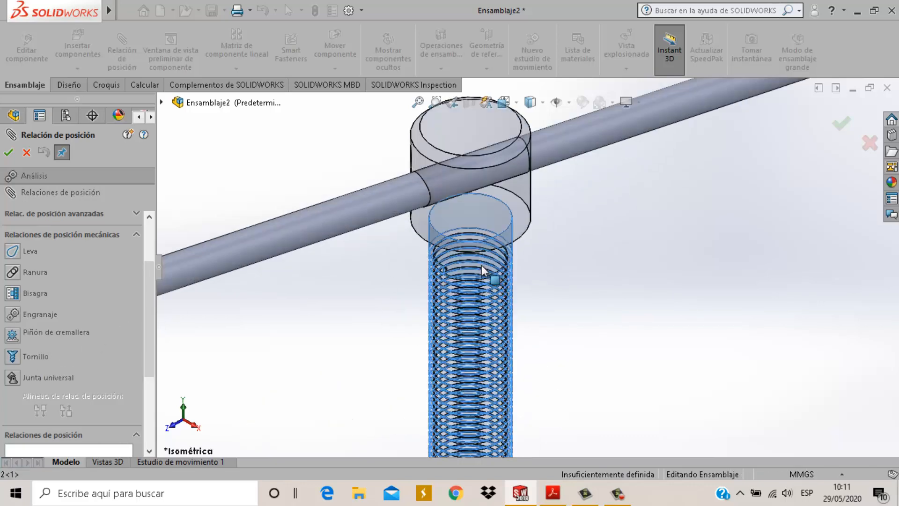
pyautogui.scroll(4, 482, 267)
pyautogui.scroll(-6, 512, 367)
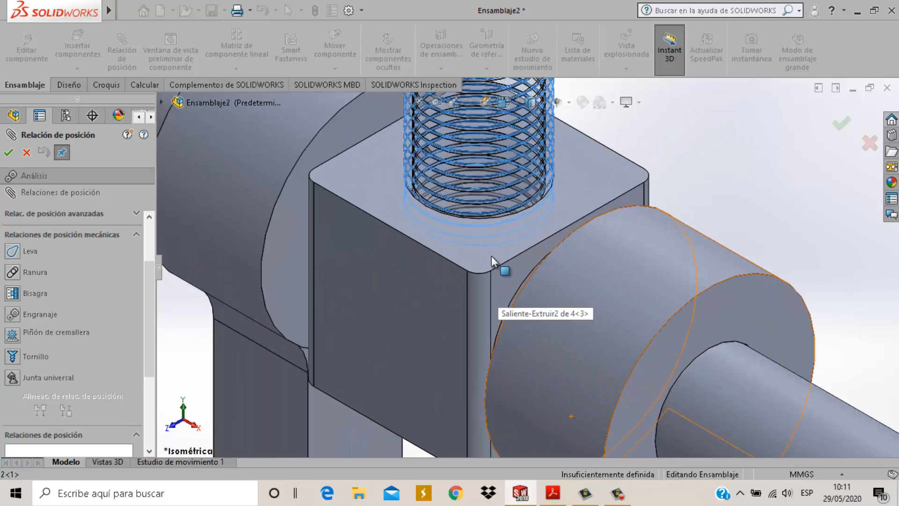
pyautogui.scroll(-3, 491, 257)
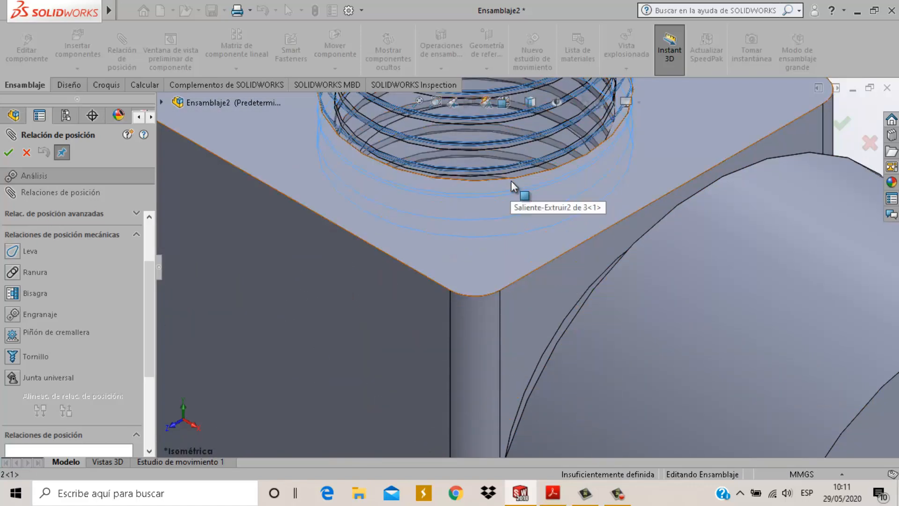
pyautogui.click(513, 179)
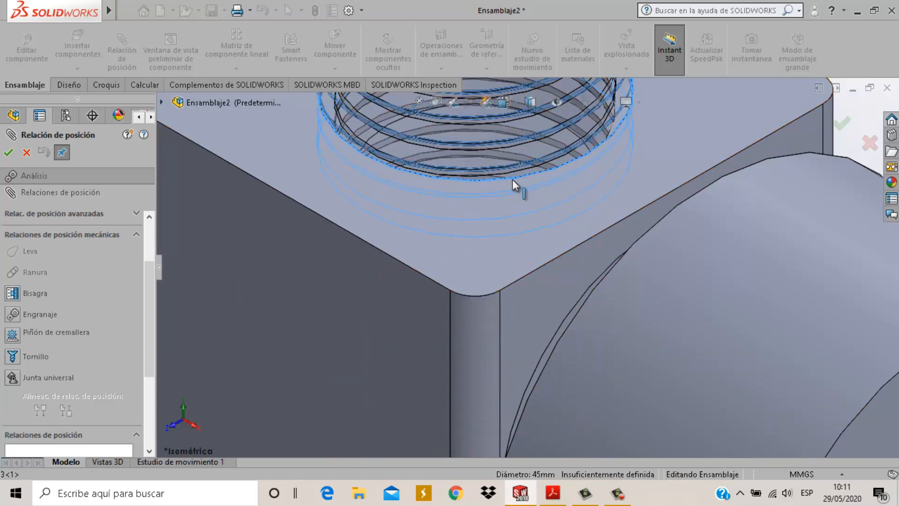
pyautogui.scroll(4, 528, 180)
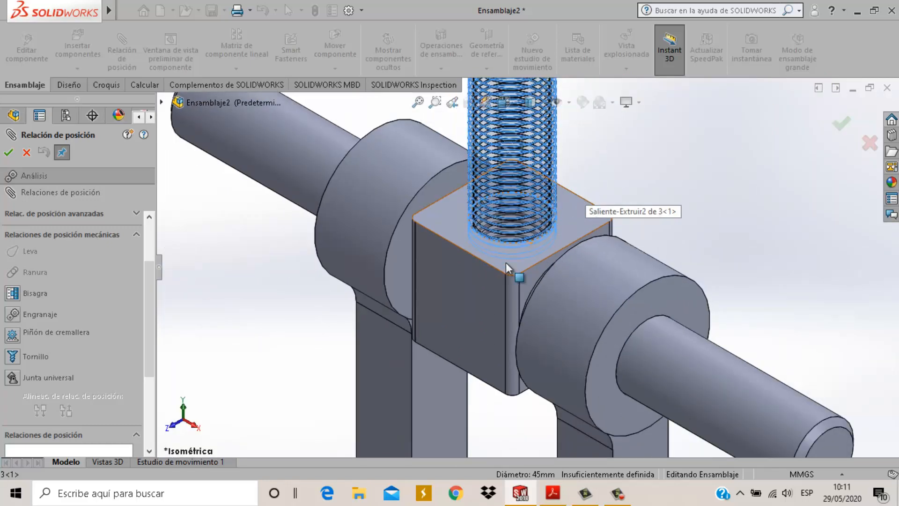
# Step: Apply a Tornillo mechanical mate defined by Distancia/revolución with 4.5 mm per revolution, and finish adding mates
pyautogui.moveTo(153, 304); pyautogui.dragTo(149, 341)
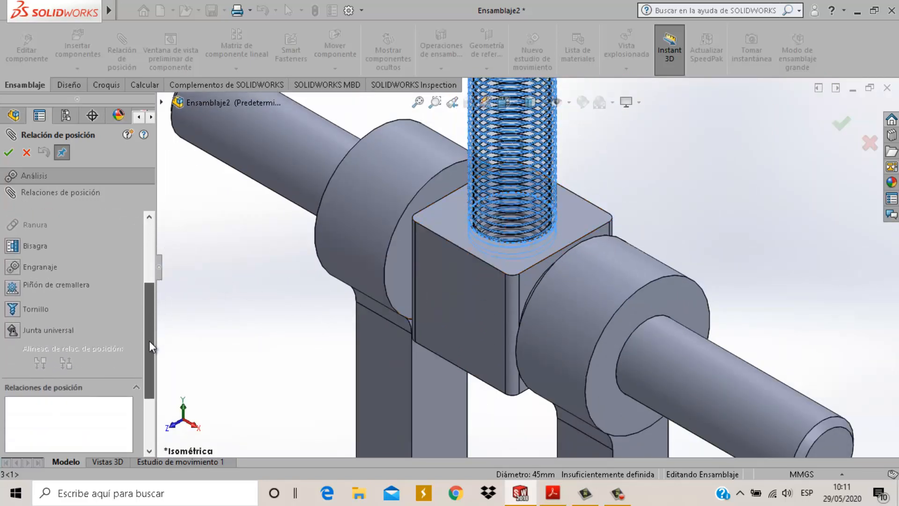
pyautogui.click(18, 303)
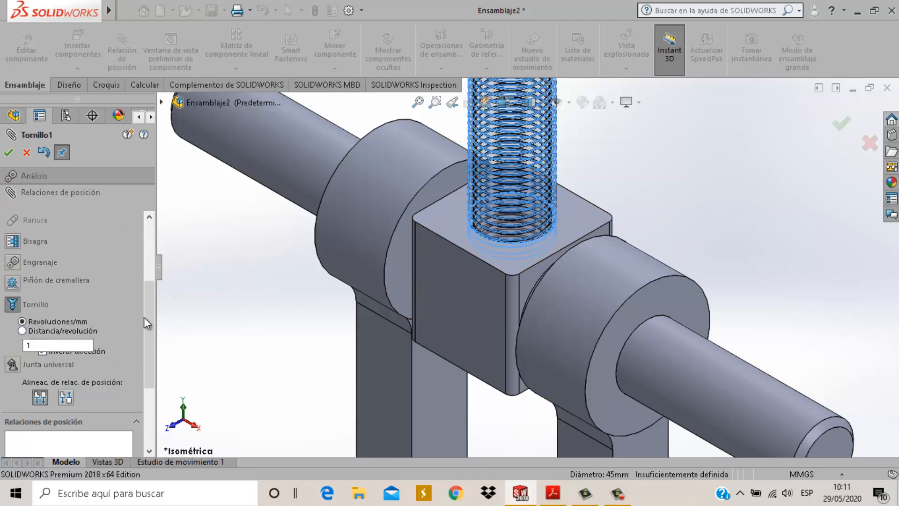
pyautogui.moveTo(145, 319); pyautogui.dragTo(143, 327)
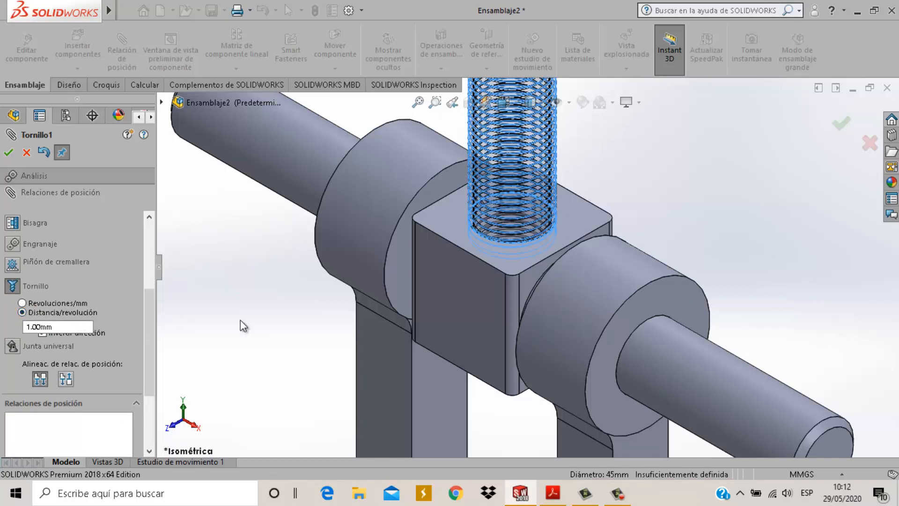
pyautogui.scroll(6, 621, 283)
pyautogui.scroll(-2, 535, 203)
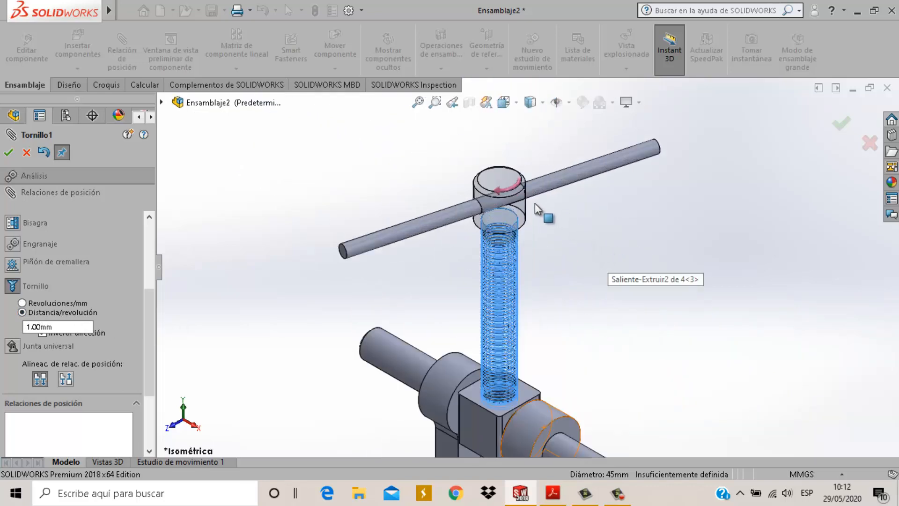
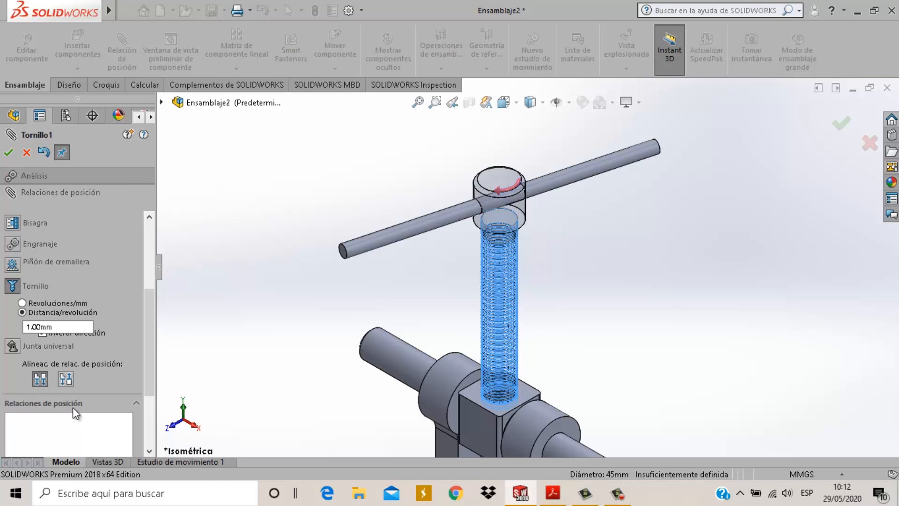
pyautogui.moveTo(52, 326); pyautogui.dragTo(23, 328)
pyautogui.write('4.5')
pyautogui.press('Return')
pyautogui.click(9, 152)
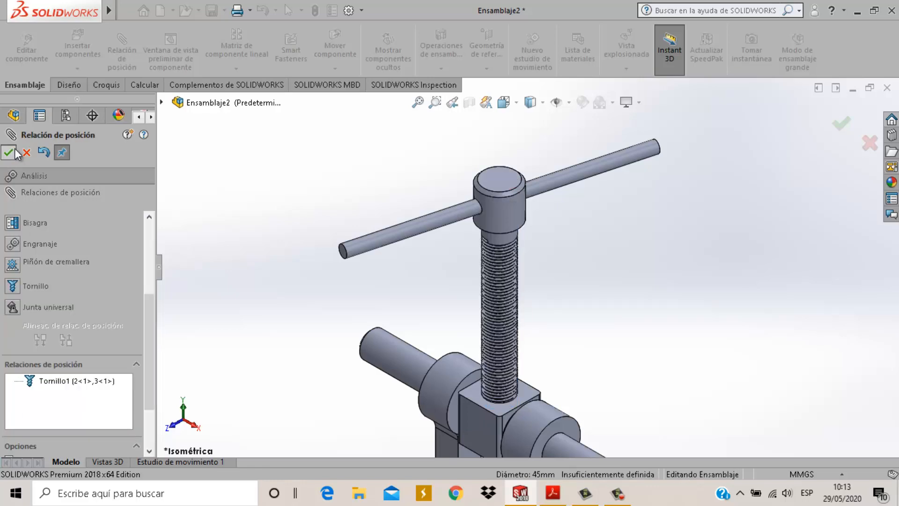
pyautogui.click(10, 152)
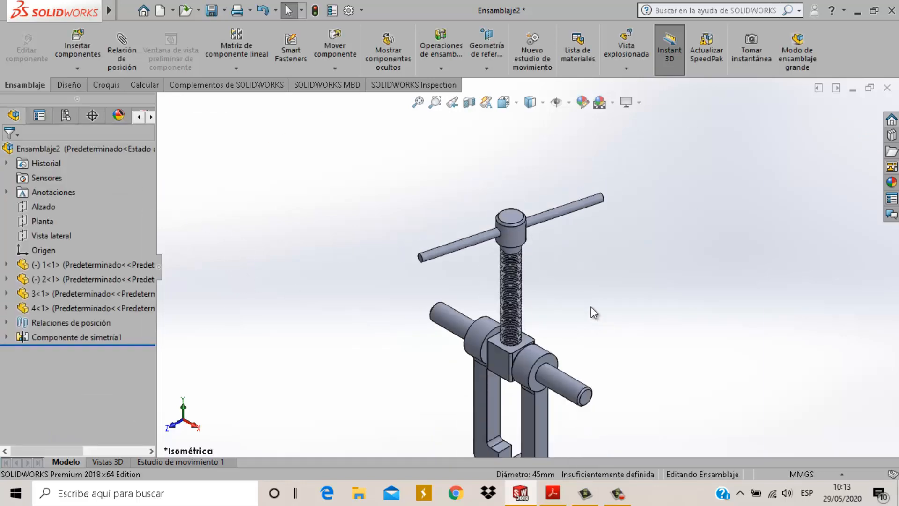
# Step: Turn the handle rod about the screw axis to test the screw mate, and restore the isometric view
pyautogui.press('space')
pyautogui.click(437, 240)
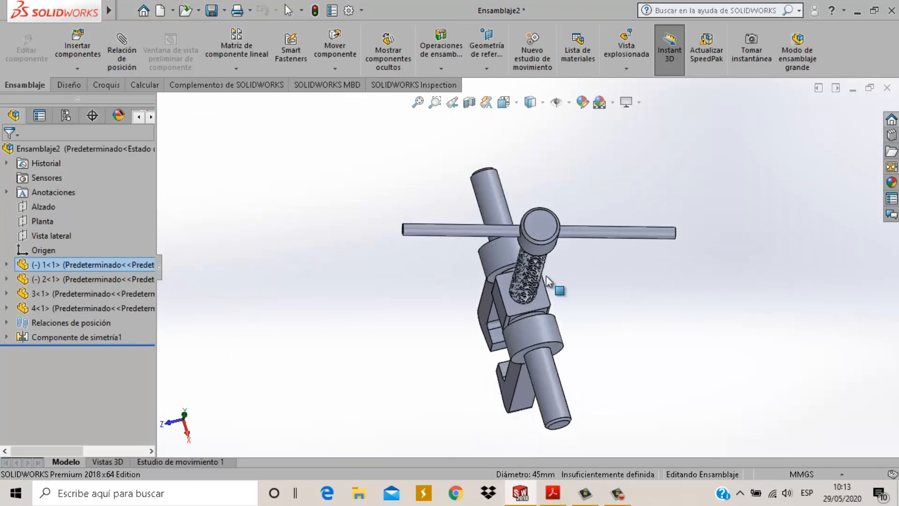
pyautogui.moveTo(535, 272); pyautogui.dragTo(569, 281)
pyautogui.press('Escape')
pyautogui.hotkey('ctrl', '7')
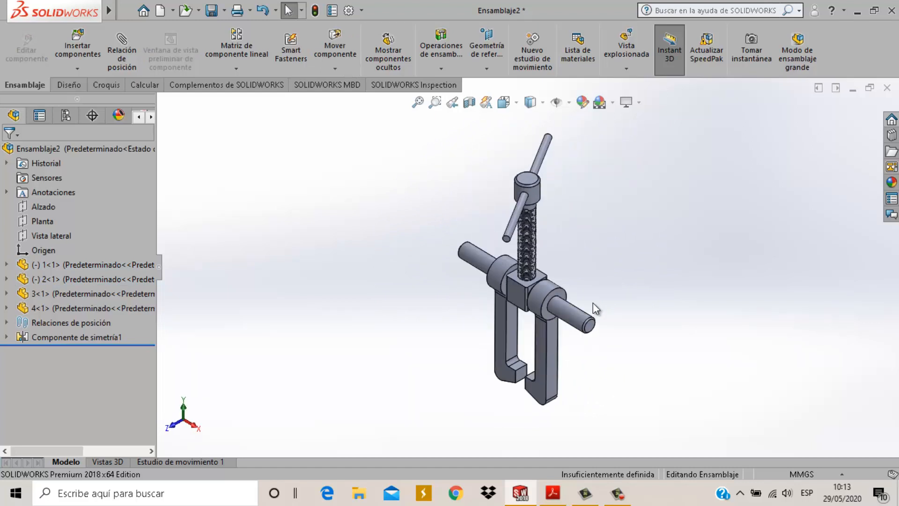
# Step: Rotate the screw by its head several times to test its travel through the crossbar block
pyautogui.scroll(-3, 541, 201)
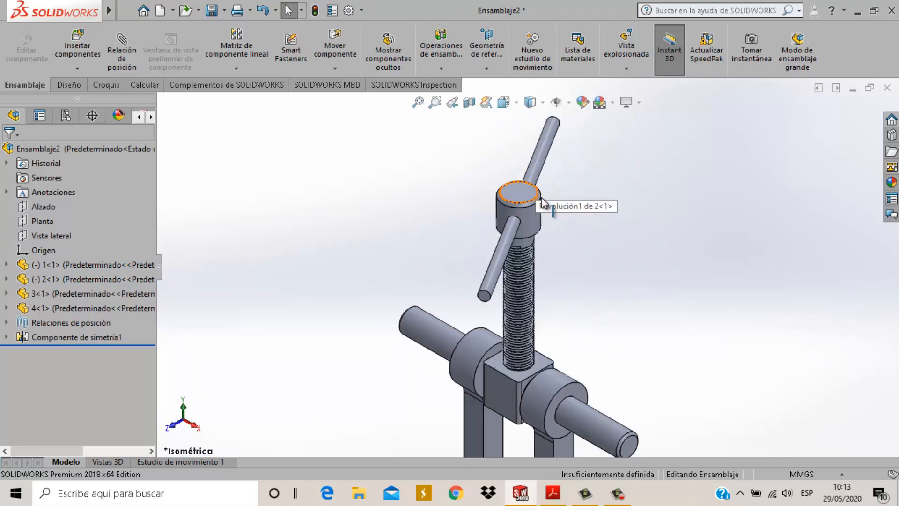
pyautogui.moveTo(542, 201); pyautogui.dragTo(562, 258)
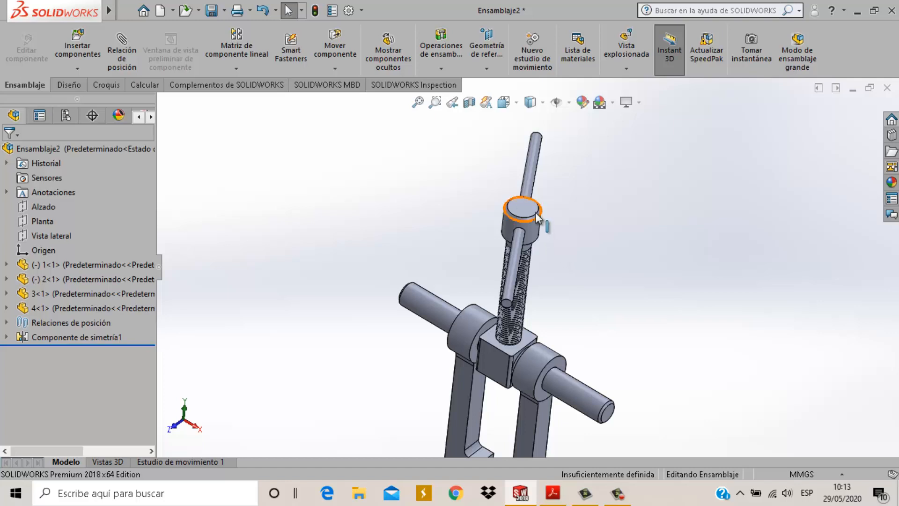
pyautogui.moveTo(534, 224); pyautogui.dragTo(526, 204)
pyautogui.moveTo(525, 229)
pyautogui.mouseDown()
pyautogui.moveTo(519, 221)
pyautogui.moveTo(532, 223)
pyautogui.mouseUp()
pyautogui.press('Escape')
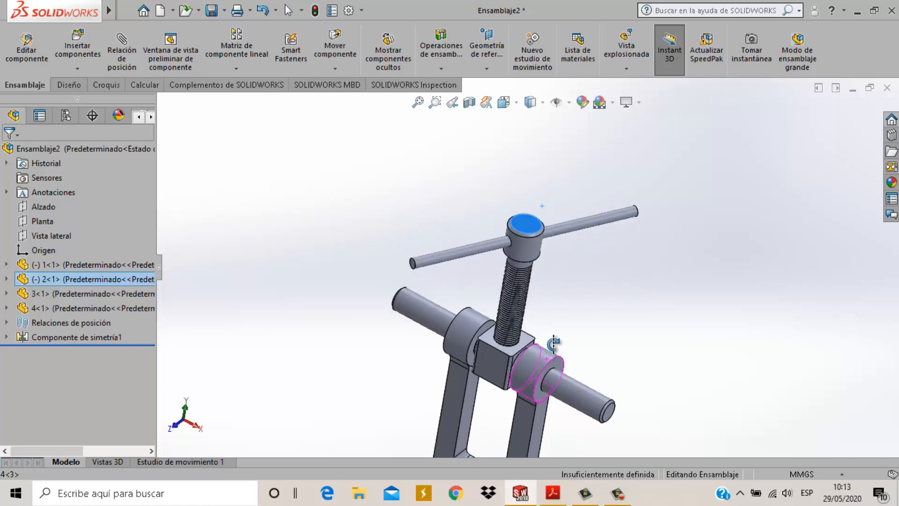
# Step: Examine the screw's lower end where it emerges beneath the crossbar block
pyautogui.moveTo(532, 362); pyautogui.dragTo(500, 383, button='middle')
pyautogui.scroll(-5, 499, 383)
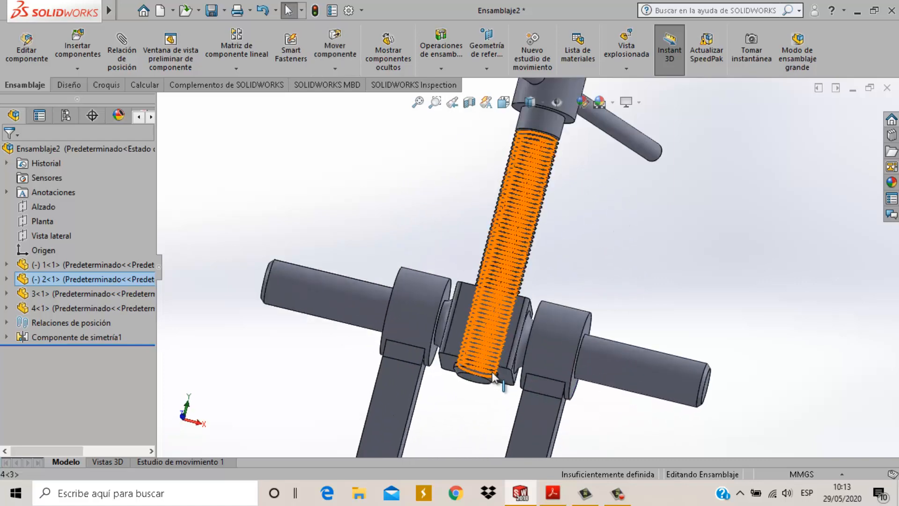
pyautogui.scroll(3, 606, 314)
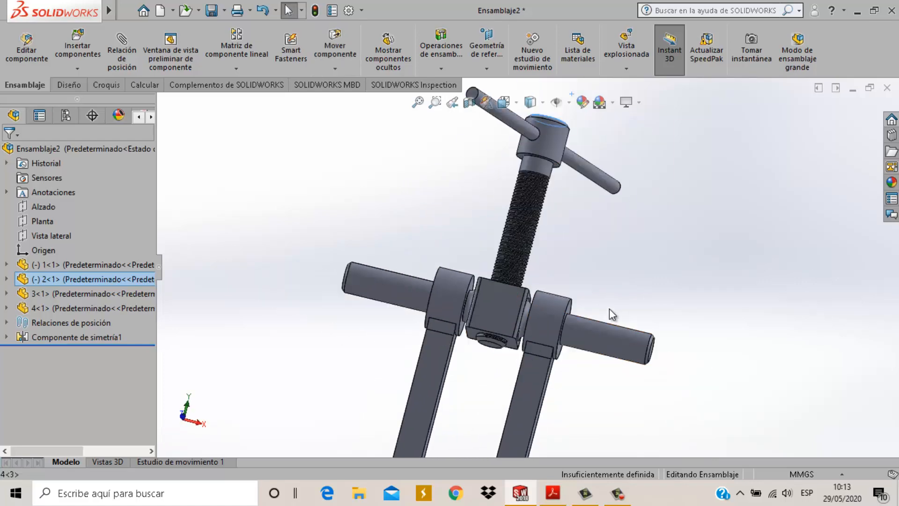
# Step: In isometric view, slide one arm outward along the crossbar and back towards the block to test the arms' symmetric movement
pyautogui.click(661, 278)
pyautogui.hotkey('ctrl', '7')
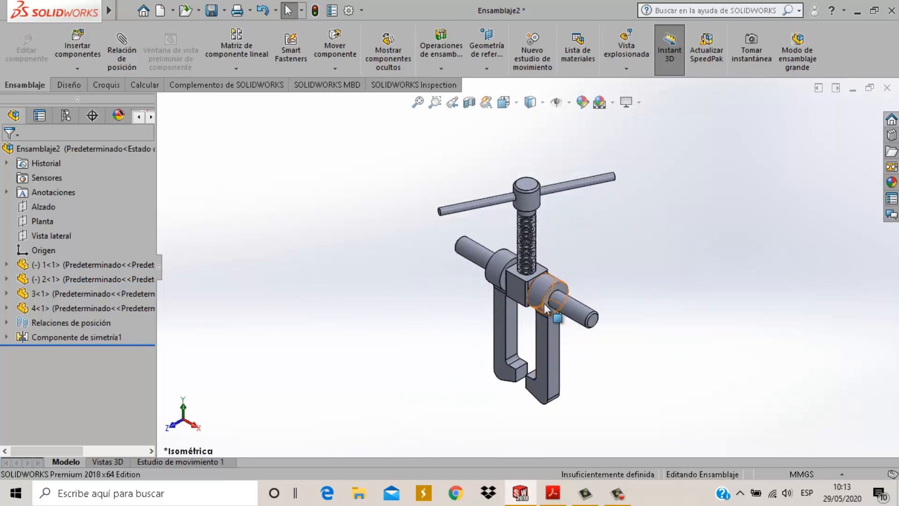
pyautogui.moveTo(553, 311); pyautogui.dragTo(611, 347)
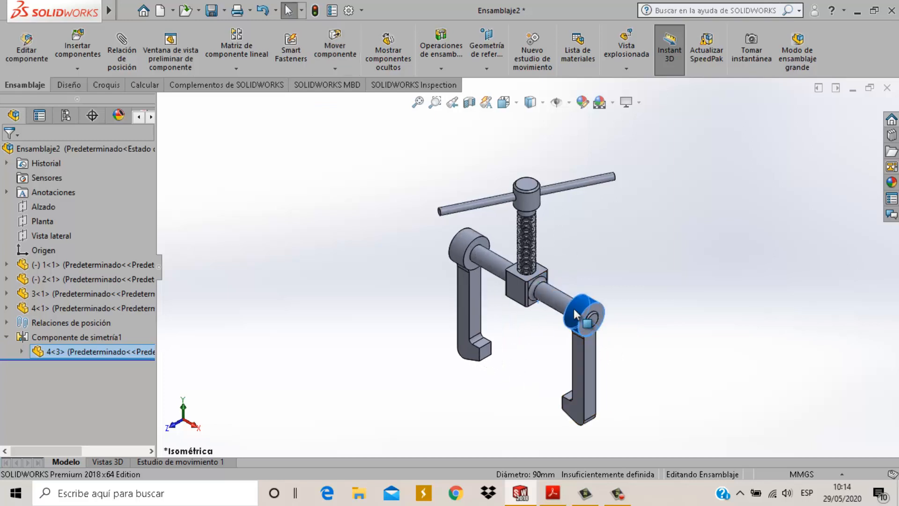
pyautogui.moveTo(589, 306); pyautogui.dragTo(526, 281)
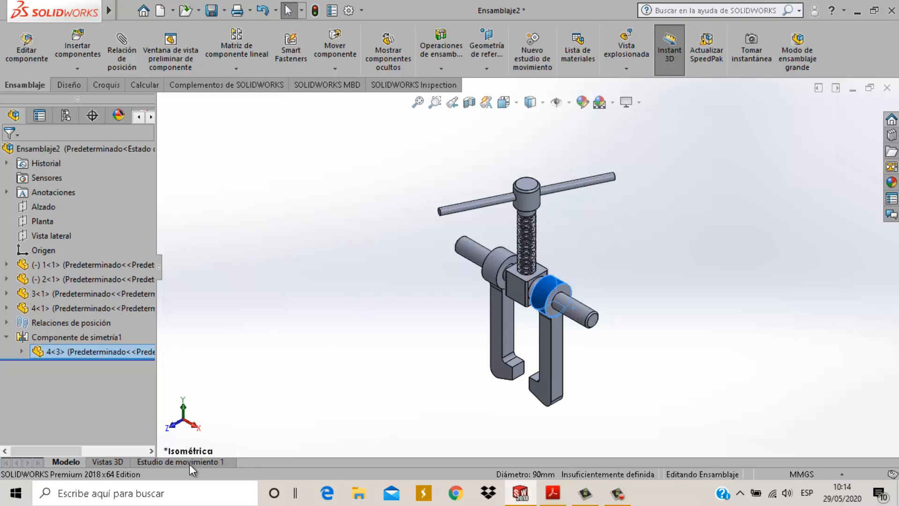
# Step: Open Estudio de movimiento 1 for the assembly and look over the screw and handle in it
pyautogui.click(220, 462)
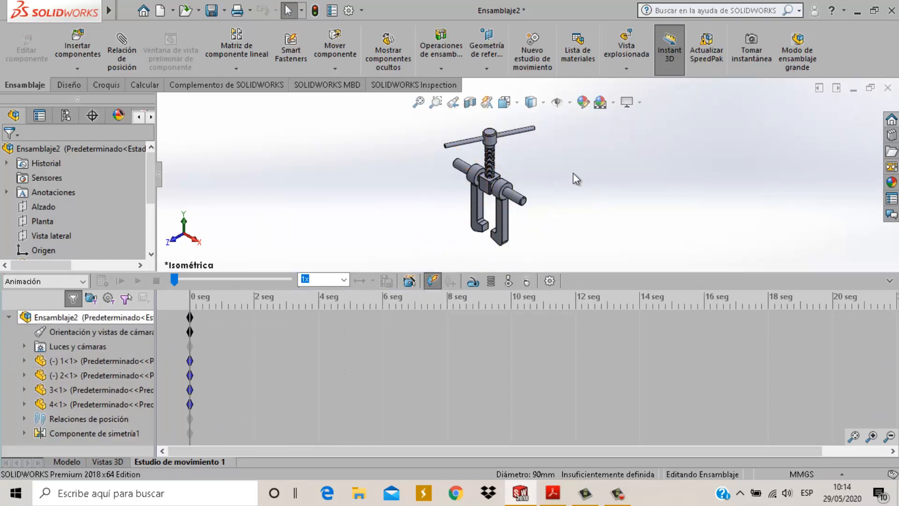
pyautogui.scroll(-2, 510, 136)
pyautogui.scroll(-3, 487, 133)
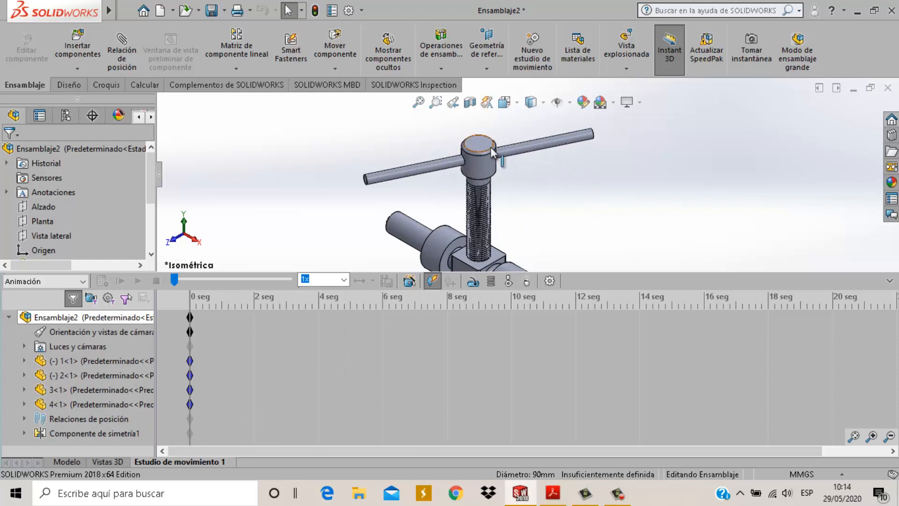
pyautogui.scroll(4, 501, 197)
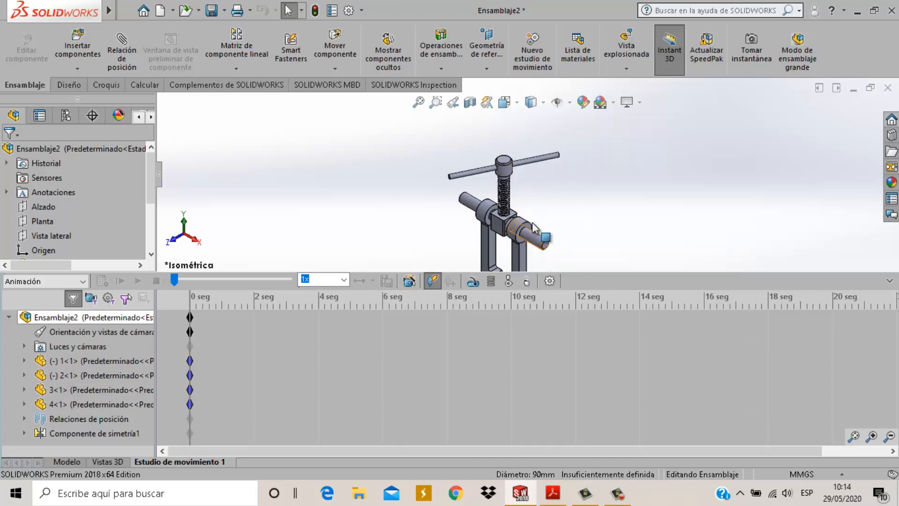
# Step: Start a rotary motor on the top face of the screw's head
pyautogui.click(477, 284)
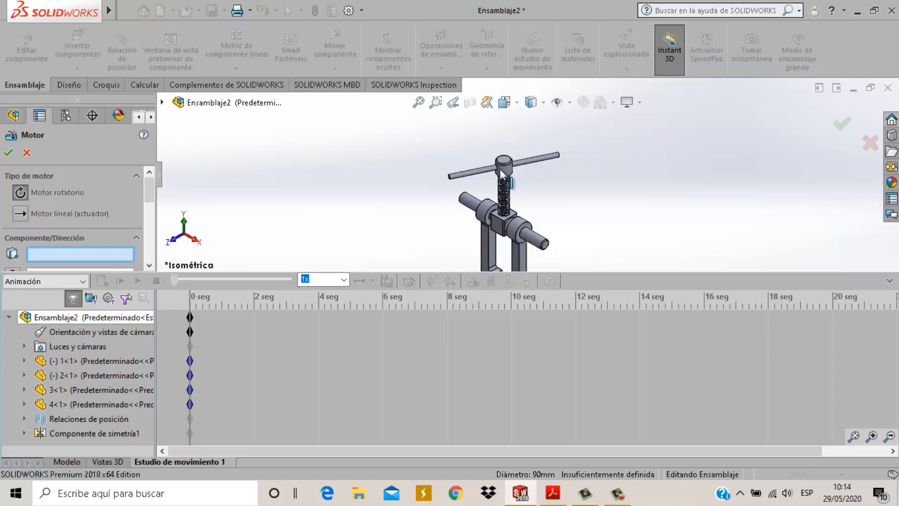
pyautogui.scroll(-5, 508, 154)
pyautogui.scroll(5, 531, 194)
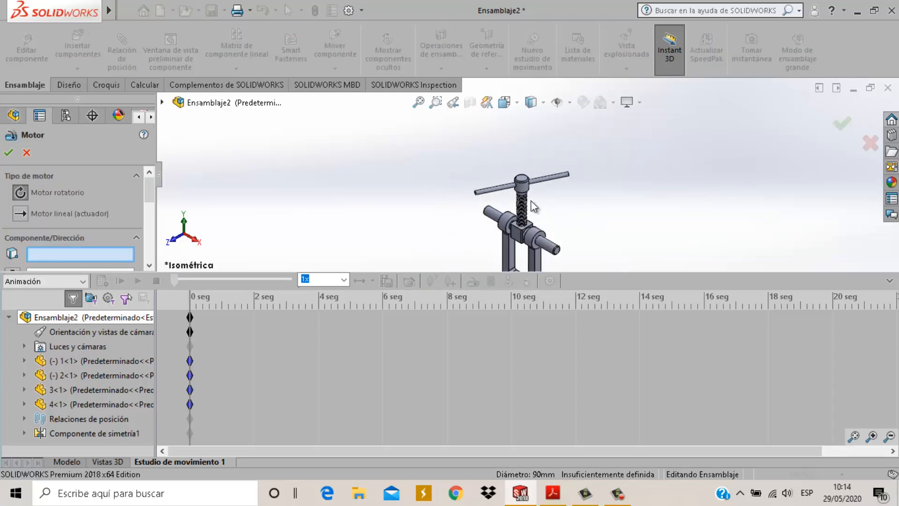
pyautogui.scroll(-5, 532, 201)
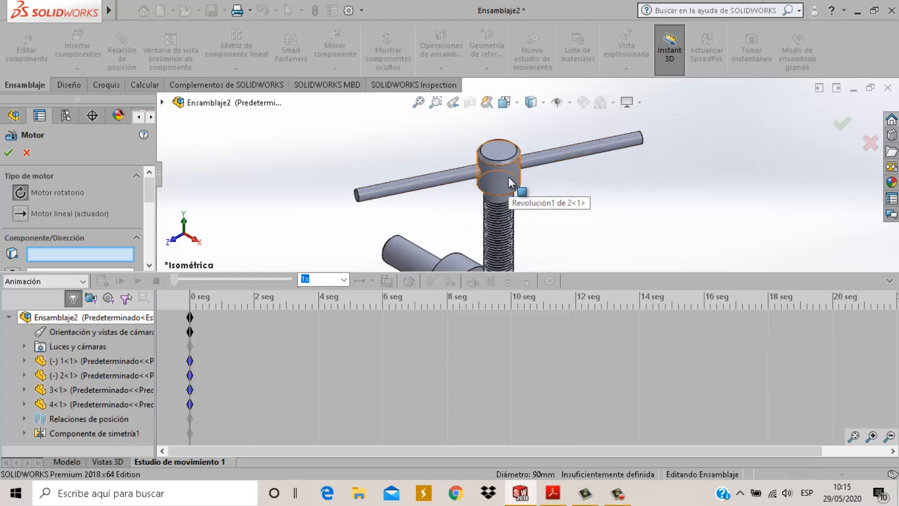
pyautogui.scroll(3, 518, 187)
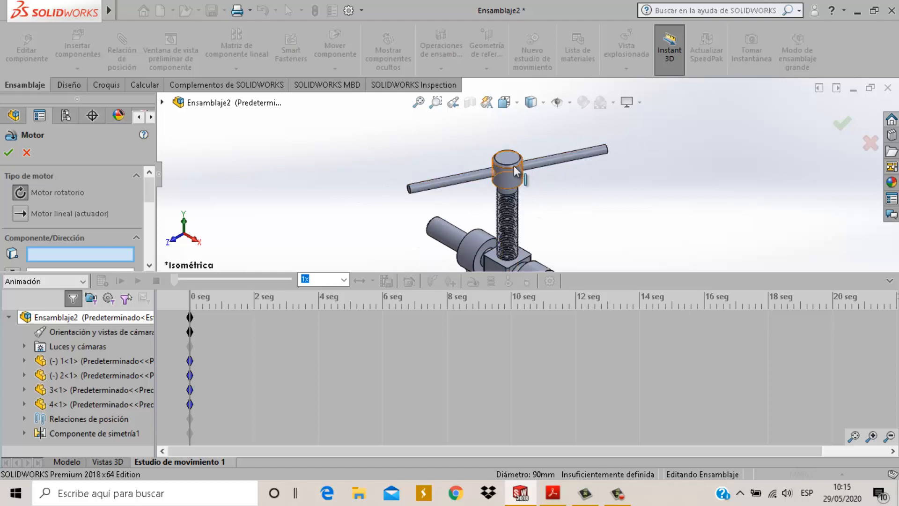
pyautogui.scroll(-3, 520, 165)
pyautogui.scroll(2, 521, 169)
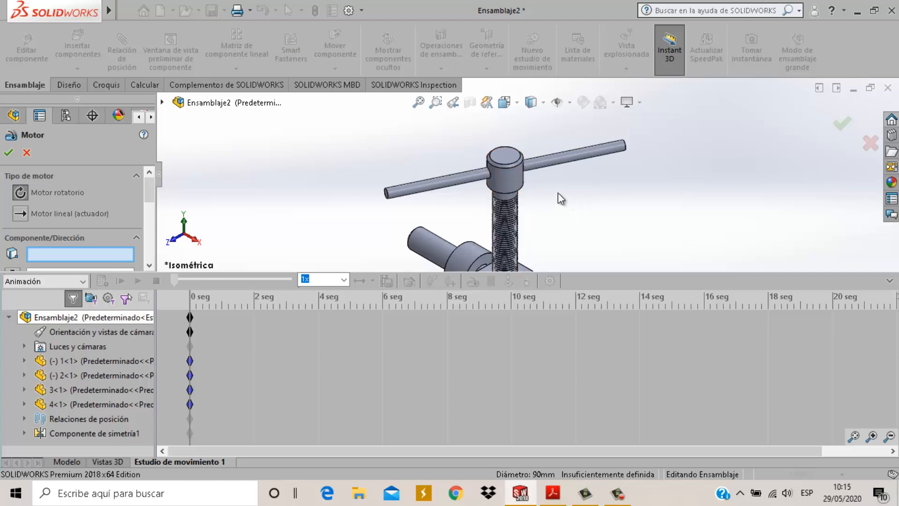
pyautogui.scroll(-2, 514, 166)
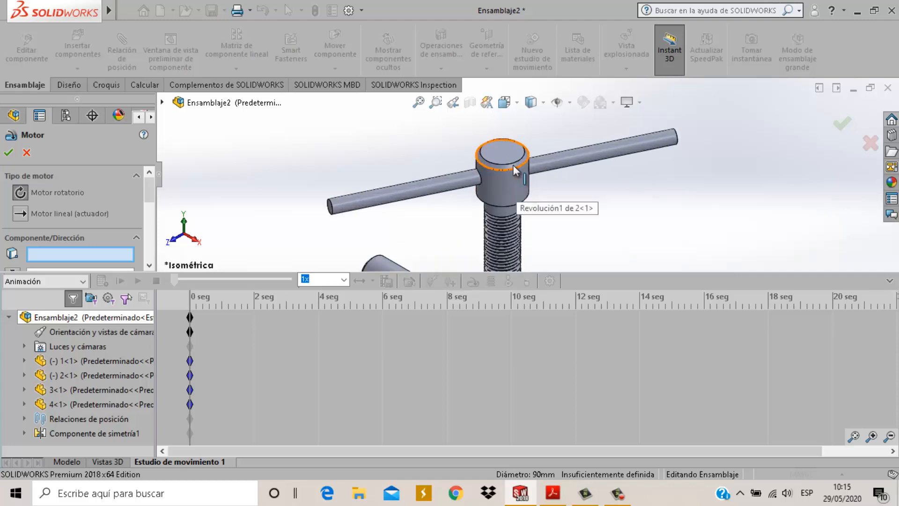
pyautogui.scroll(-1, 513, 165)
pyautogui.click(513, 154)
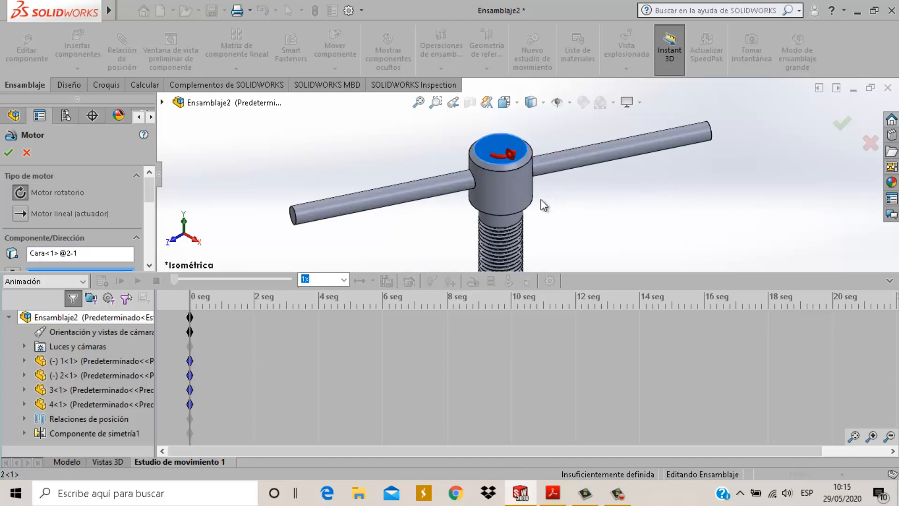
# Step: Reverse the rotation direction of the motor on the screw's head
pyautogui.scroll(3, 538, 202)
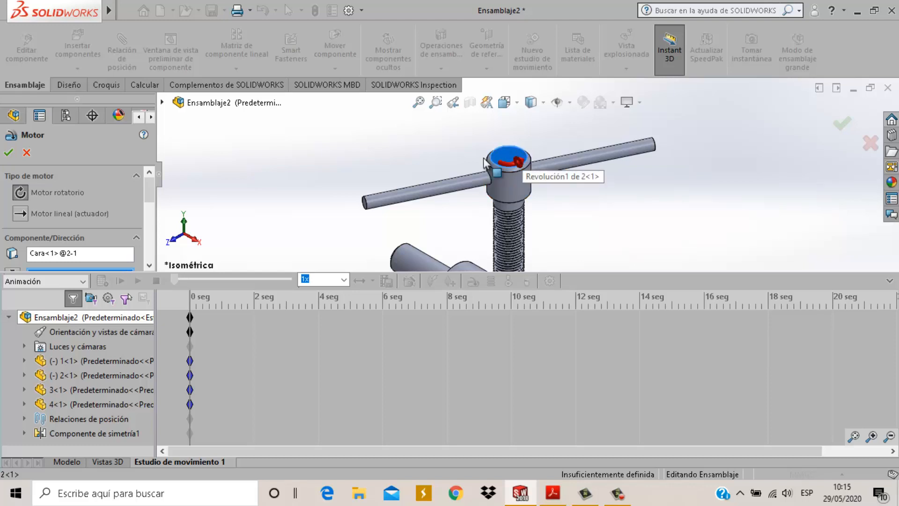
pyautogui.moveTo(155, 190); pyautogui.dragTo(155, 196)
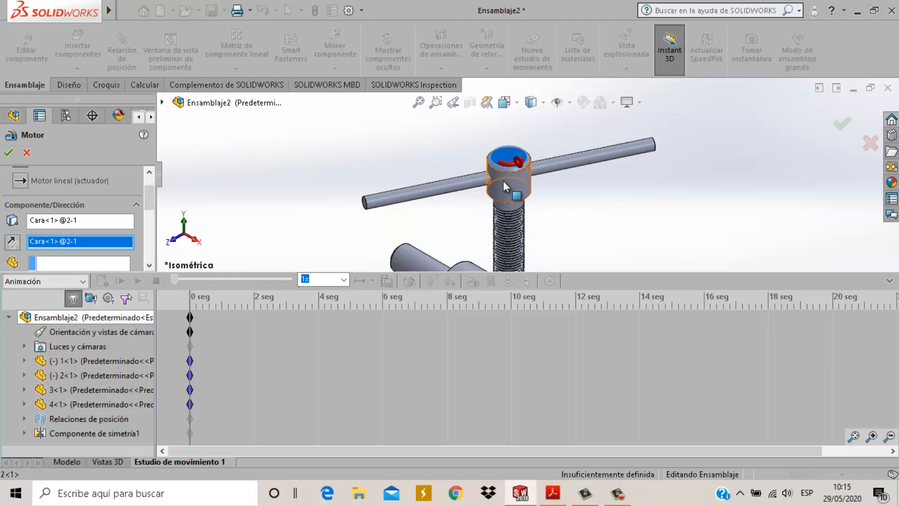
pyautogui.scroll(5, 516, 227)
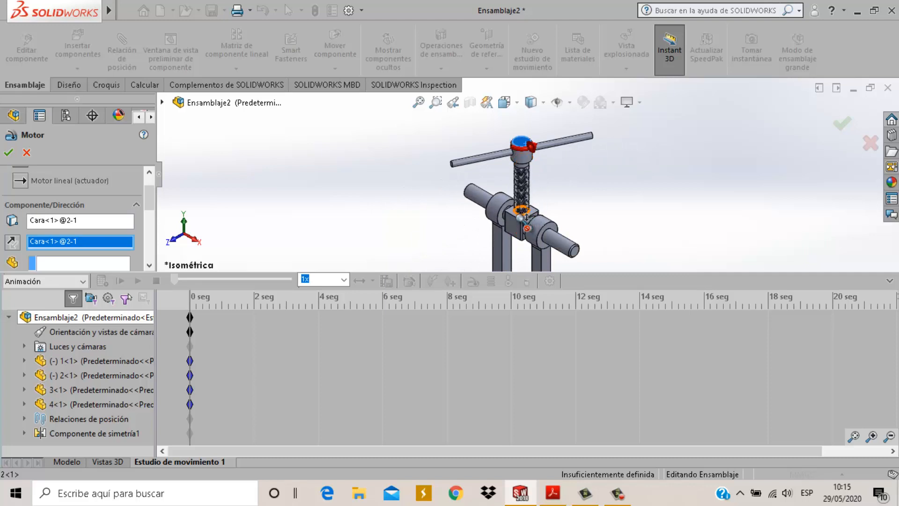
pyautogui.scroll(-5, 521, 187)
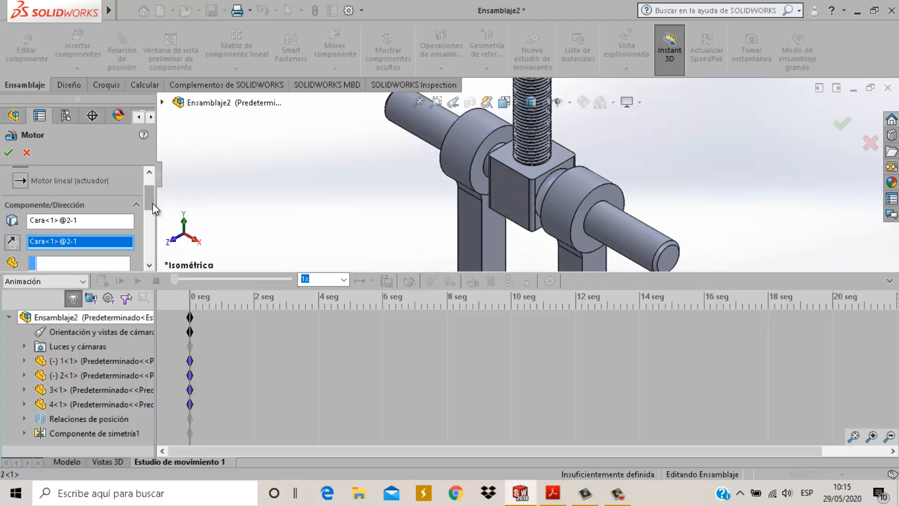
pyautogui.moveTo(155, 207); pyautogui.dragTo(153, 186)
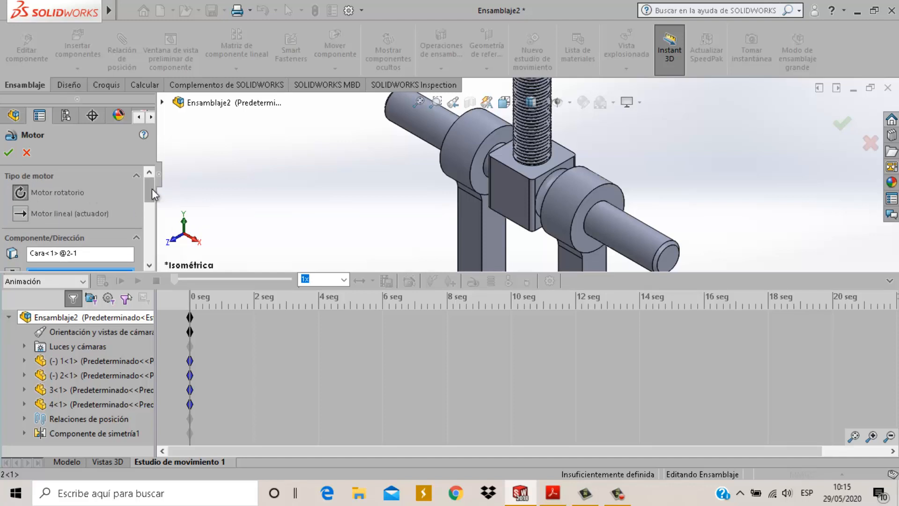
pyautogui.moveTo(151, 189); pyautogui.dragTo(149, 219)
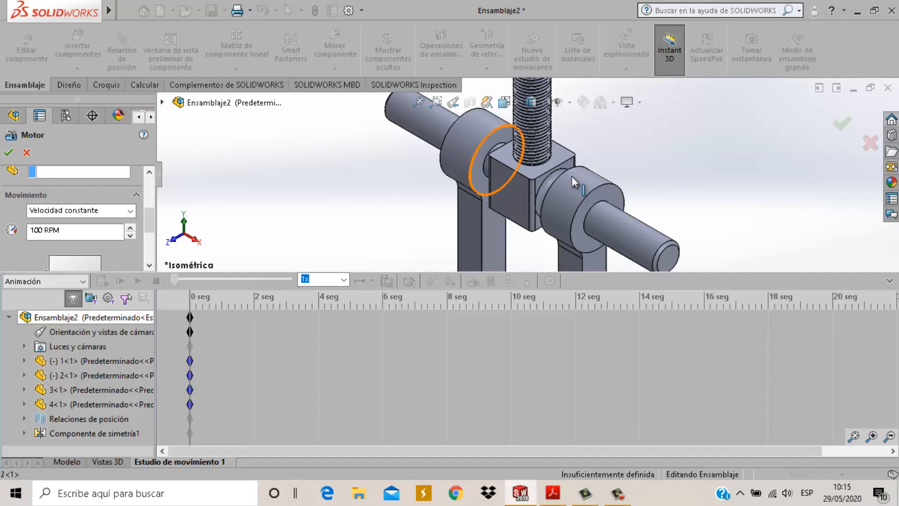
pyautogui.scroll(5, 552, 150)
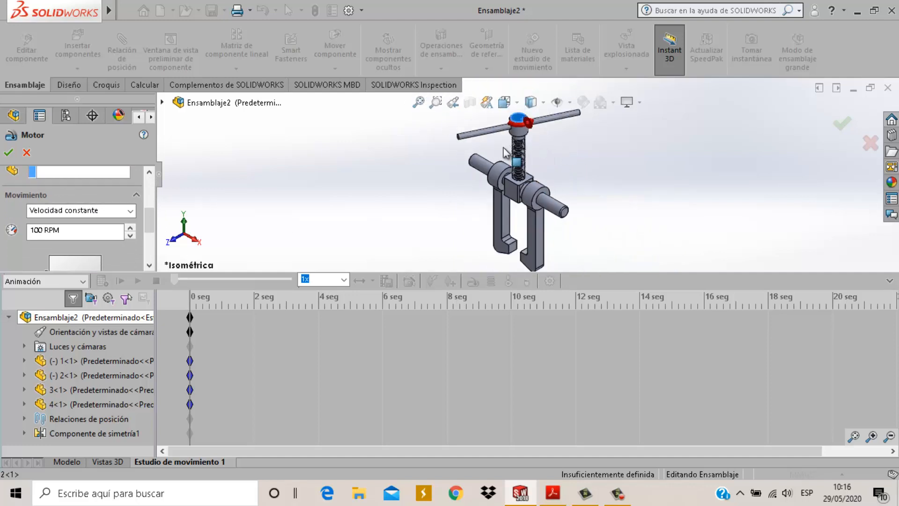
pyautogui.moveTo(148, 219); pyautogui.dragTo(147, 191)
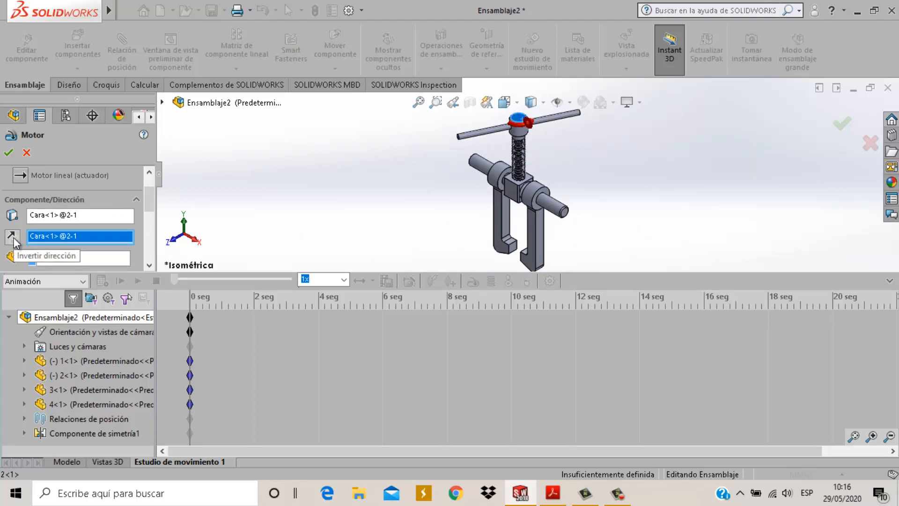
pyautogui.click(13, 239)
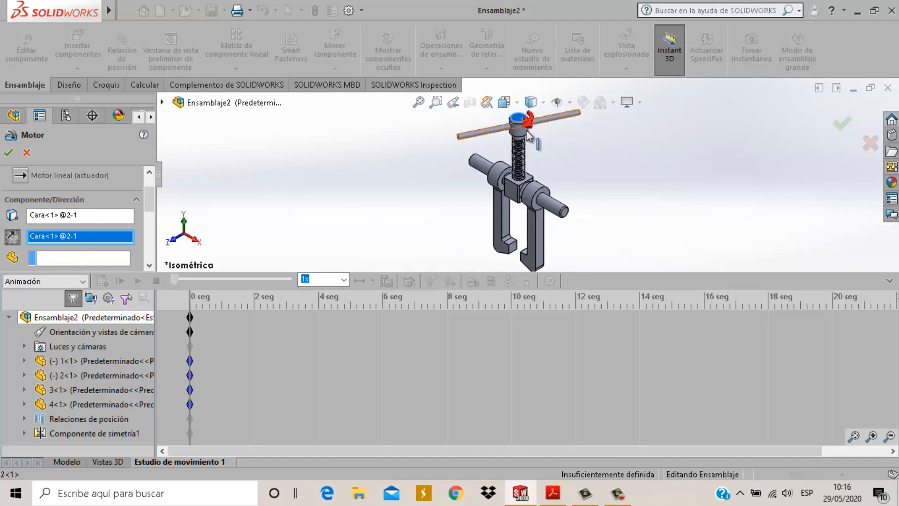
# Step: Examine the screw's threaded length between its head and the crossbar block alongside the motor's speed settings
pyautogui.moveTo(148, 209); pyautogui.dragTo(149, 237)
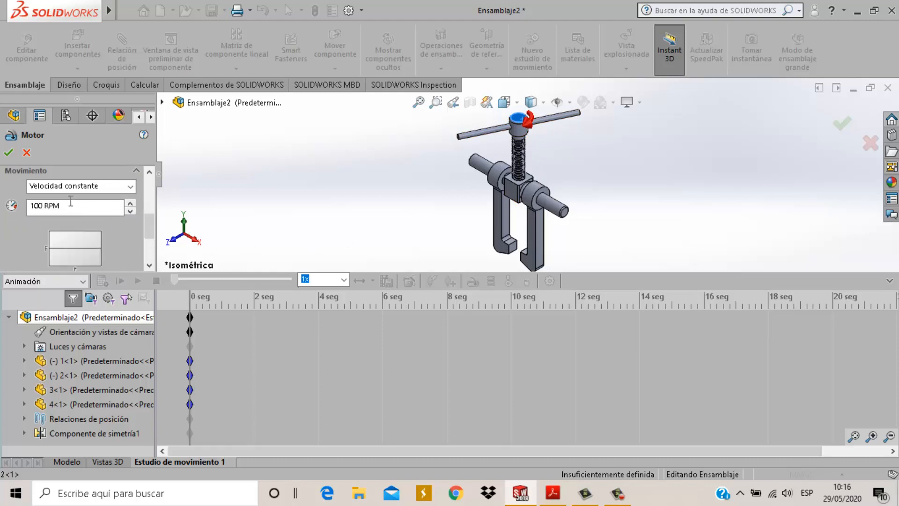
pyautogui.scroll(2, 533, 185)
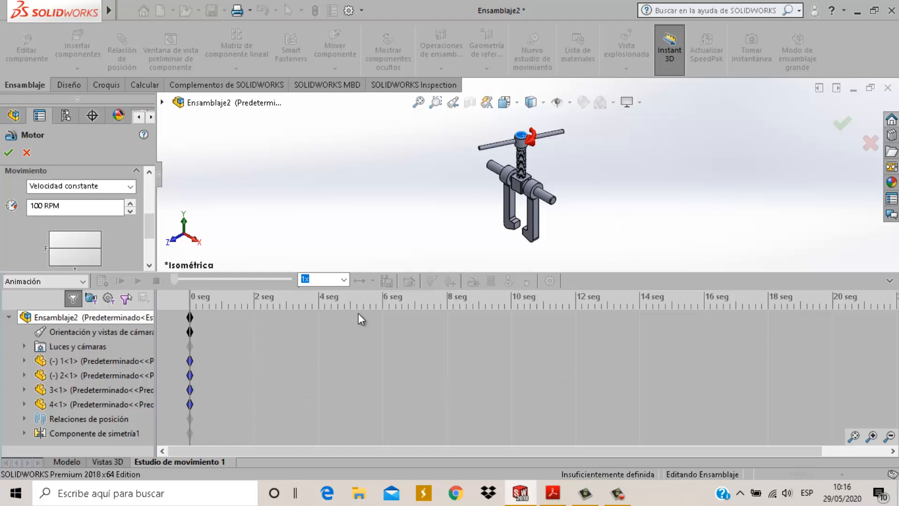
pyautogui.scroll(-1, 534, 192)
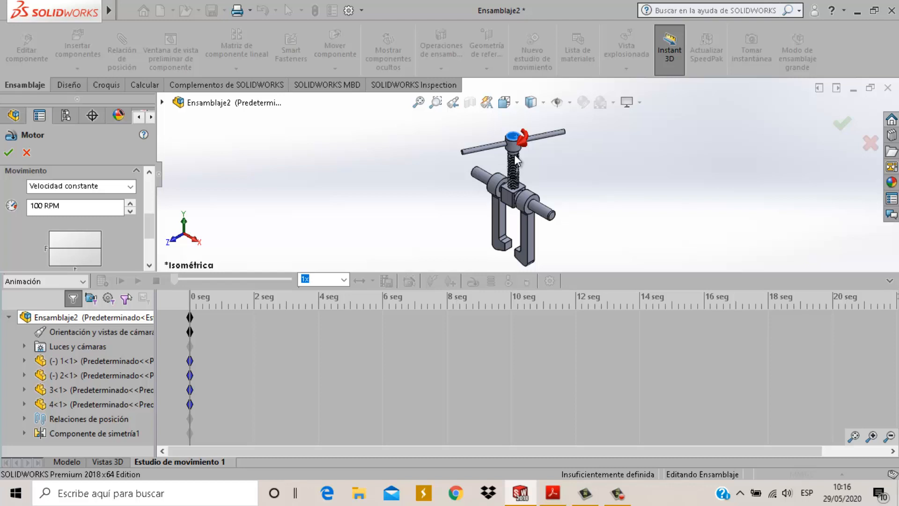
pyautogui.scroll(-1, 525, 178)
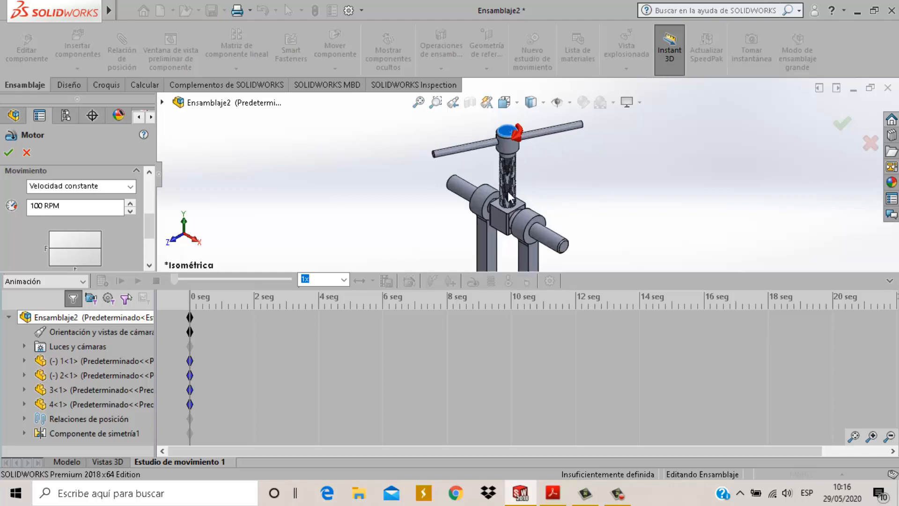
pyautogui.scroll(1, 515, 196)
pyautogui.scroll(-1, 523, 196)
pyautogui.scroll(-1, 524, 195)
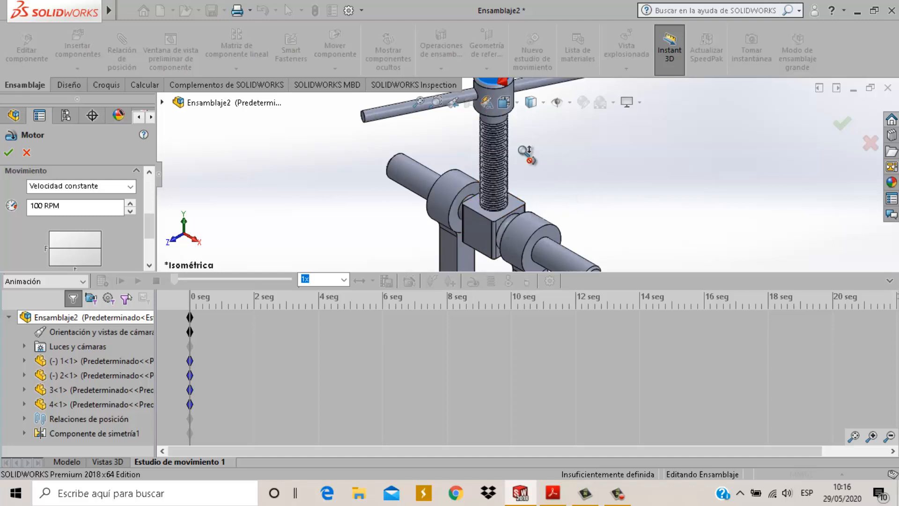
pyautogui.scroll(3, 515, 135)
pyautogui.scroll(-3, 522, 137)
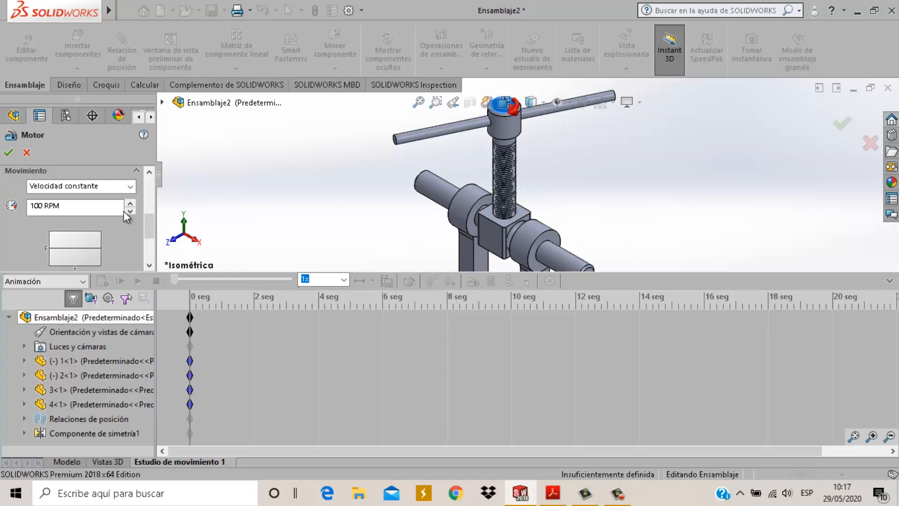
# Step: Enter 55.55 as the motor's constant speed and cancel the motor definition
pyautogui.moveTo(121, 208); pyautogui.dragTo(6, 206)
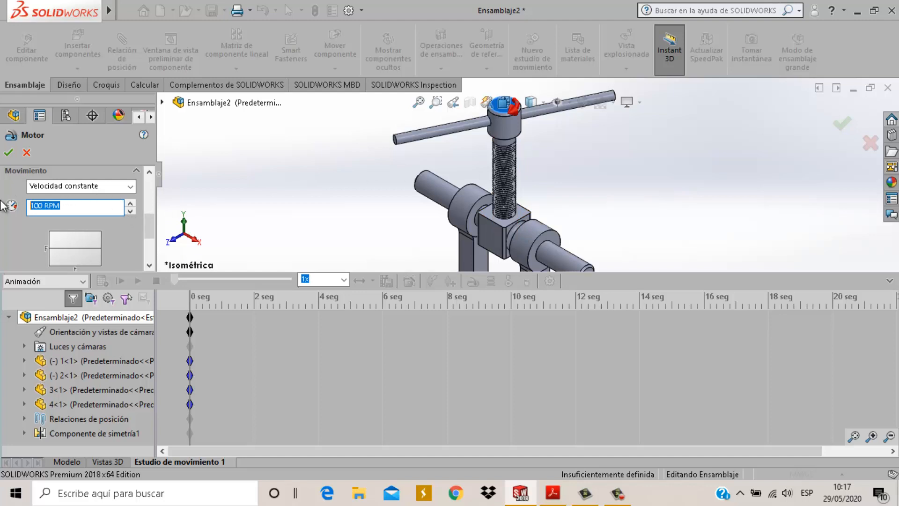
pyautogui.write('55.55')
pyautogui.scroll(2, 510, 206)
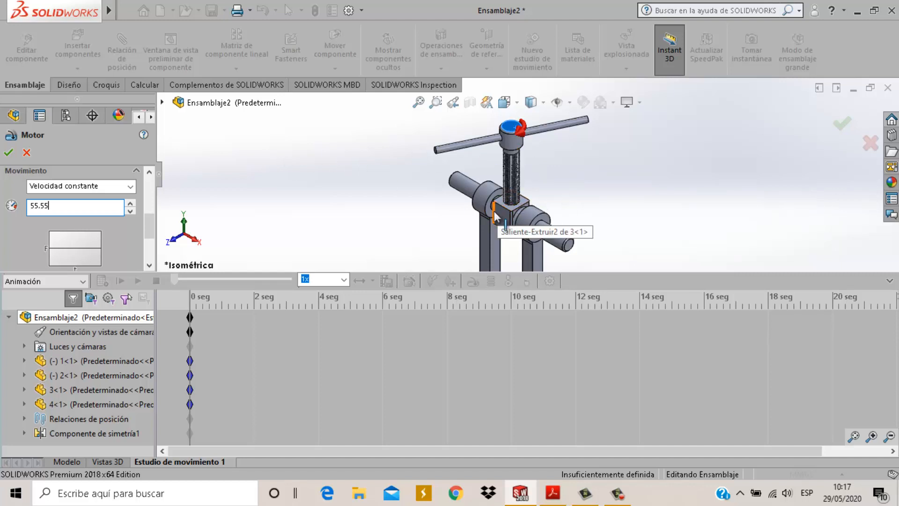
pyautogui.click(26, 152)
pyautogui.scroll(4, 600, 206)
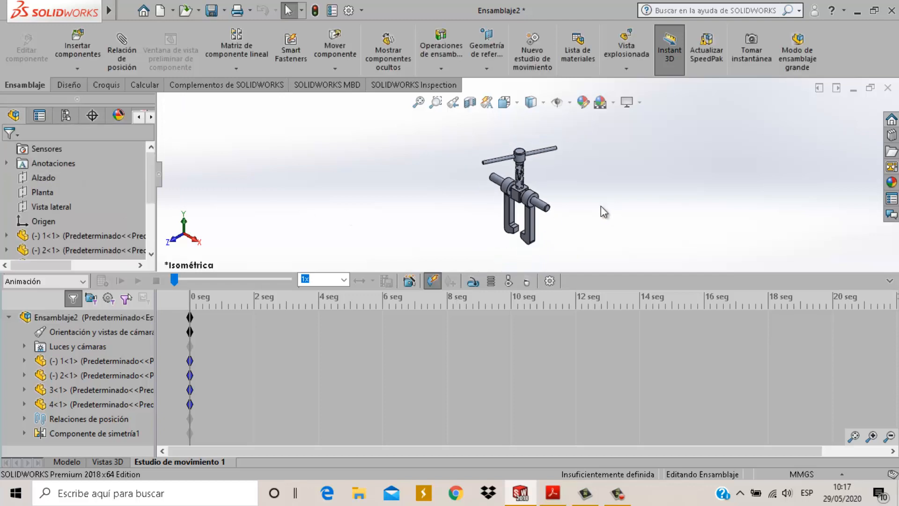
# Step: Return to the assembly's Modelo view and turn the screw's handle in top view to test its rotation
pyautogui.scroll(-5, 557, 167)
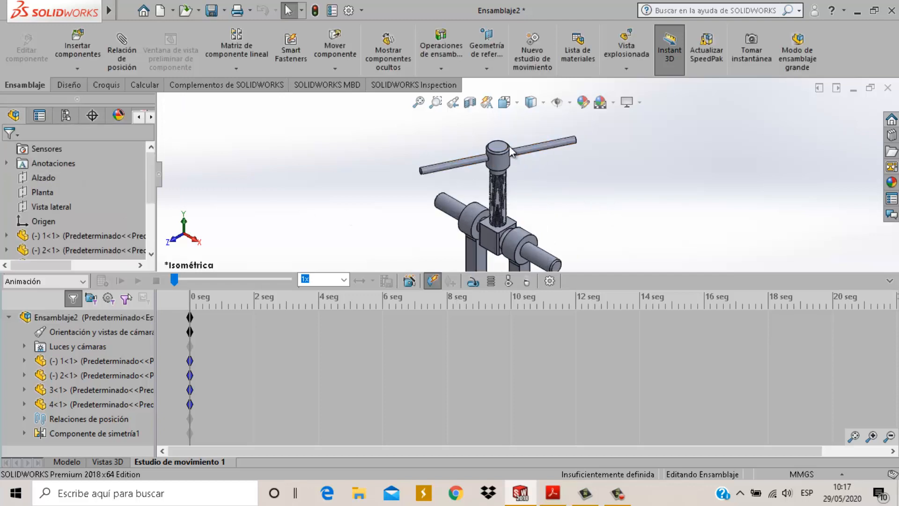
pyautogui.click(890, 281)
pyautogui.press('space')
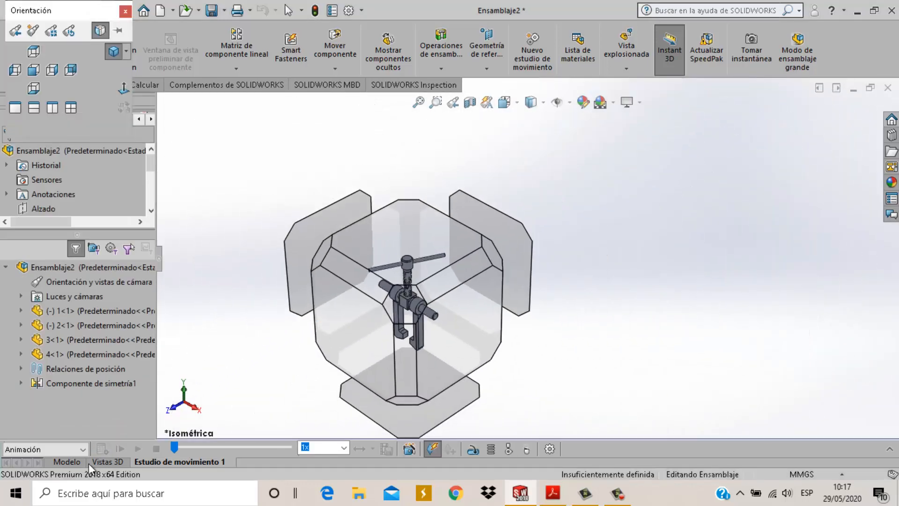
pyautogui.click(87, 462)
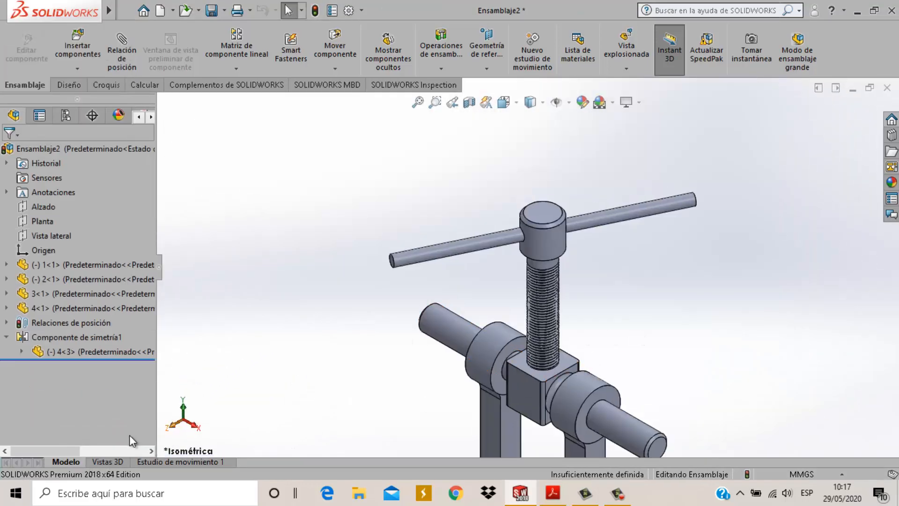
pyautogui.press('space')
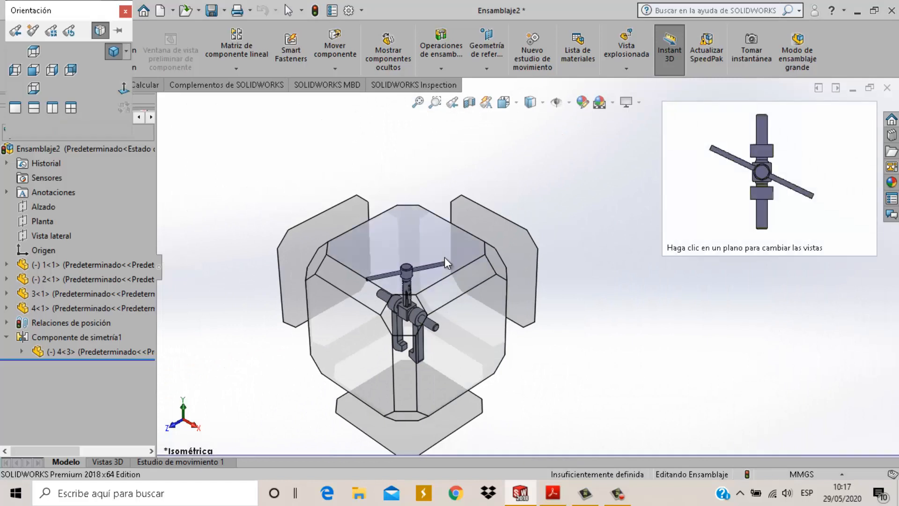
pyautogui.click(447, 263)
pyautogui.click(525, 267)
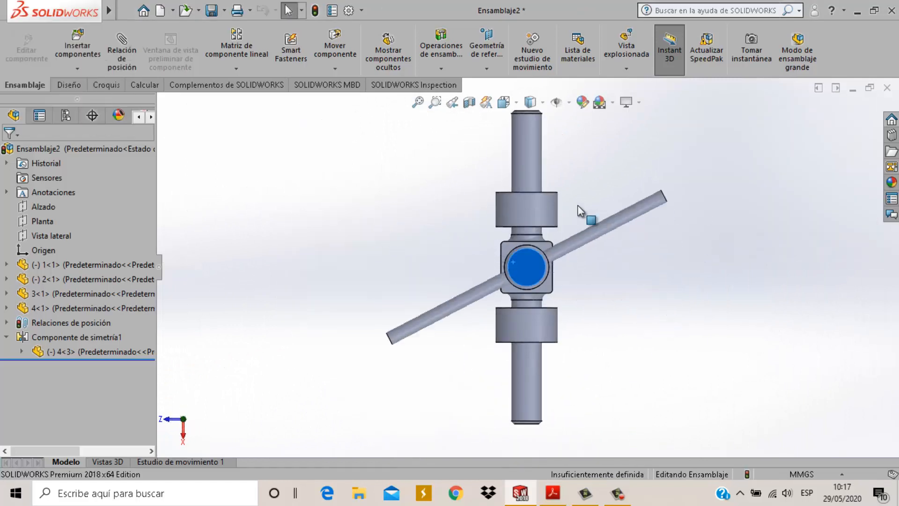
pyautogui.moveTo(581, 211); pyautogui.dragTo(566, 301)
pyautogui.click(659, 338)
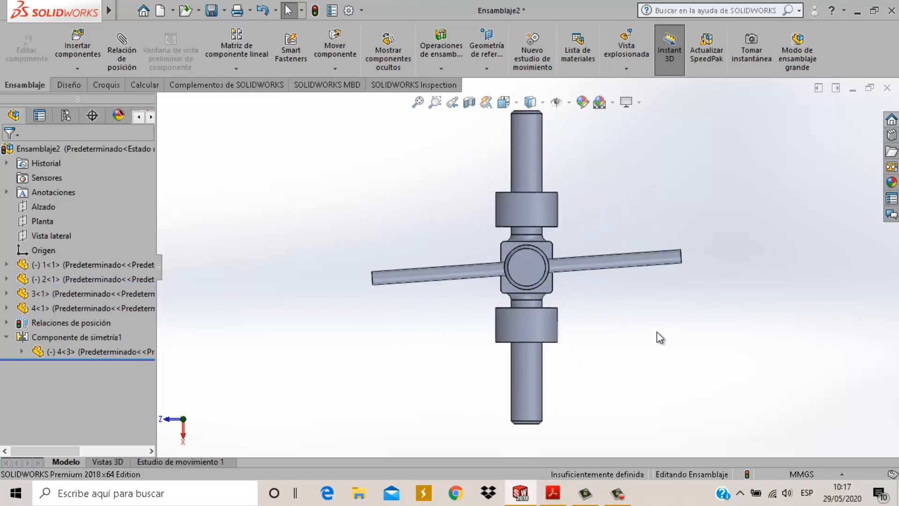
# Step: In isometric view, turn the screw by its head and examine its thread above the crossbar block
pyautogui.hotkey('ctrl', '7')
pyautogui.click(531, 189)
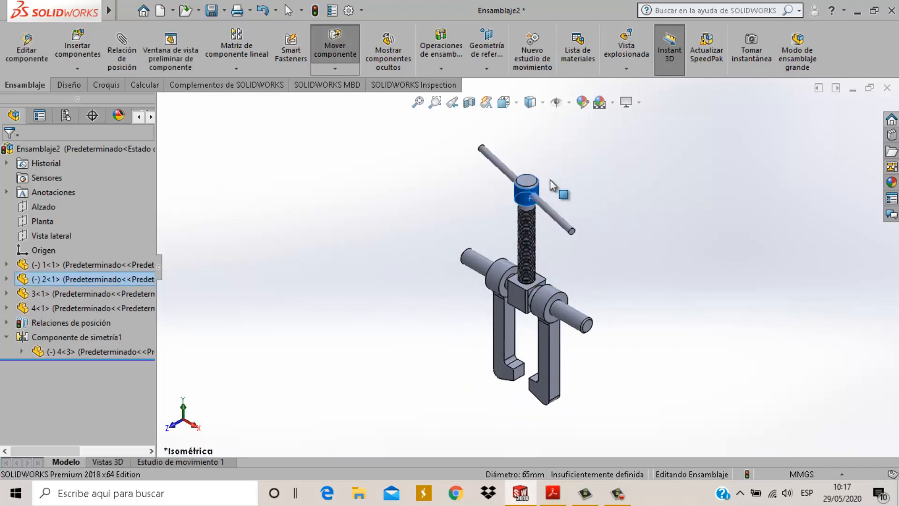
pyautogui.moveTo(552, 184); pyautogui.dragTo(602, 225)
pyautogui.scroll(-3, 534, 197)
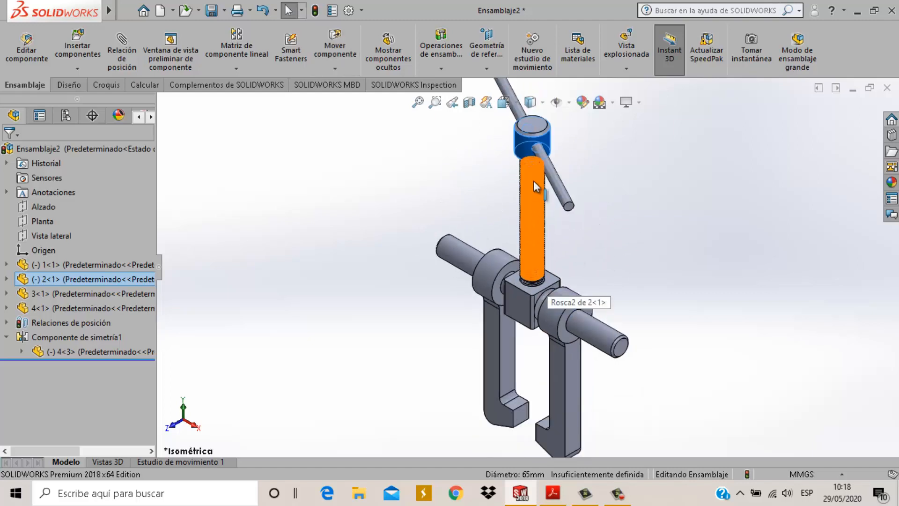
pyautogui.moveTo(536, 186)
pyautogui.mouseDown()
pyautogui.moveTo(577, 169)
pyautogui.moveTo(523, 141)
pyautogui.moveTo(557, 128)
pyautogui.moveTo(553, 188)
pyautogui.mouseUp()
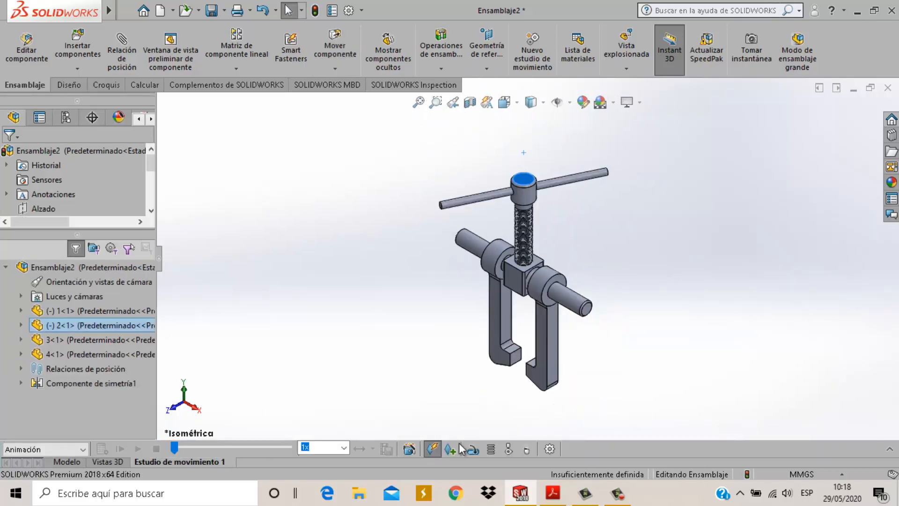
# Step: Expand the motion study timeline and assign a rotary motor with reversed direction to the cylindrical face of the screw's head
pyautogui.click(890, 450)
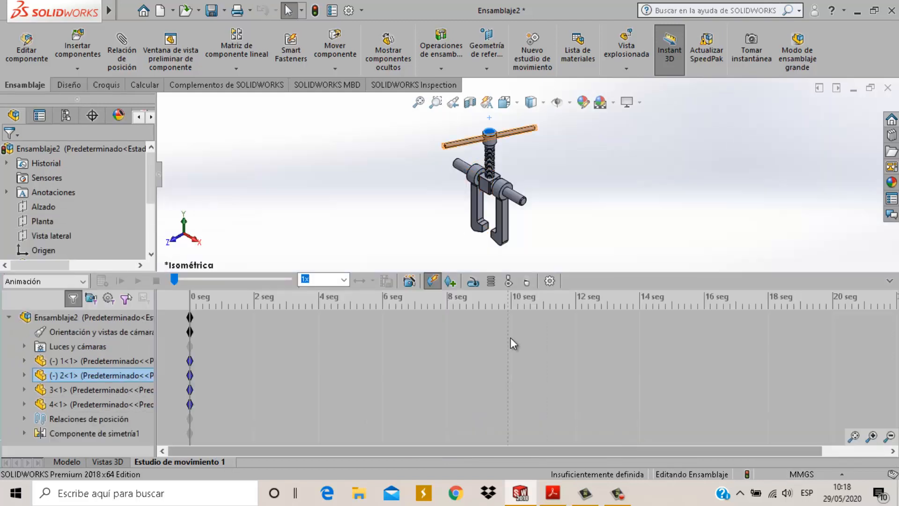
pyautogui.click(473, 281)
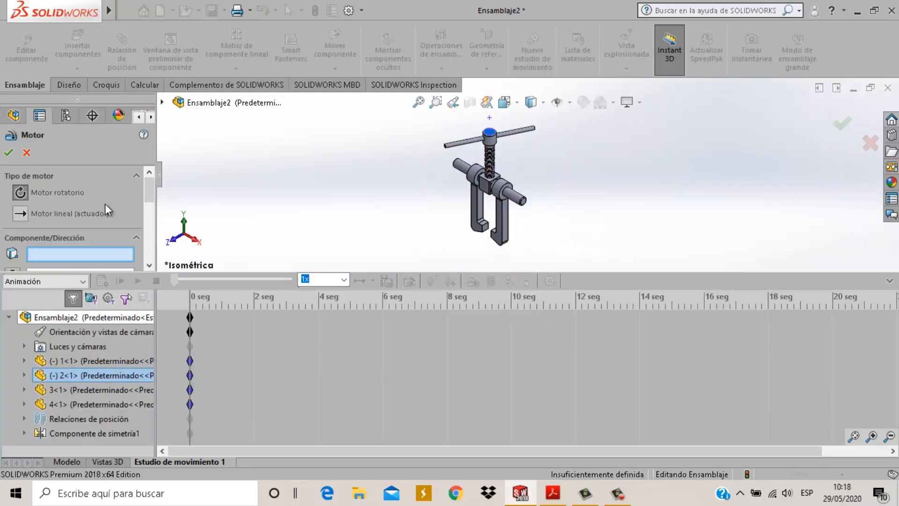
pyautogui.scroll(-2, 476, 146)
pyautogui.scroll(-2, 476, 146)
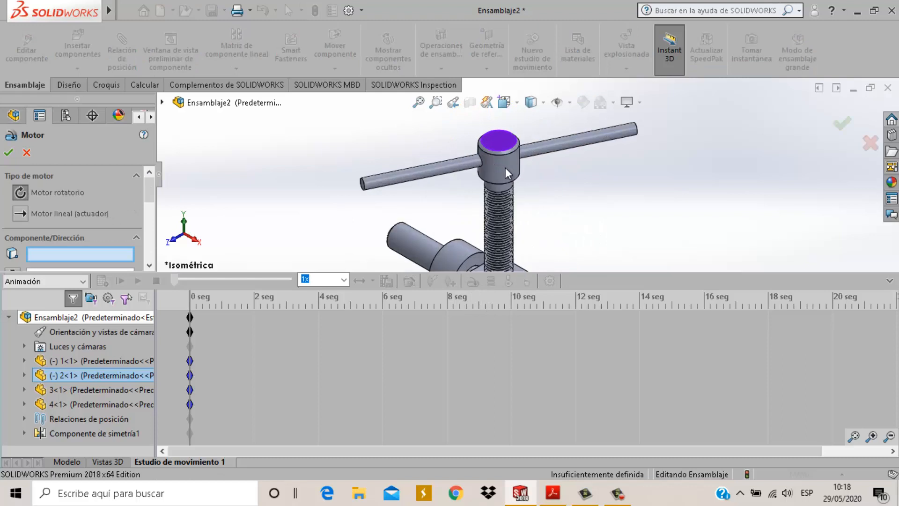
pyautogui.click(506, 170)
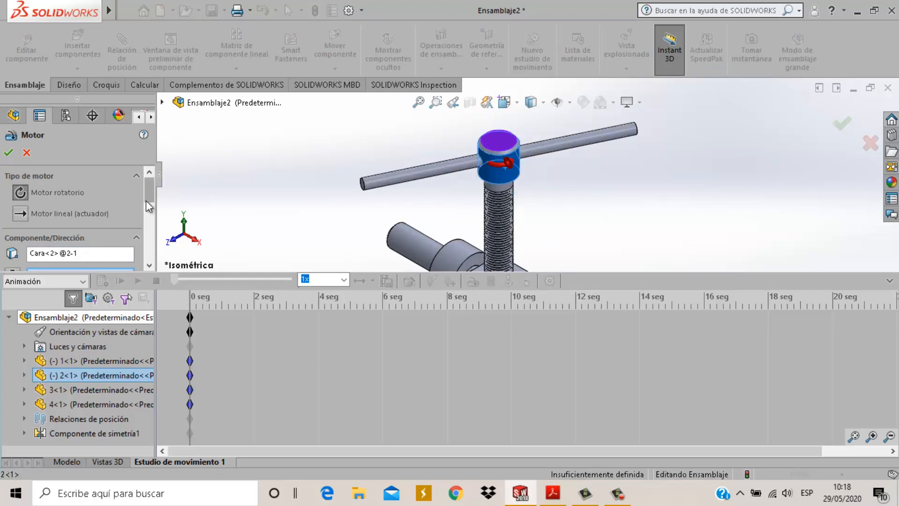
pyautogui.scroll(-3, 146, 202)
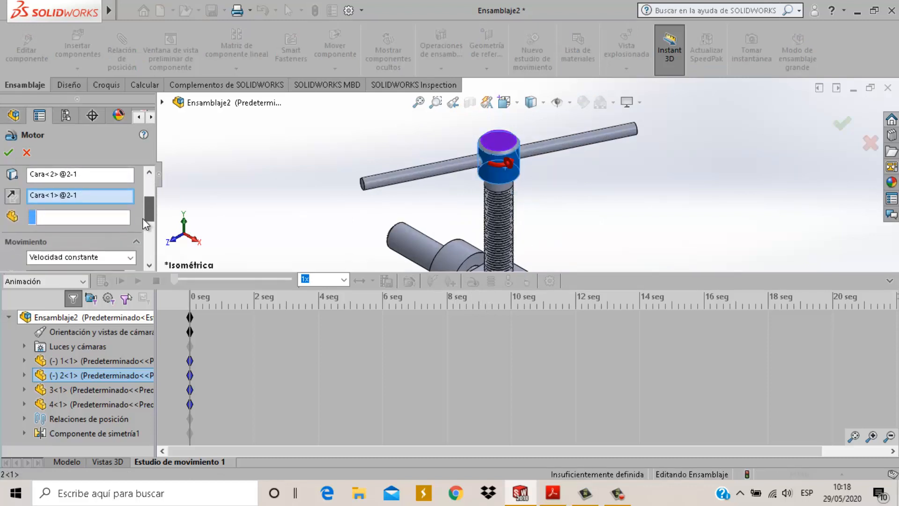
pyautogui.click(11, 199)
# Step: Set the motor's constant speed to 55.5 RPM and accept the motor definition
pyautogui.moveTo(144, 205); pyautogui.dragTo(32, 216)
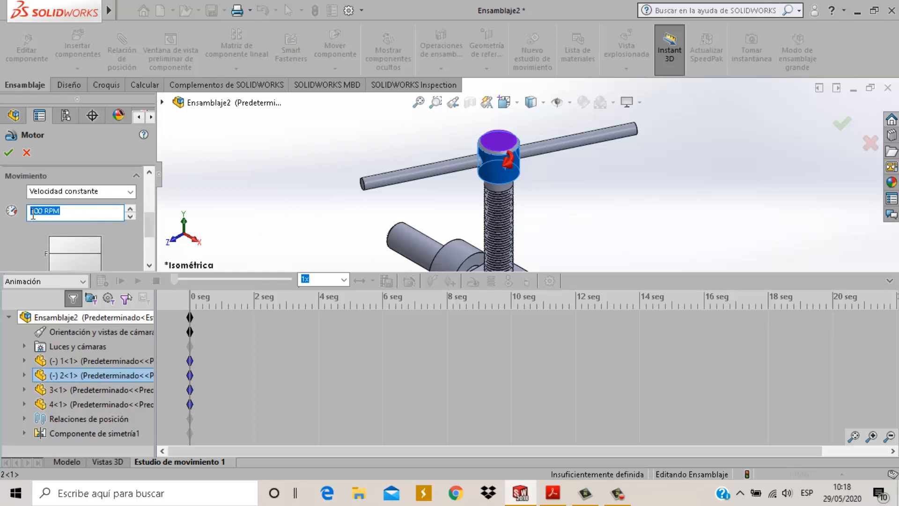
pyautogui.write('25')
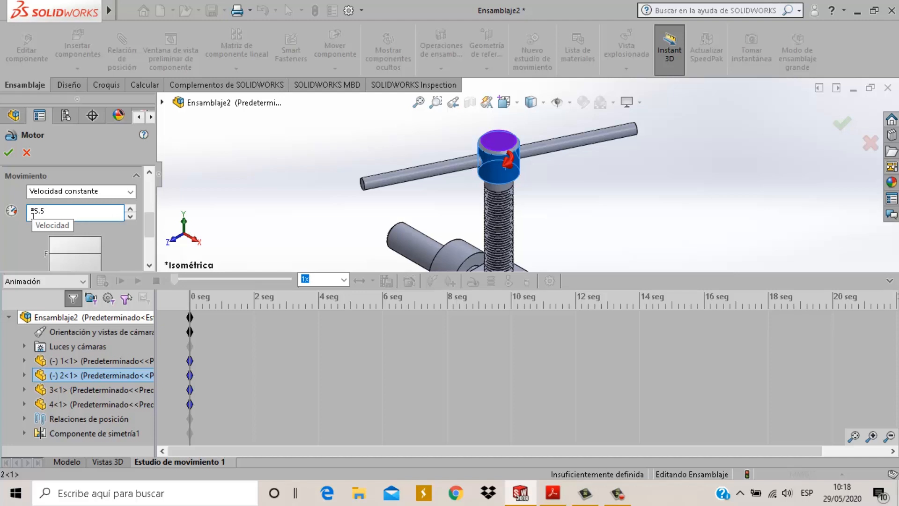
pyautogui.scroll(-2, 91, 242)
pyautogui.scroll(1, 99, 238)
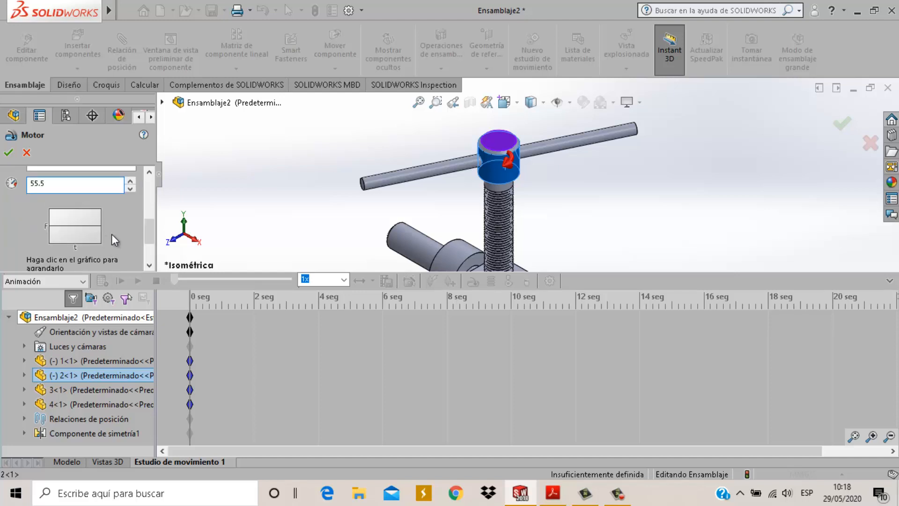
pyautogui.press('Return')
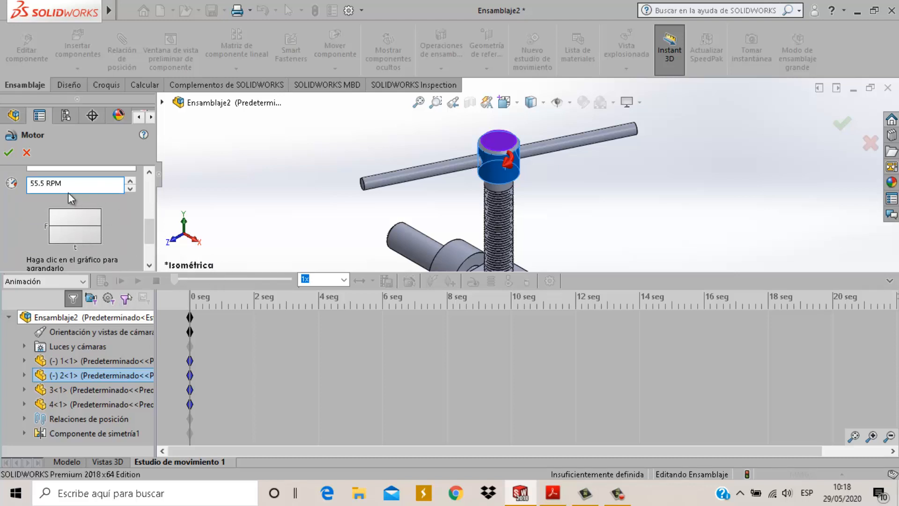
pyautogui.scroll(-2, 84, 201)
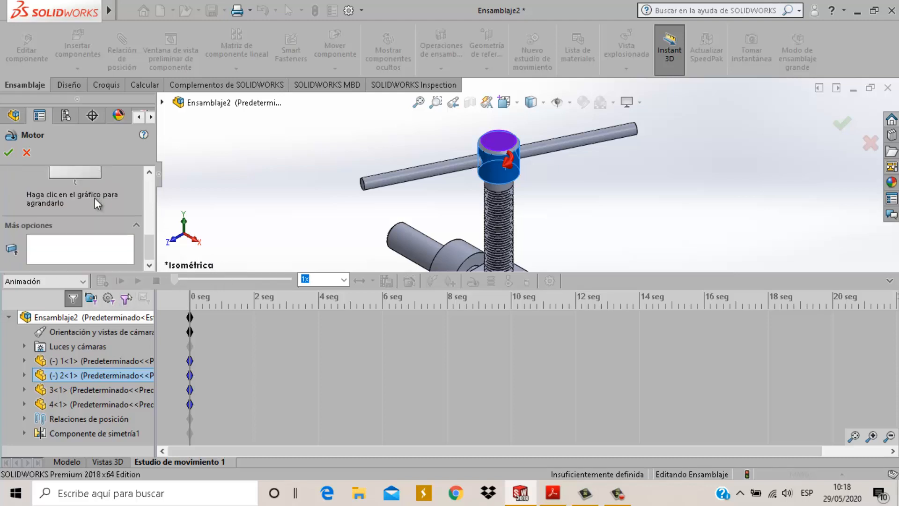
pyautogui.click(8, 150)
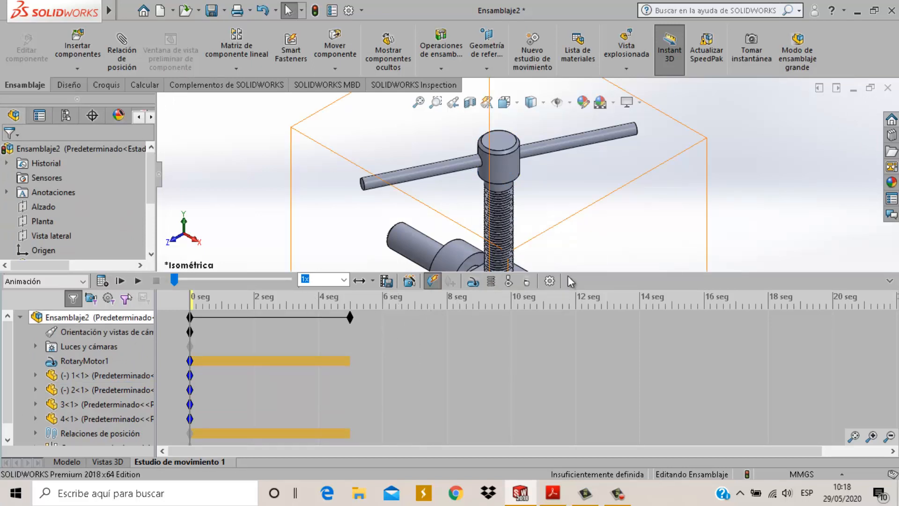
# Step: Extend the animation by setting the time of its end key point to 60 seconds
pyautogui.scroll(5, 581, 248)
pyautogui.scroll(-2, 559, 239)
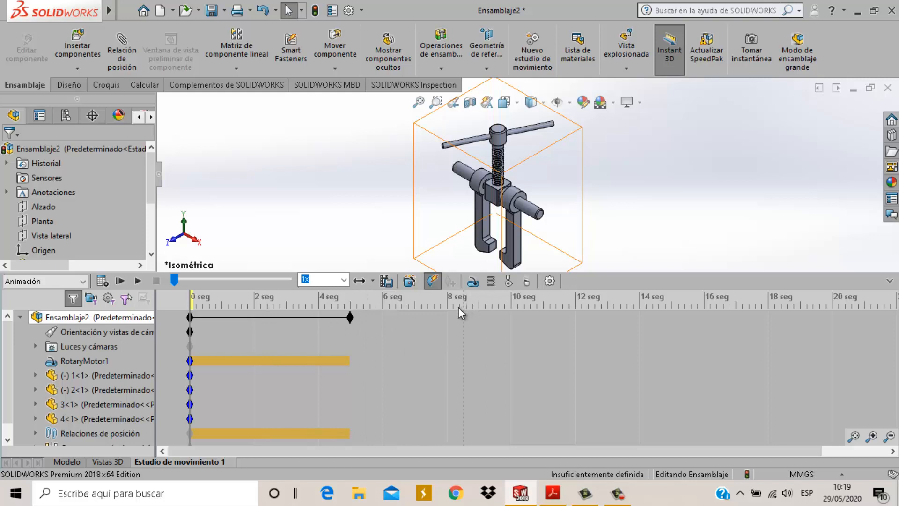
pyautogui.rightClick(350, 318)
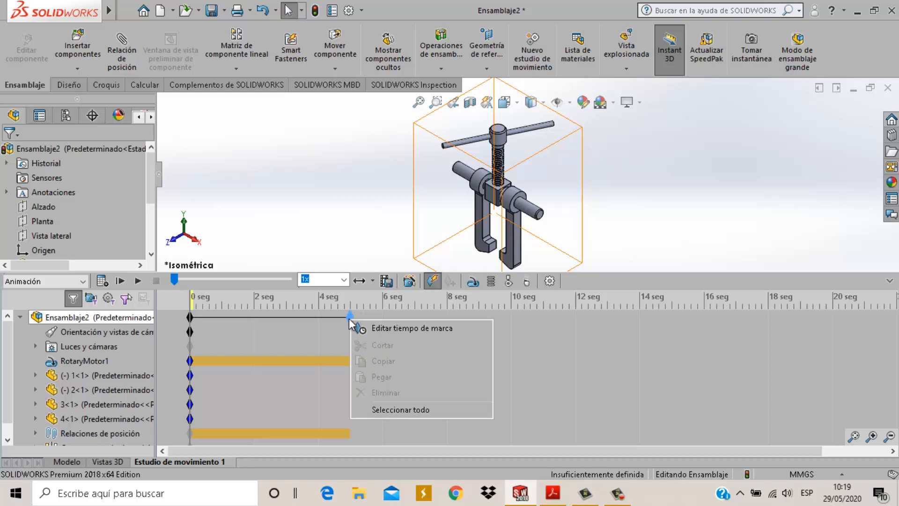
pyautogui.click(395, 328)
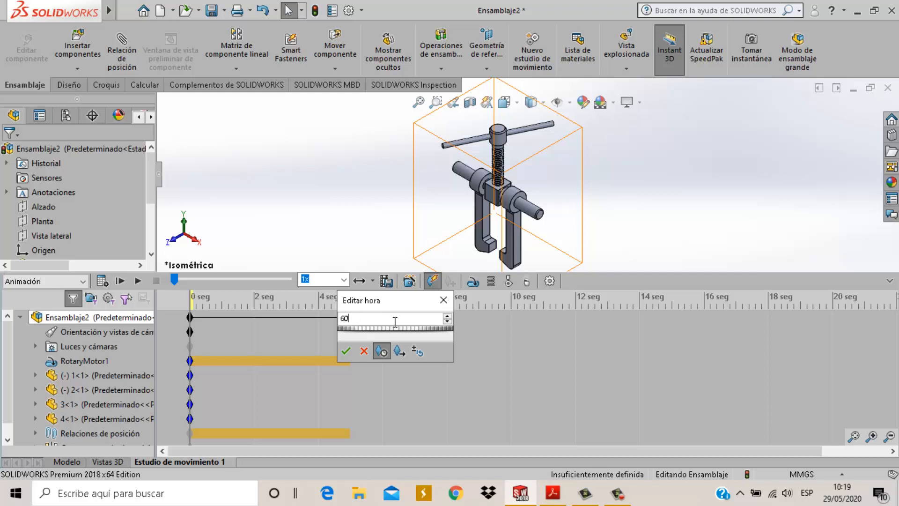
pyautogui.write('60')
pyautogui.click(352, 351)
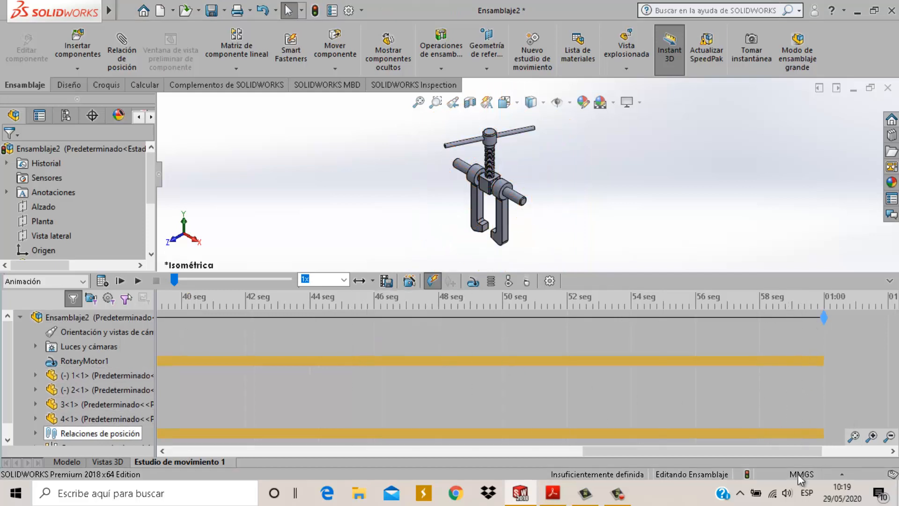
# Step: Calculate the motion study and play it in Reproducción alternativa mode before stopping the playback
pyautogui.moveTo(799, 450); pyautogui.dragTo(330, 443)
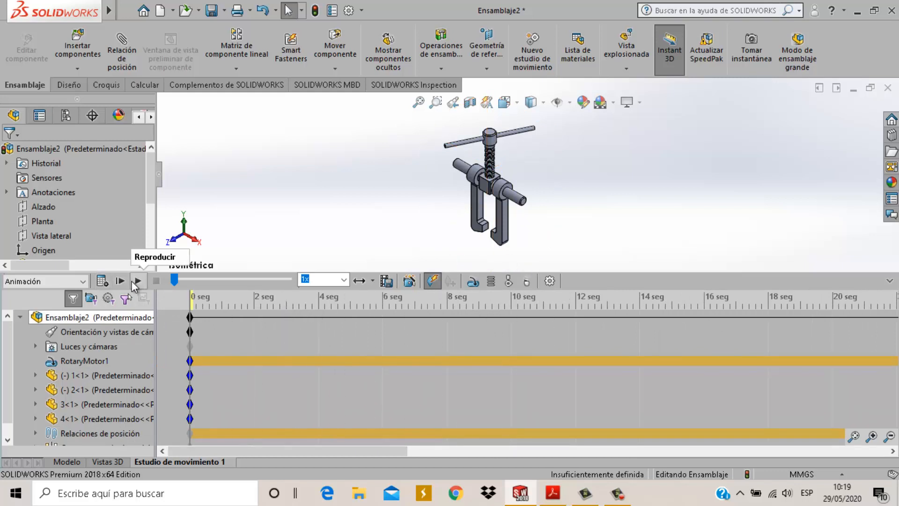
pyautogui.click(102, 281)
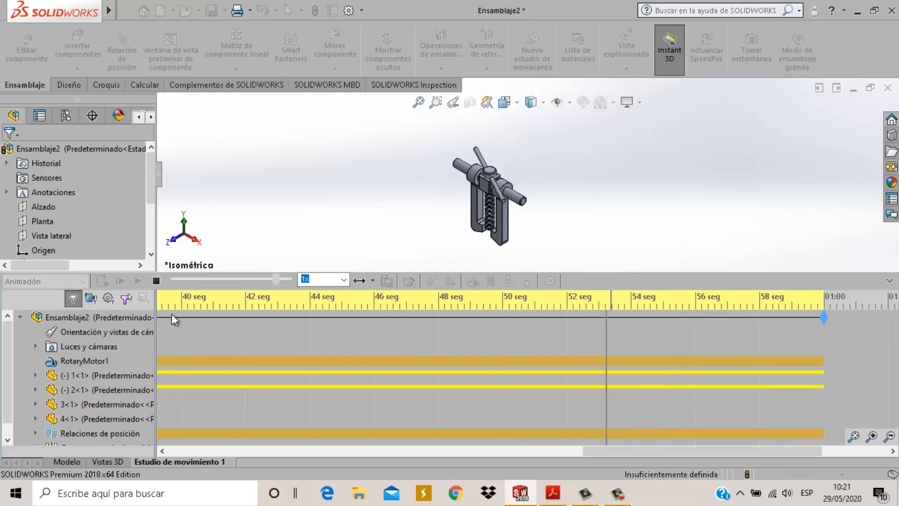
pyautogui.click(370, 279)
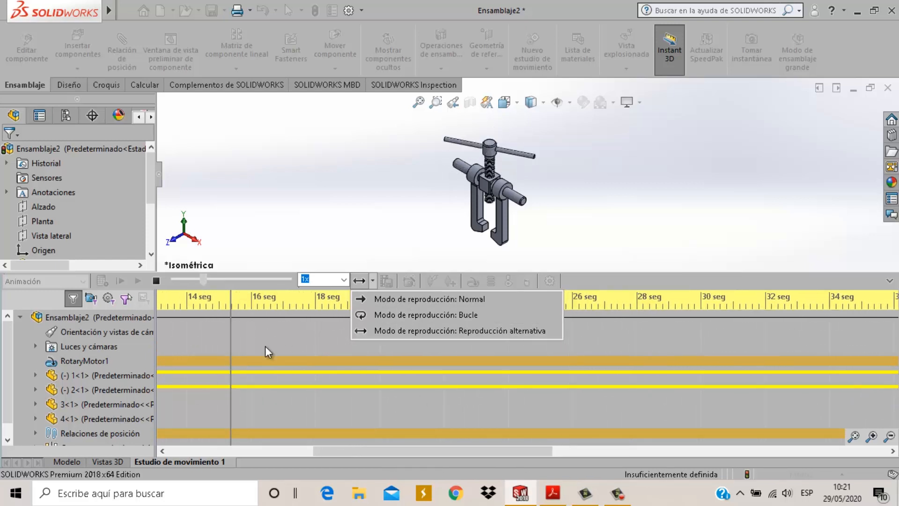
pyautogui.click(406, 331)
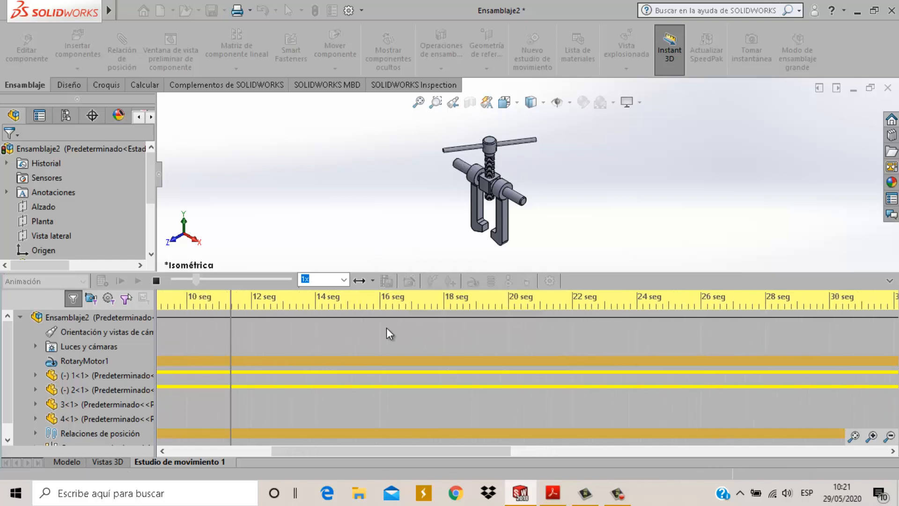
pyautogui.click(159, 285)
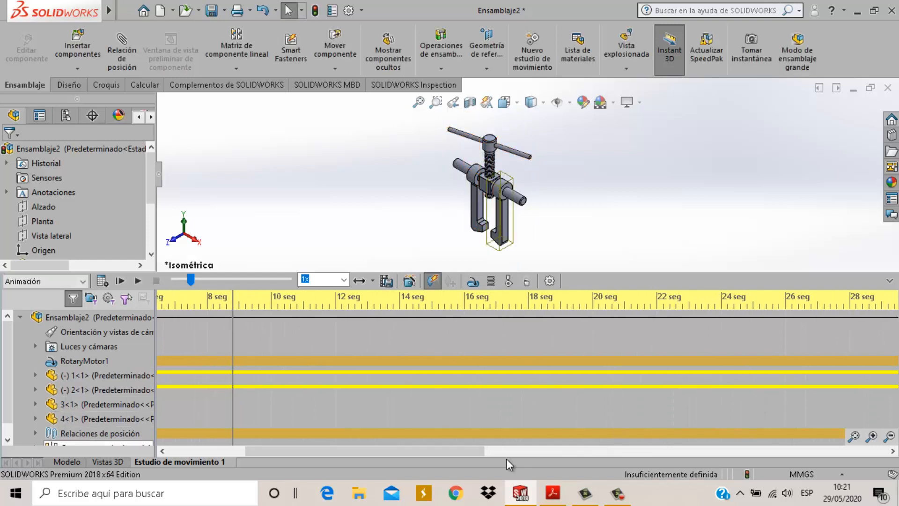
# Step: Shorten the animation by setting the time of its end key point to 40 seconds
pyautogui.moveTo(479, 445); pyautogui.dragTo(853, 405)
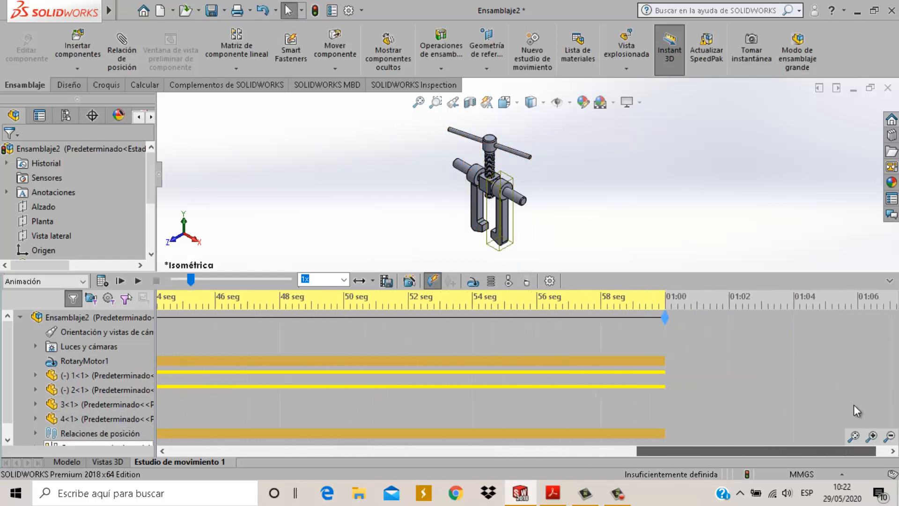
pyautogui.rightClick(662, 318)
pyautogui.click(680, 325)
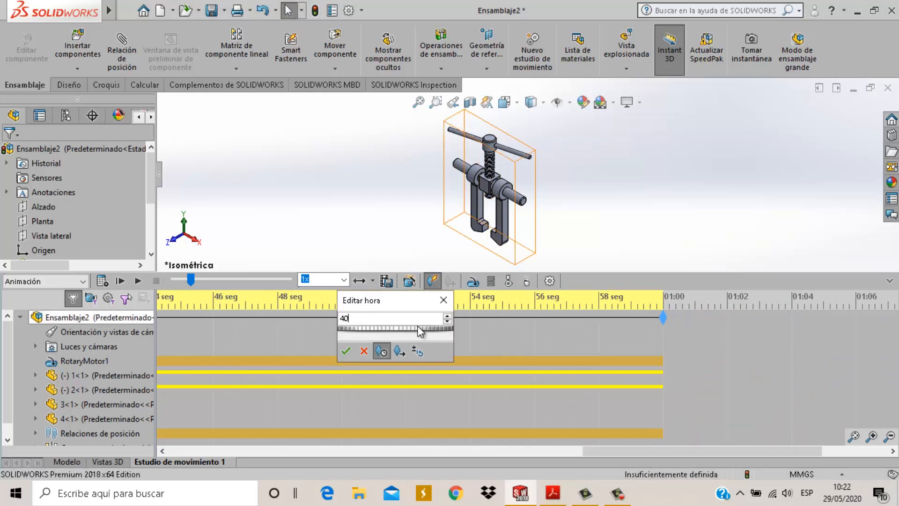
pyautogui.click(345, 352)
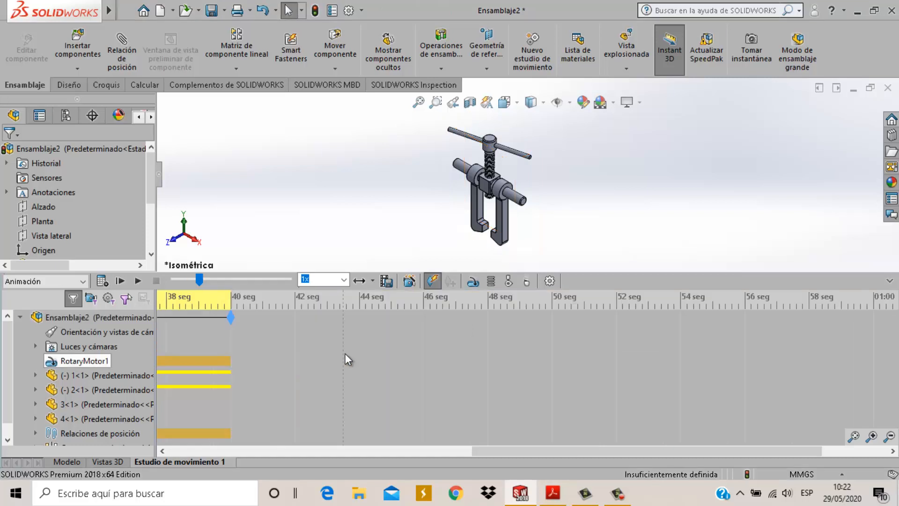
# Step: Play the animation from its start, raise the playback speed to 2x and stop it
pyautogui.moveTo(520, 446); pyautogui.dragTo(208, 417)
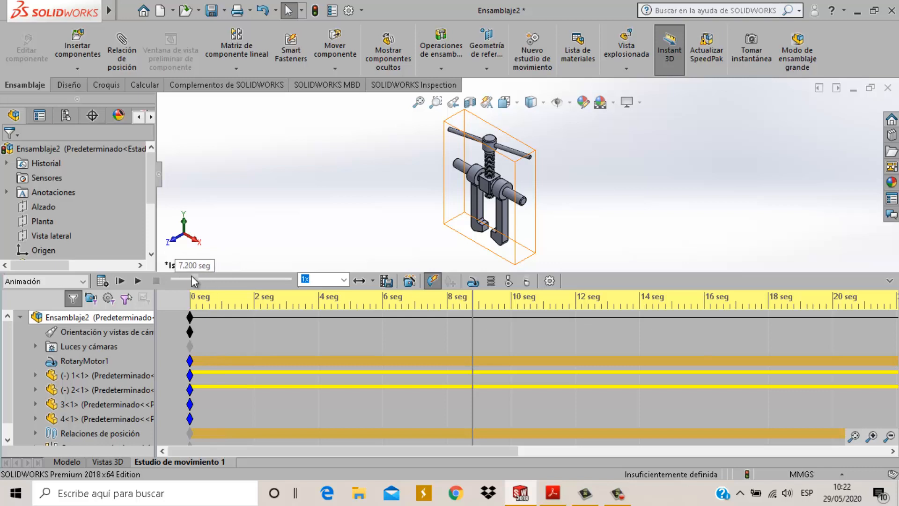
pyautogui.click(165, 278)
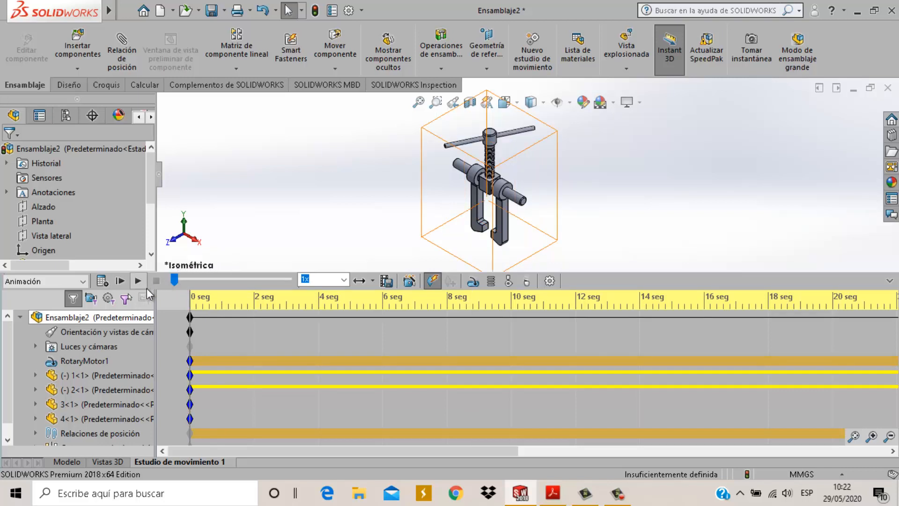
pyautogui.click(135, 281)
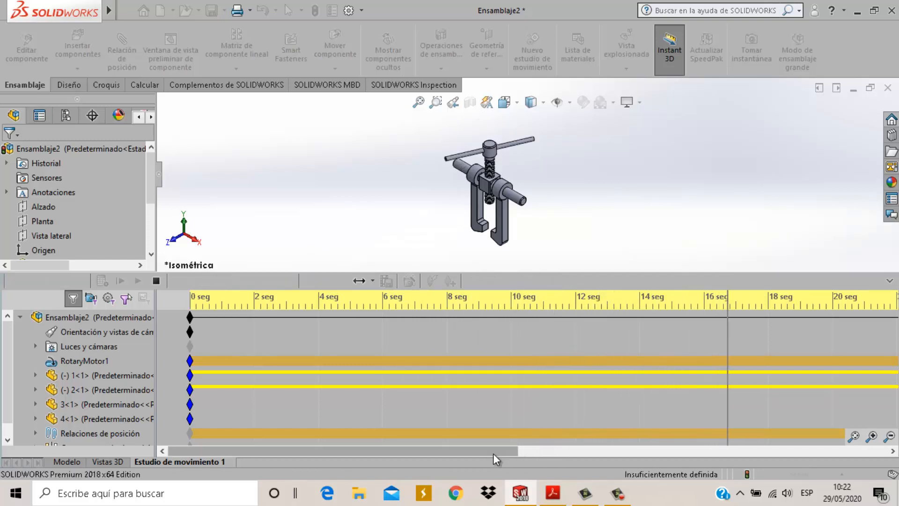
pyautogui.moveTo(493, 454); pyautogui.dragTo(824, 426)
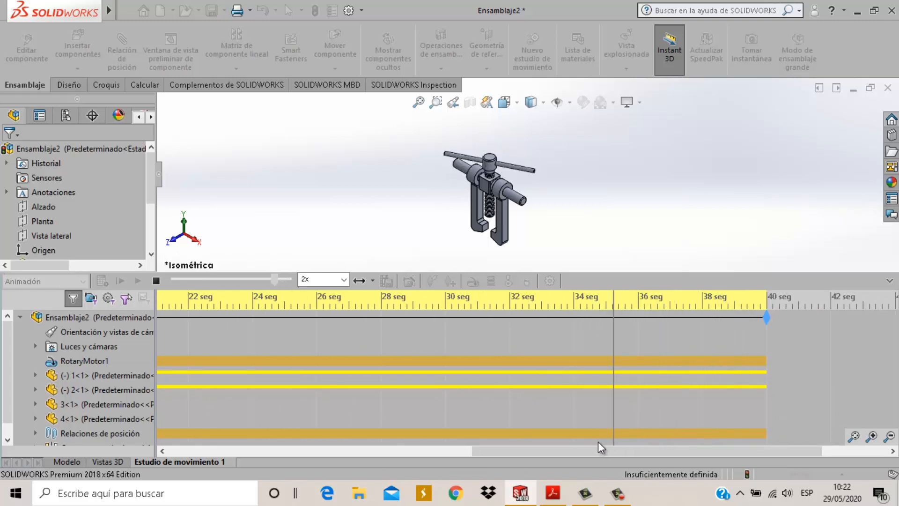
pyautogui.moveTo(594, 450); pyautogui.dragTo(179, 448)
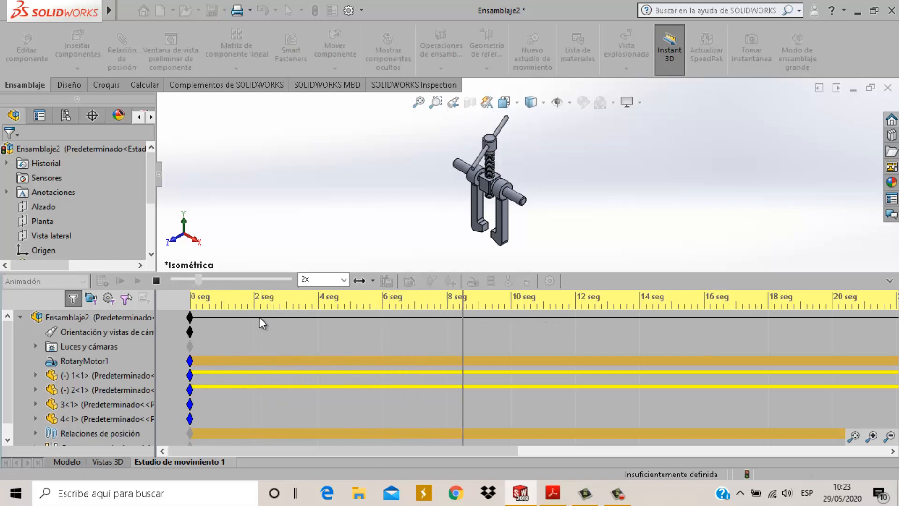
pyautogui.click(160, 280)
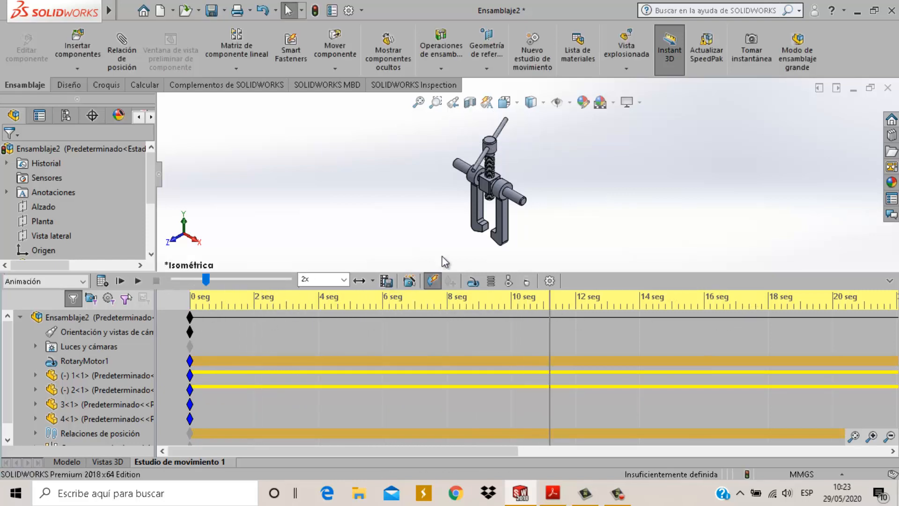
# Step: Return to the assembly's Modelo view, turn the screw by its head and slide the mirrored claw outward along the crossbar
pyautogui.scroll(3, 537, 228)
pyautogui.scroll(-2, 483, 168)
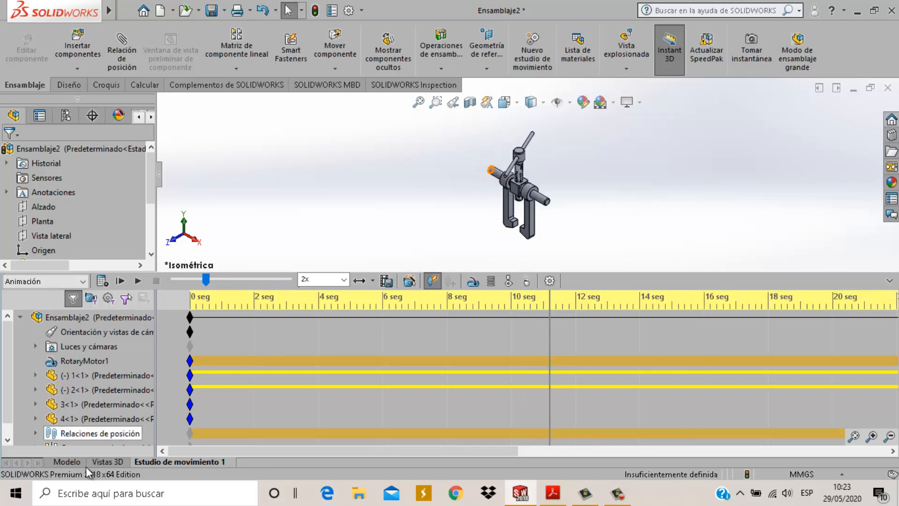
pyautogui.click(72, 461)
pyautogui.scroll(2, 515, 316)
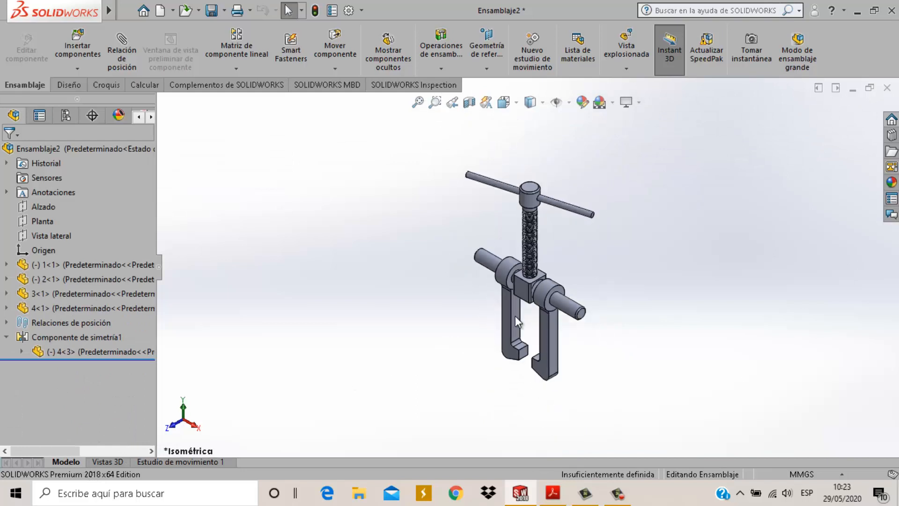
pyautogui.scroll(-2, 539, 195)
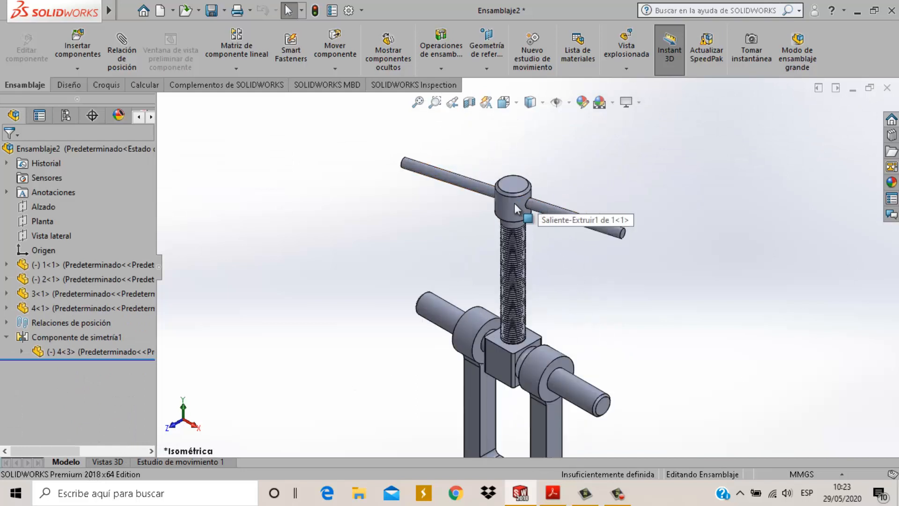
pyautogui.moveTo(514, 203); pyautogui.dragTo(485, 272)
pyautogui.moveTo(535, 377); pyautogui.dragTo(560, 380)
pyautogui.scroll(2, 560, 381)
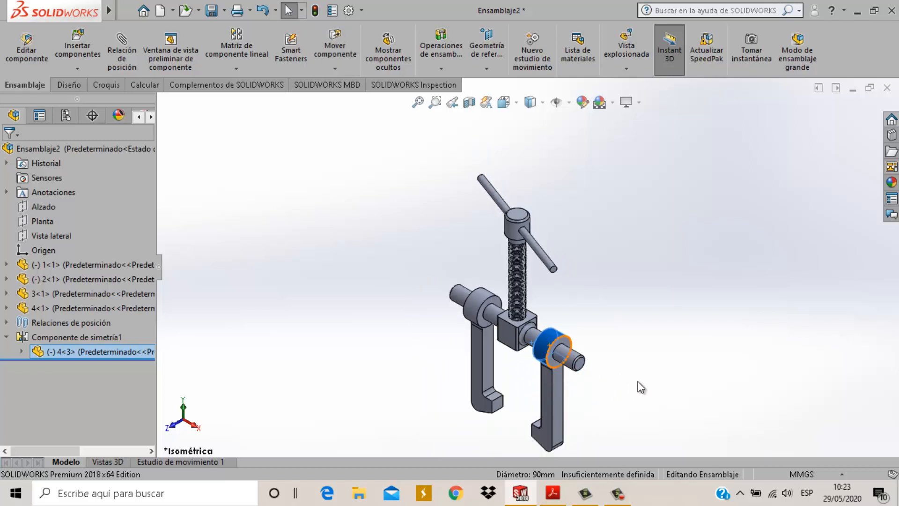
pyautogui.scroll(2, 640, 387)
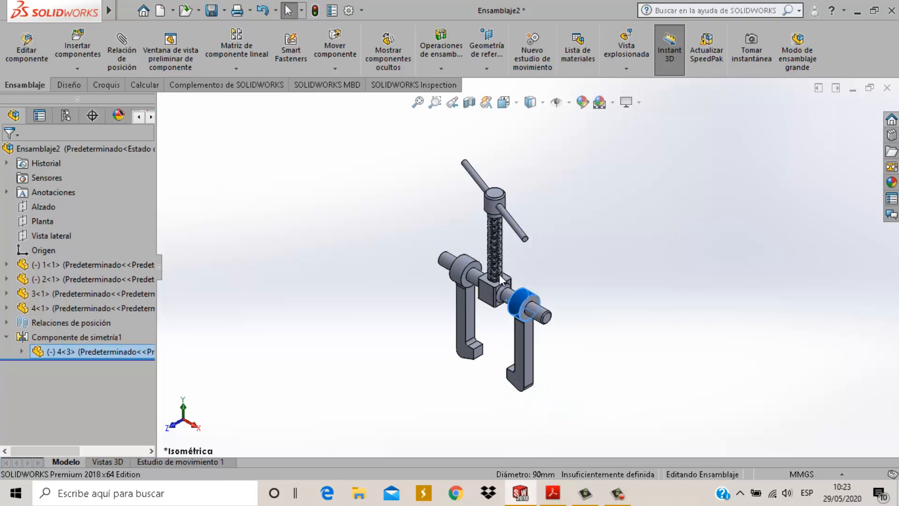
pyautogui.scroll(-1, 482, 274)
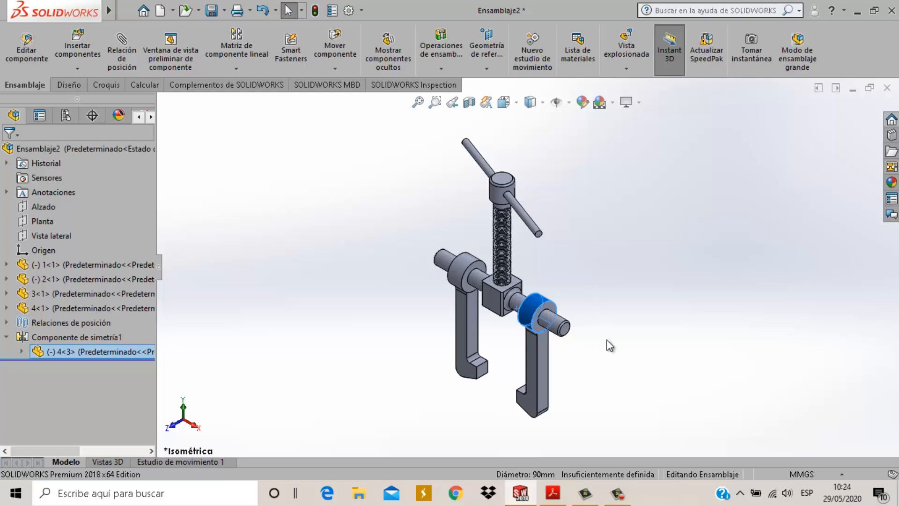
pyautogui.click(616, 493)
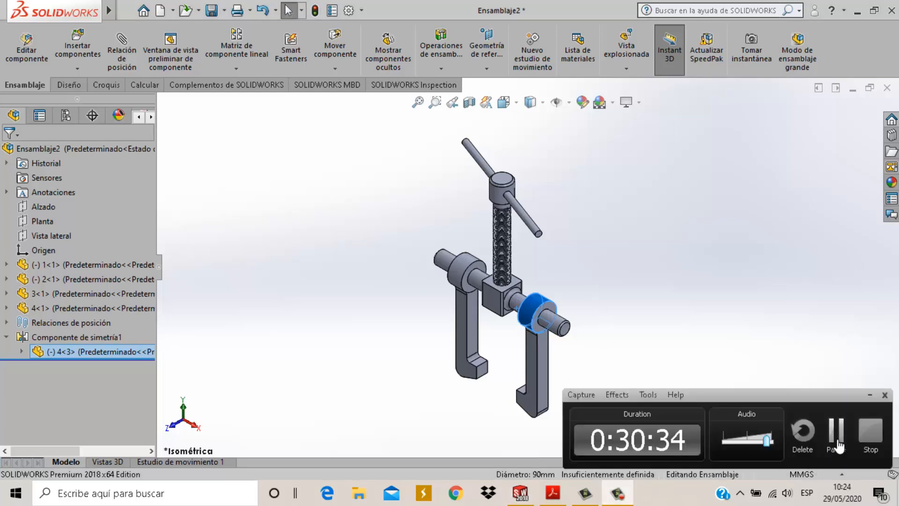